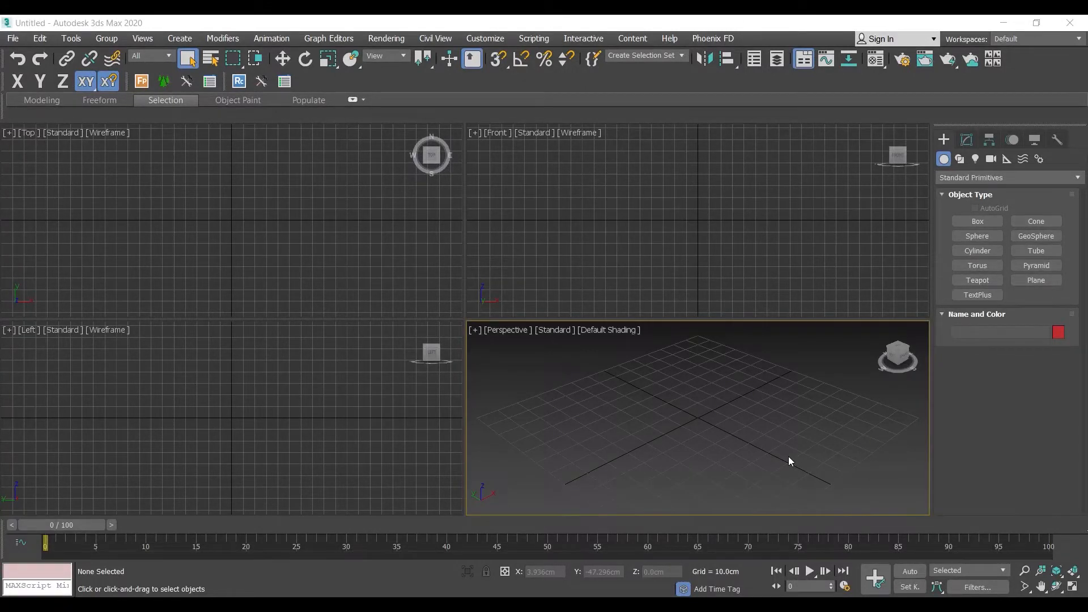
# - Create a box about 60 cm long, 55 cm wide and 42 cm high in the maximized Perspective view
pyautogui.click(977, 221)
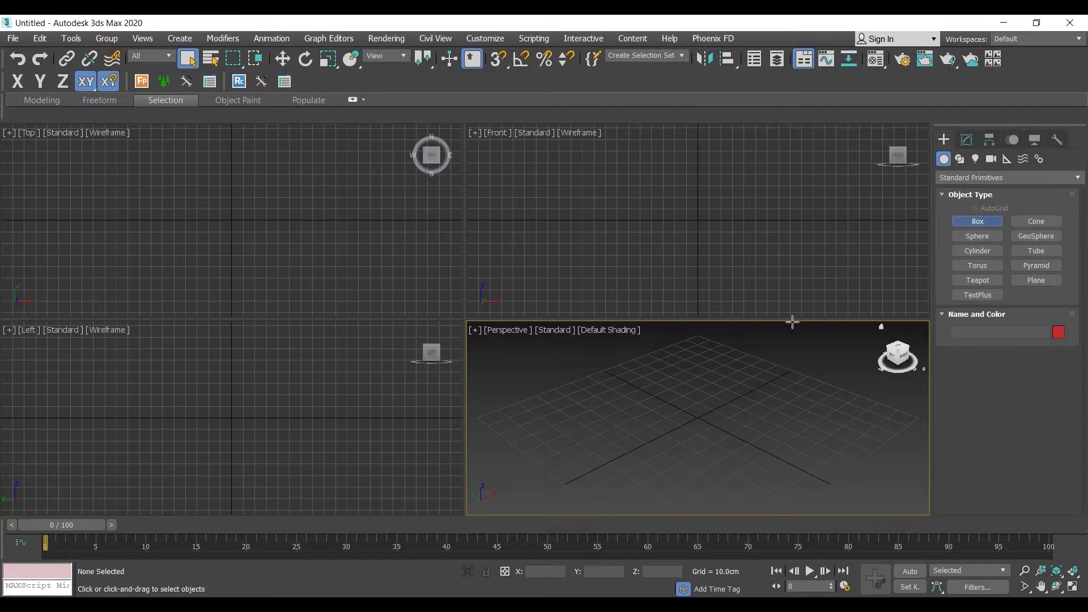
pyautogui.hotkey('alt', 'w')
pyautogui.moveTo(289, 311); pyautogui.dragTo(655, 321)
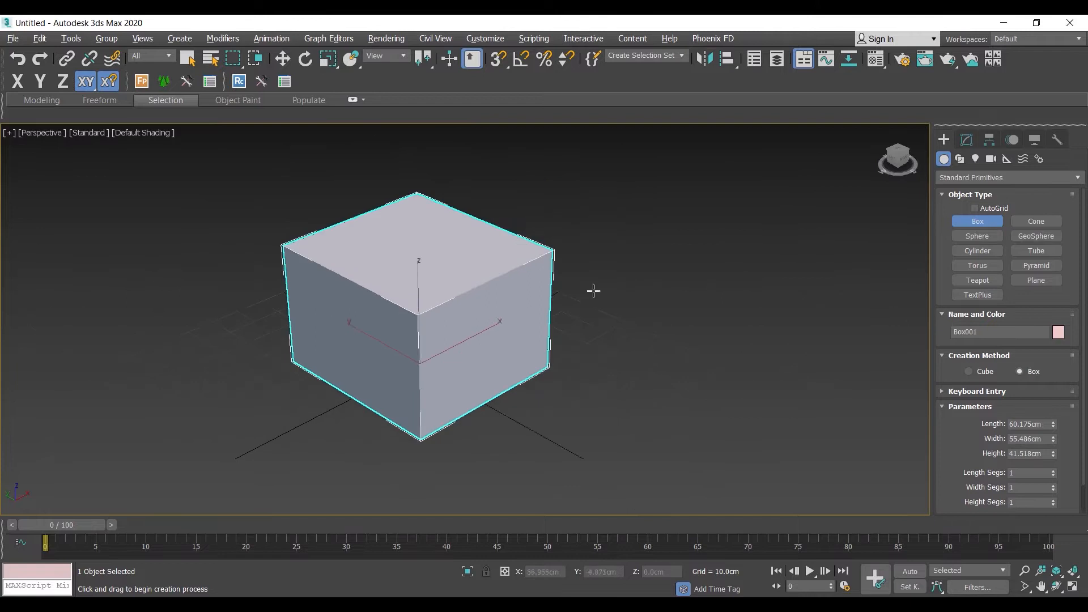
# - Add an Edit Poly modifier to the box
pyautogui.click(966, 139)
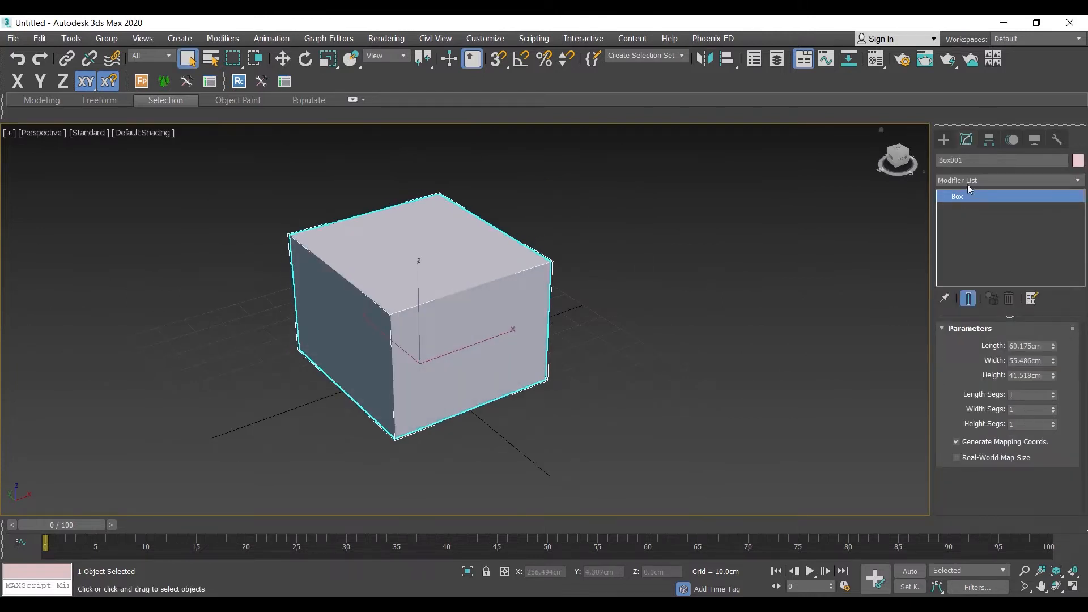
pyautogui.click(967, 183)
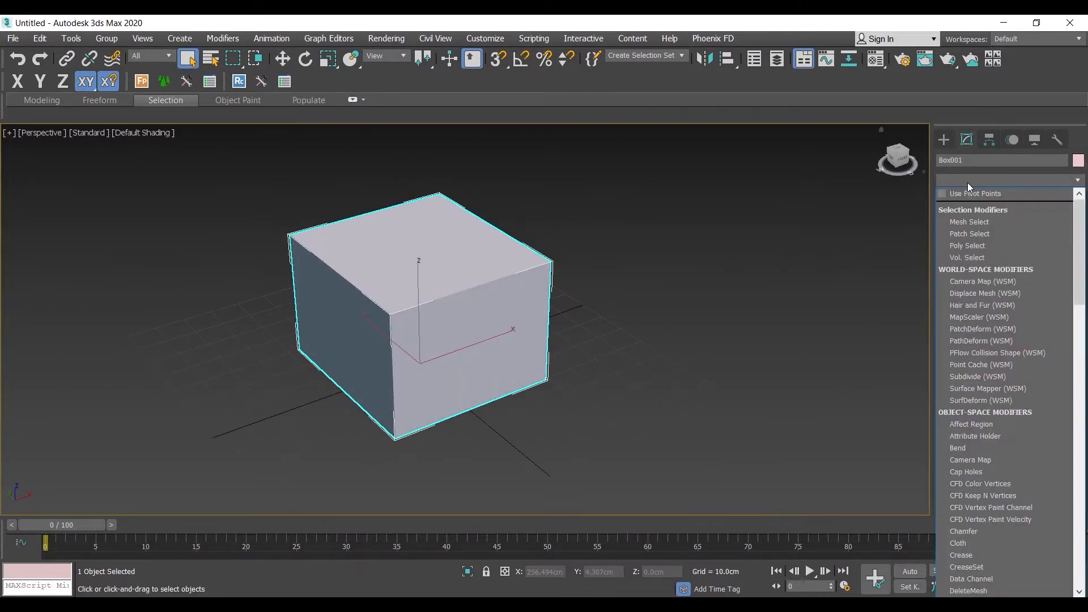
pyautogui.press('e')
pyautogui.click(964, 229)
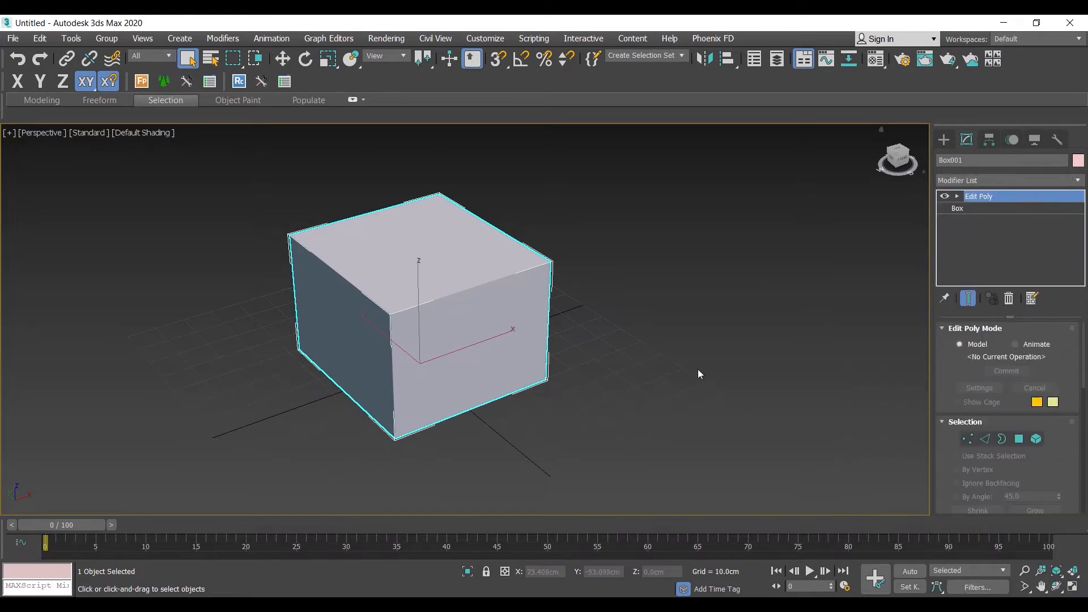
# - Bevel the box's right-facing side polygon with 0 cm height and a -6.781 cm outline to form an inset face
pyautogui.keyDown('alt'); pyautogui.moveTo(672, 365); pyautogui.dragTo(678, 360, button='middle'); pyautogui.keyUp('alt')
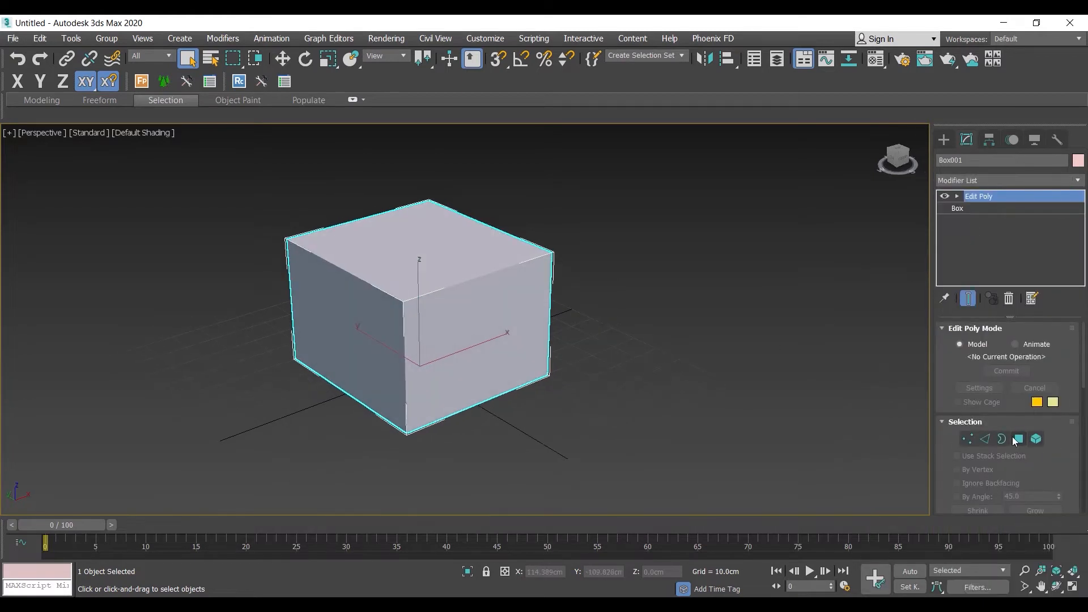
pyautogui.keyDown('alt'); pyautogui.moveTo(532, 360); pyautogui.dragTo(541, 358, button='middle'); pyautogui.keyUp('alt')
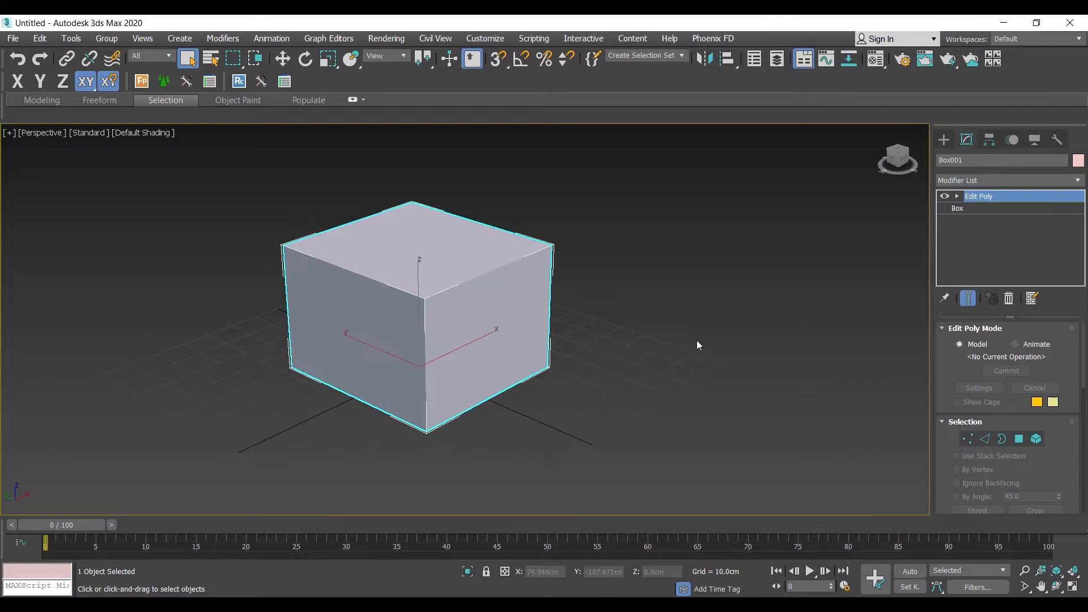
pyautogui.click(1018, 439)
pyautogui.click(451, 328)
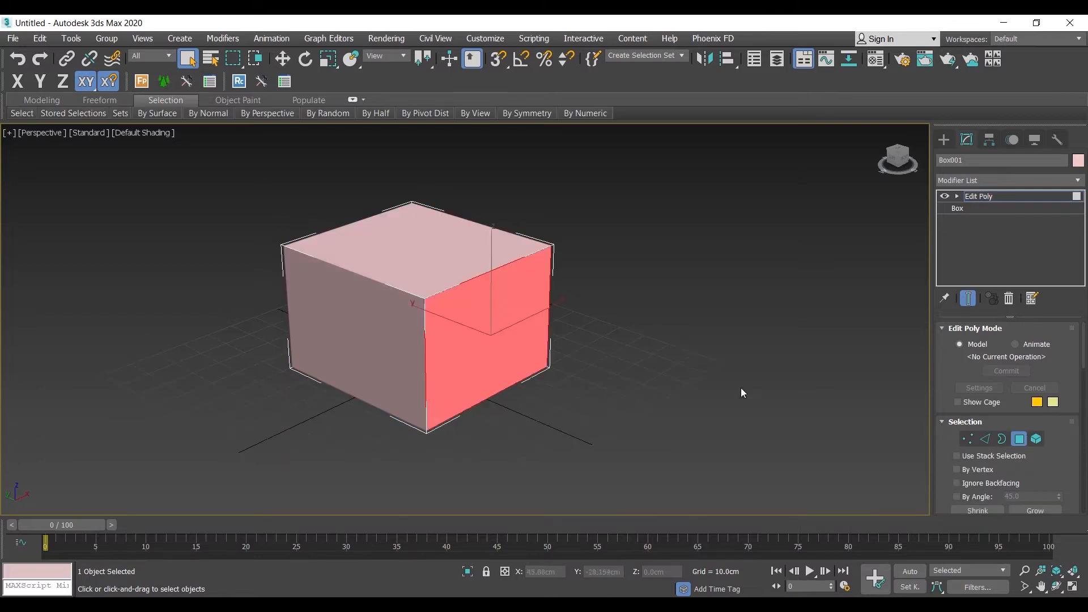
pyautogui.moveTo(1067, 462); pyautogui.dragTo(1067, 417)
pyautogui.scroll(-5, 1066, 416)
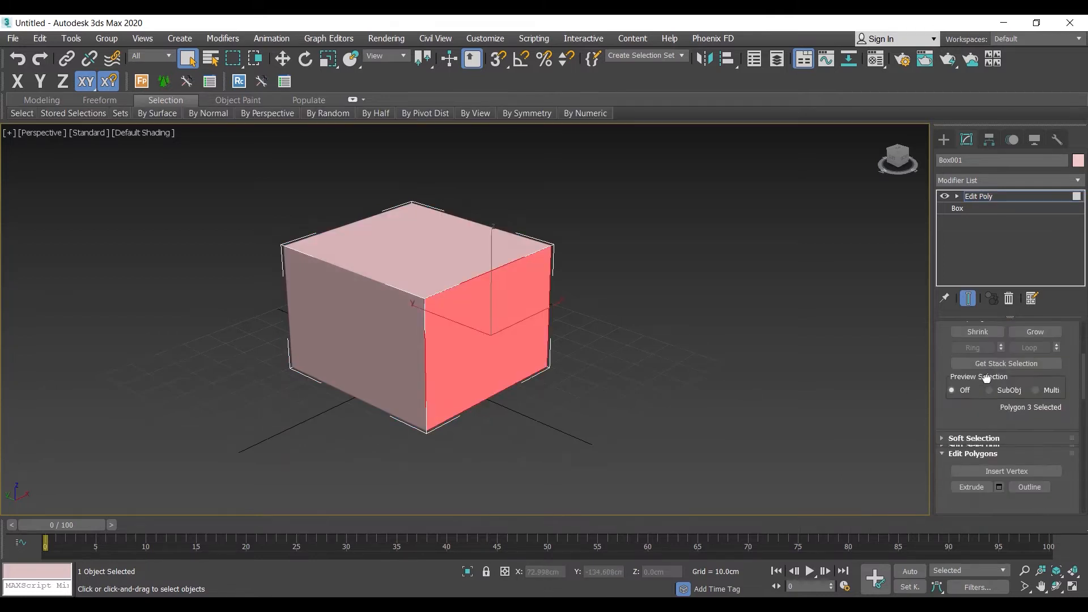
pyautogui.click(999, 414)
pyautogui.moveTo(475, 372); pyautogui.dragTo(478, 400)
pyautogui.click(472, 387)
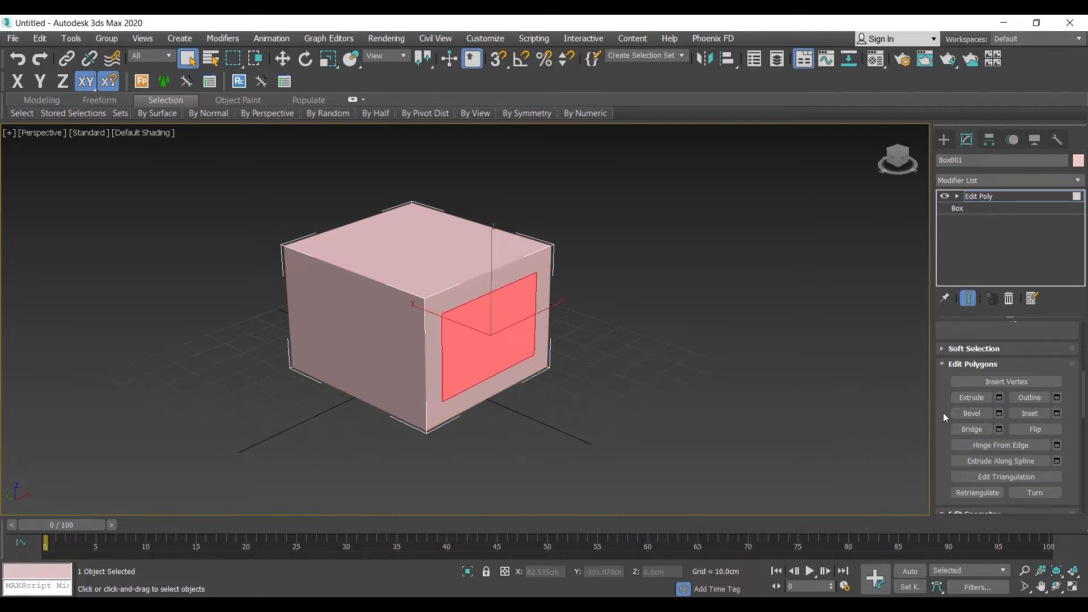
# - Extrude the inset side polygon outward by 18.32 cm
pyautogui.click(999, 397)
pyautogui.moveTo(475, 342); pyautogui.dragTo(475, 328)
pyautogui.click(472, 367)
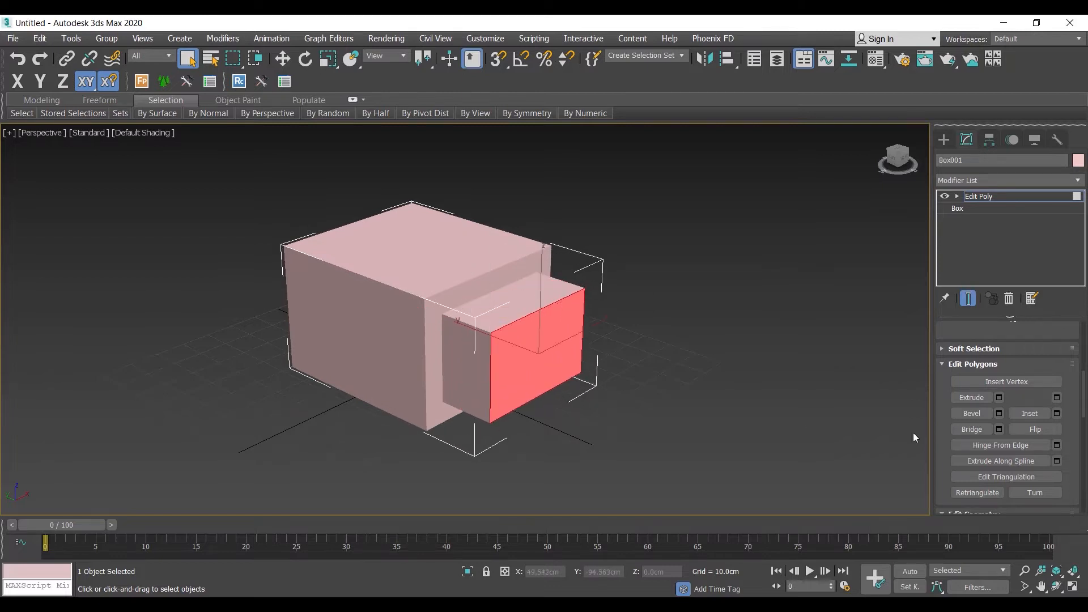
# - Bevel the extruded block's end face with a -6.781 cm outline and extrude it 18.32 cm as a second, smaller block
pyautogui.click(999, 413)
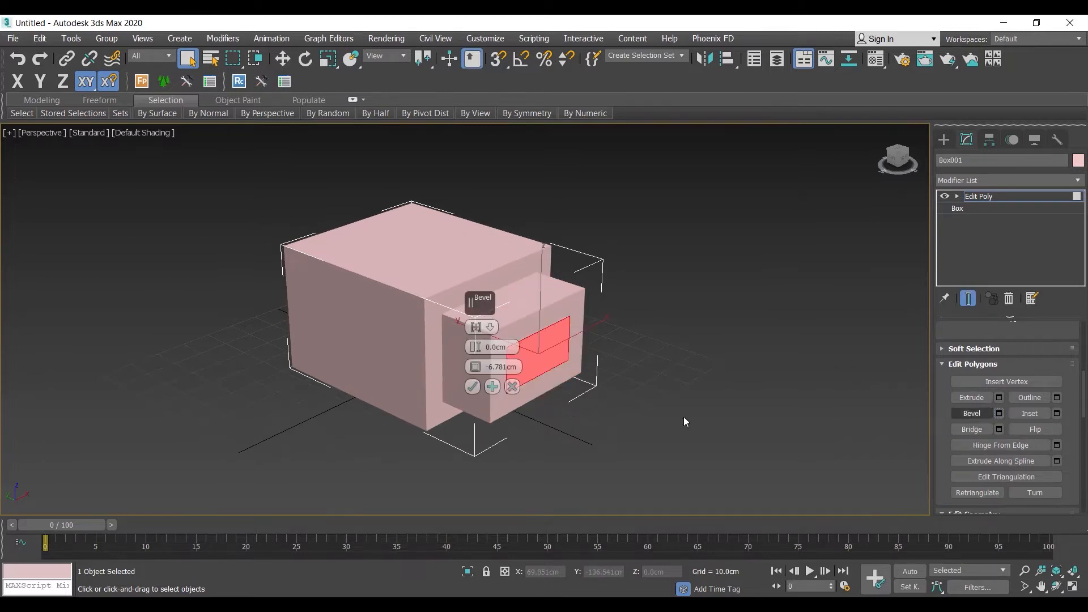
pyautogui.click(472, 387)
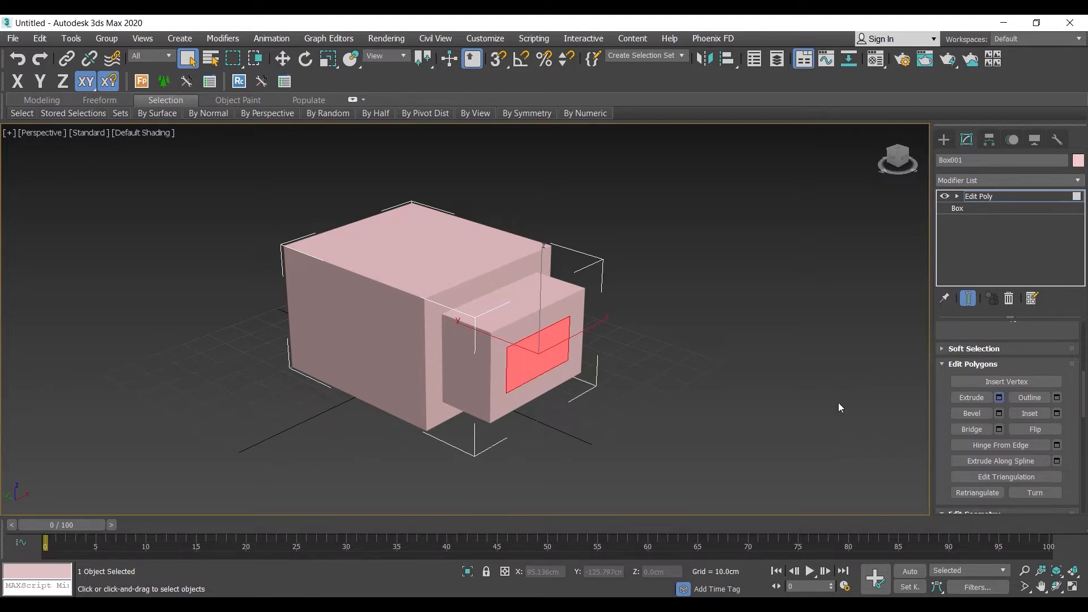
pyautogui.click(999, 398)
pyautogui.click(475, 367)
# - Inset the box's top polygon with a -6.781 cm bevel outline and extrude it upward by 18.32 cm
pyautogui.keyDown('alt'); pyautogui.moveTo(284, 332); pyautogui.dragTo(443, 346, button='middle'); pyautogui.keyUp('alt')
pyautogui.click(429, 307)
pyautogui.keyDown('alt'); pyautogui.moveTo(429, 307); pyautogui.dragTo(482, 347, button='middle'); pyautogui.keyUp('alt')
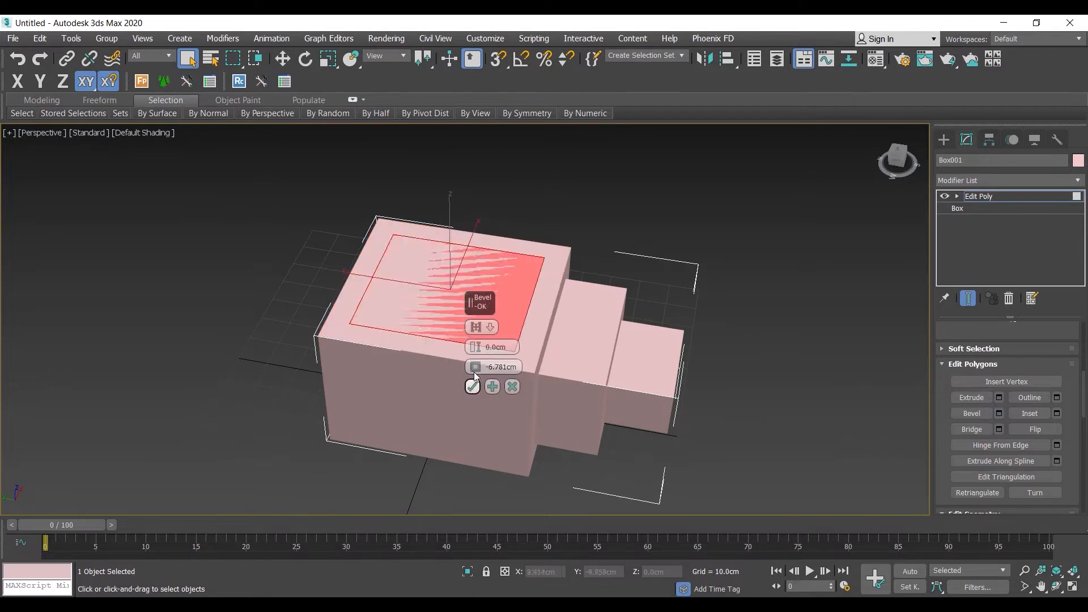
pyautogui.click(474, 386)
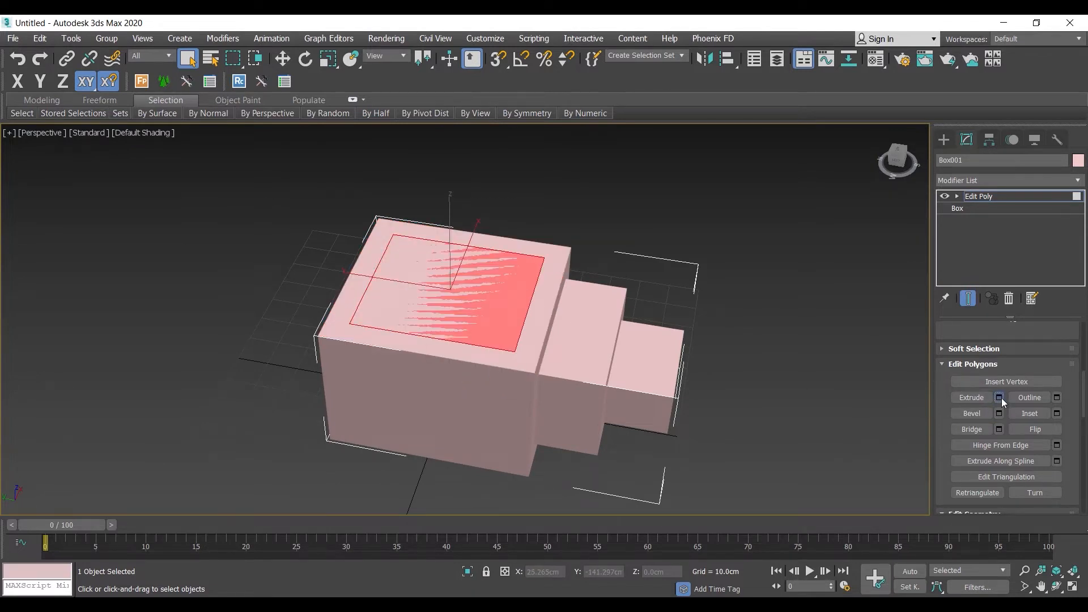
pyautogui.click(1000, 398)
pyautogui.click(473, 368)
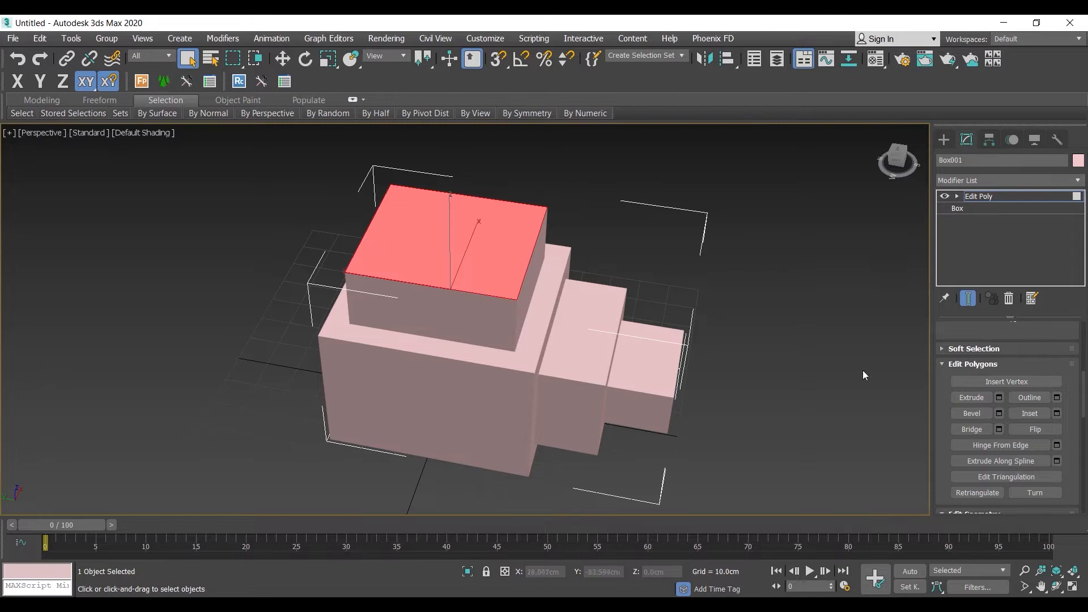
# - Bevel the raised top face with a -6.781 cm outline and extrude it upward twice by 18.32 cm
pyautogui.click(1000, 413)
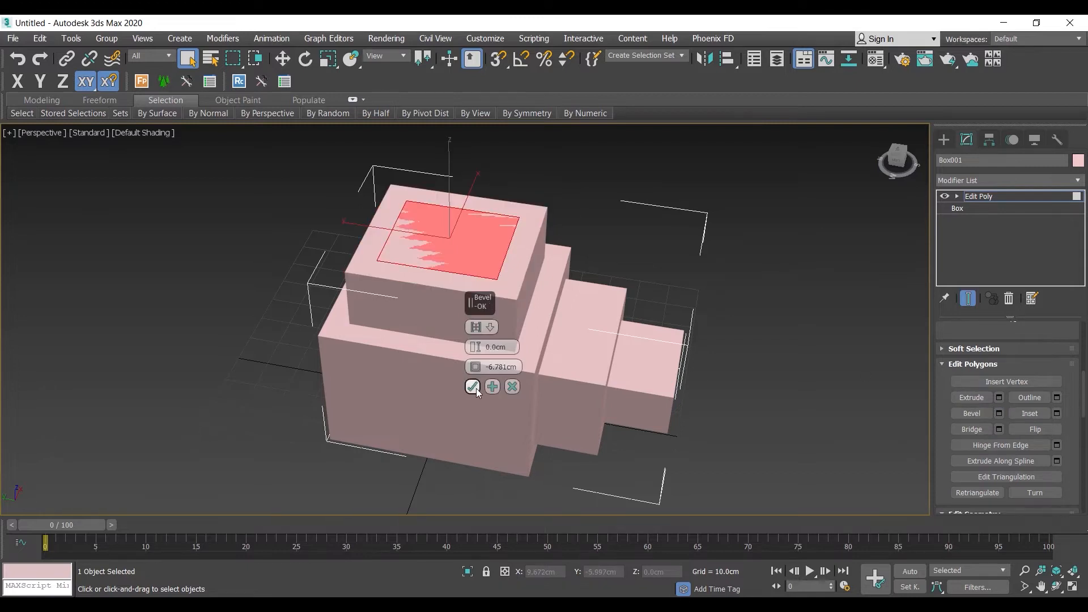
pyautogui.click(472, 386)
pyautogui.click(998, 398)
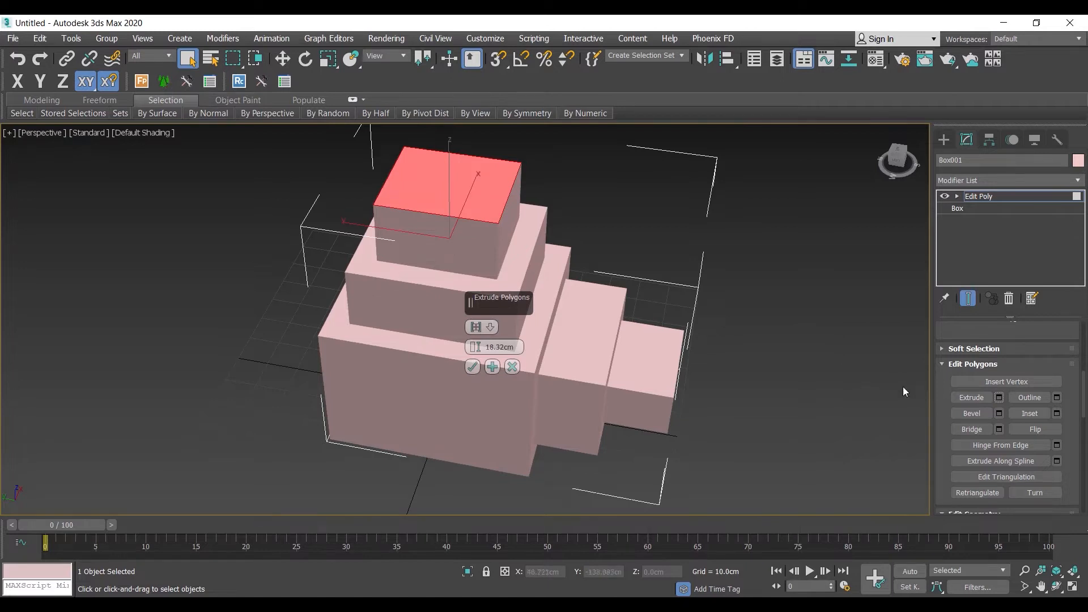
pyautogui.click(492, 367)
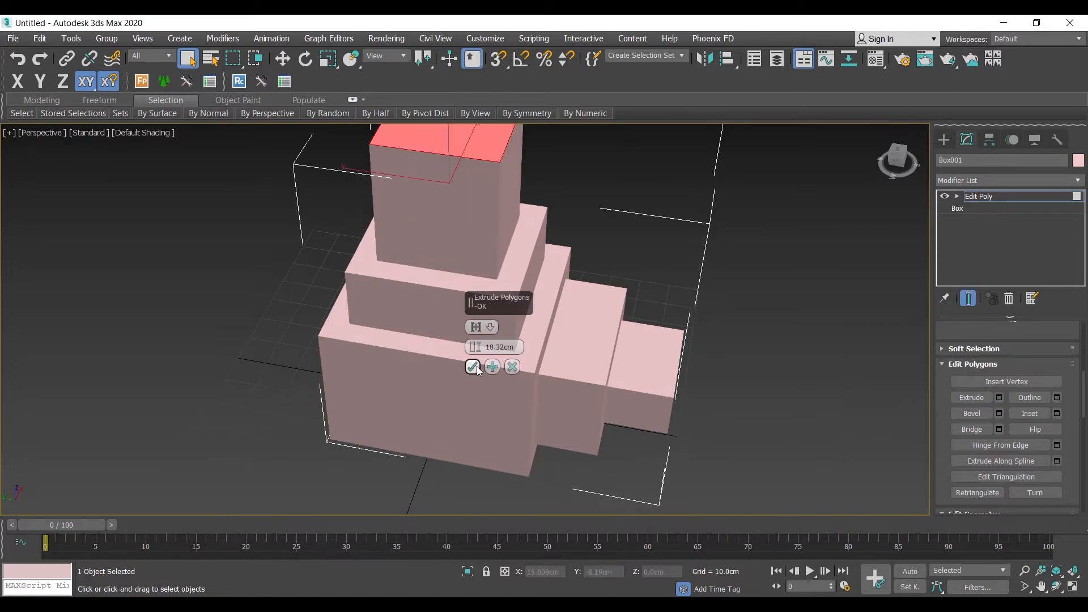
pyautogui.click(478, 367)
# - Show edged faces, extrude the side polygon at the column's top 18.32 cm three times as an arm, and leave polygon editing
pyautogui.press('F4')
pyautogui.moveTo(575, 329); pyautogui.dragTo(589, 391, button='middle')
pyautogui.keyDown('alt'); pyautogui.moveTo(589, 391); pyautogui.dragTo(700, 339, button='middle'); pyautogui.keyUp('alt')
pyautogui.click(502, 275)
pyautogui.click(1001, 398)
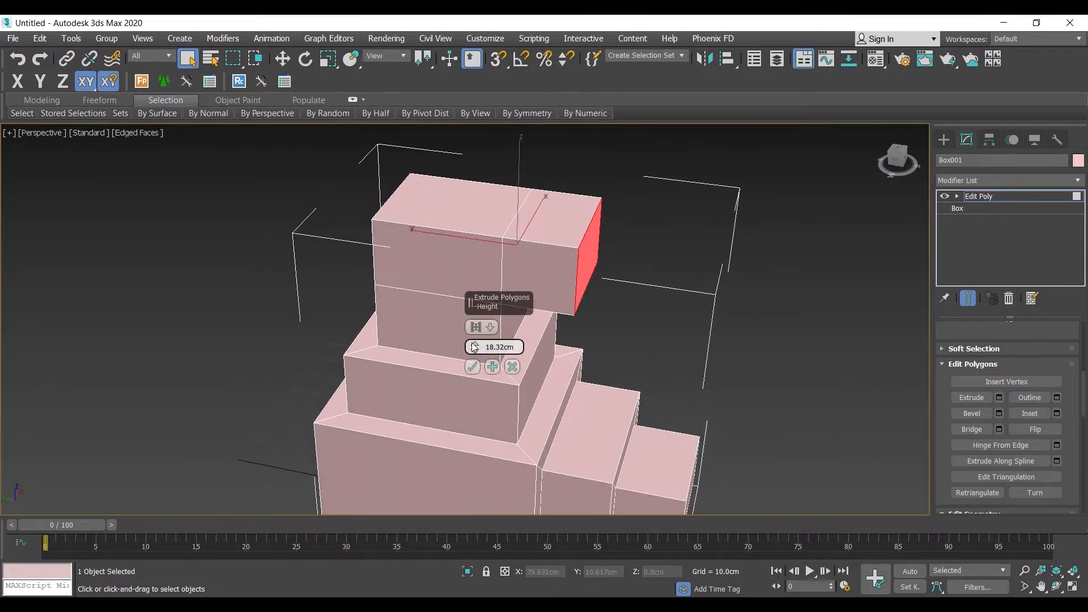
pyautogui.doubleClick(491, 367)
pyautogui.click(470, 368)
pyautogui.click(855, 303)
pyautogui.click(982, 196)
# - Assign the turquoise VRayMtl Material #1 to the stepped box model
pyautogui.click(766, 348)
pyautogui.moveTo(766, 349); pyautogui.dragTo(518, 336, button='middle')
pyautogui.click(518, 337)
pyautogui.scroll(3, 521, 340)
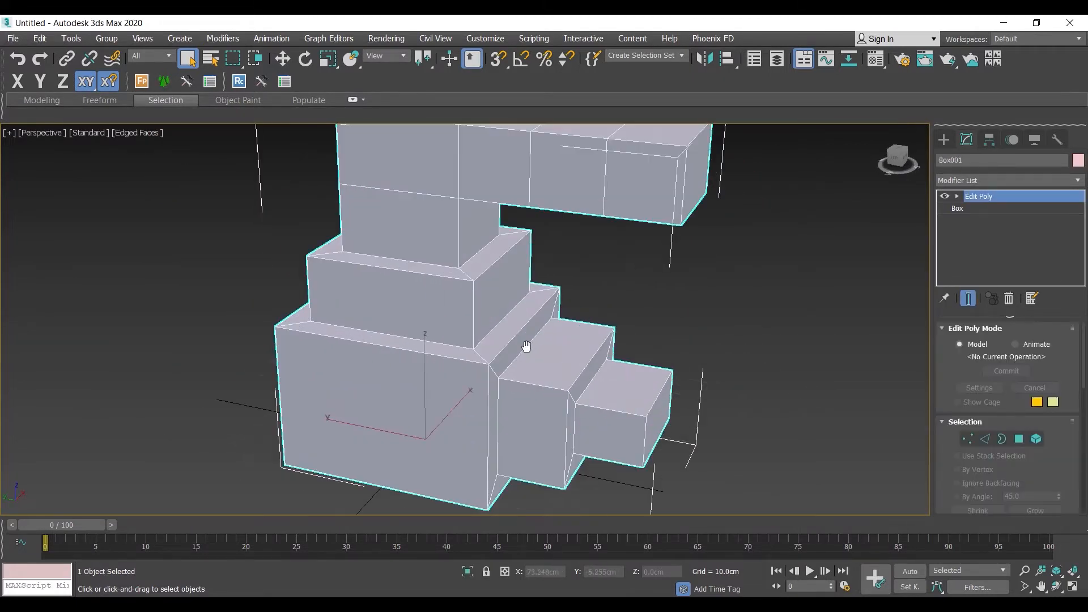
pyautogui.press('m')
pyautogui.moveTo(780, 148); pyautogui.dragTo(442, 209)
pyautogui.scroll(-5, 430, 236)
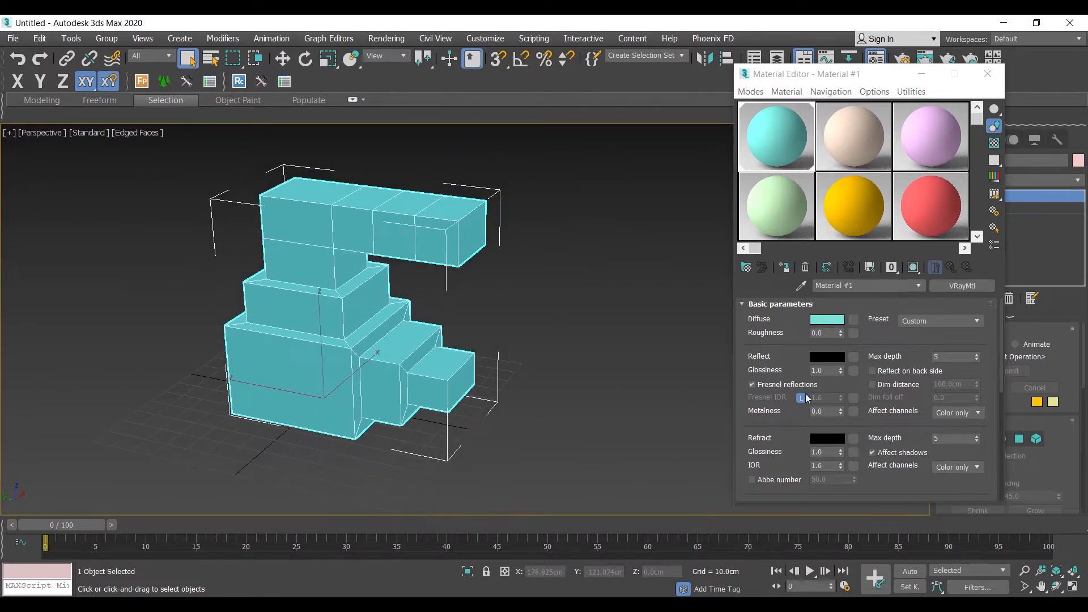
# - Load Masonry.Unit Masonry.Brick.Modular.English.jpg as the material's diffuse Bitmap, show it in the viewport and close the Material Editor
pyautogui.moveTo(758, 382)
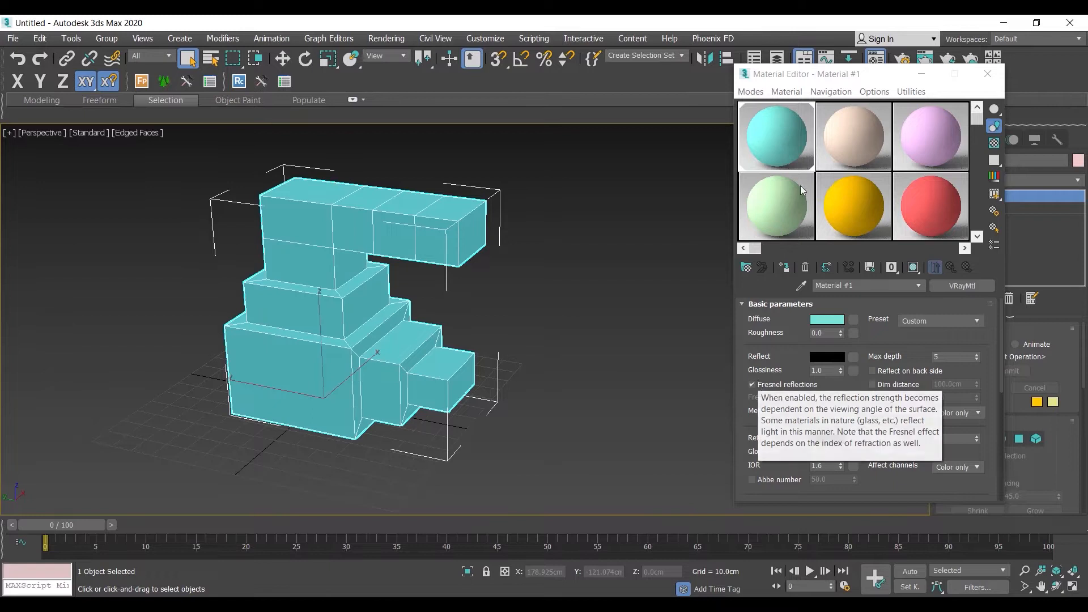
pyautogui.moveTo(864, 75); pyautogui.dragTo(745, 128)
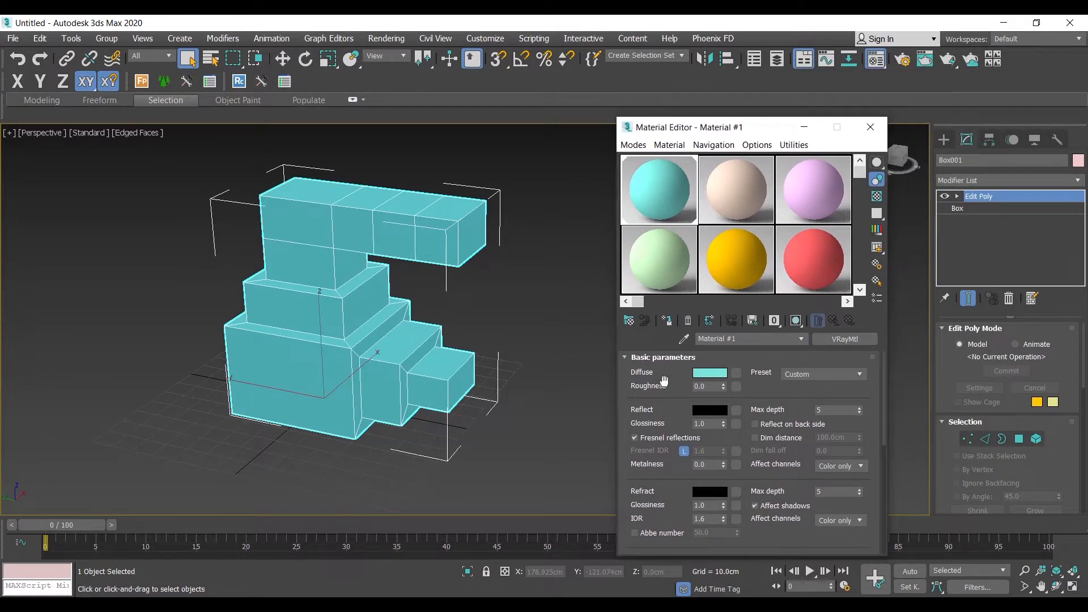
pyautogui.click(736, 372)
pyautogui.write('bit')
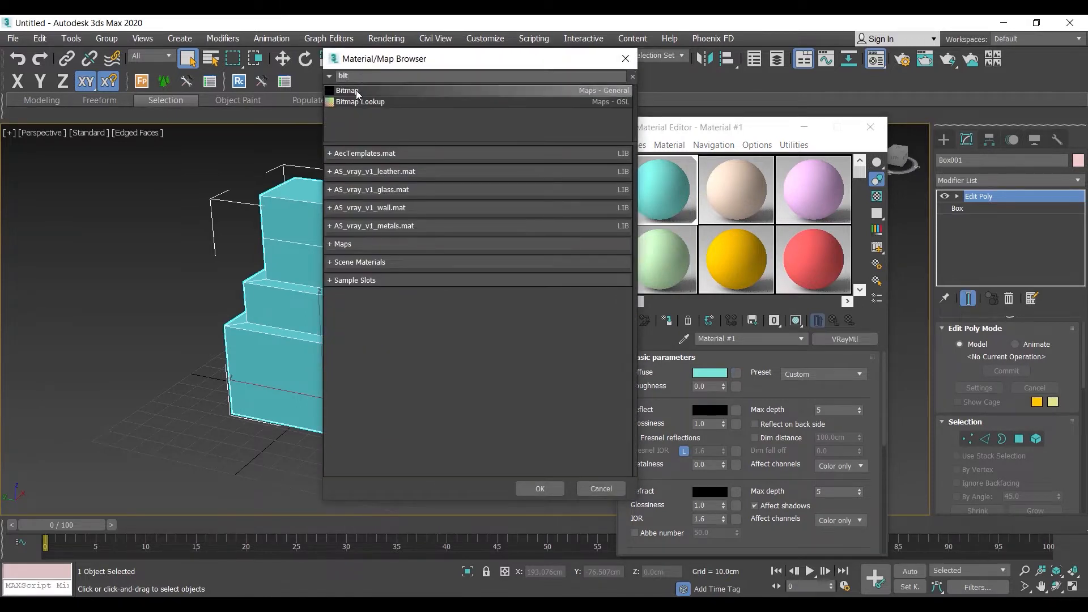
pyautogui.doubleClick(356, 91)
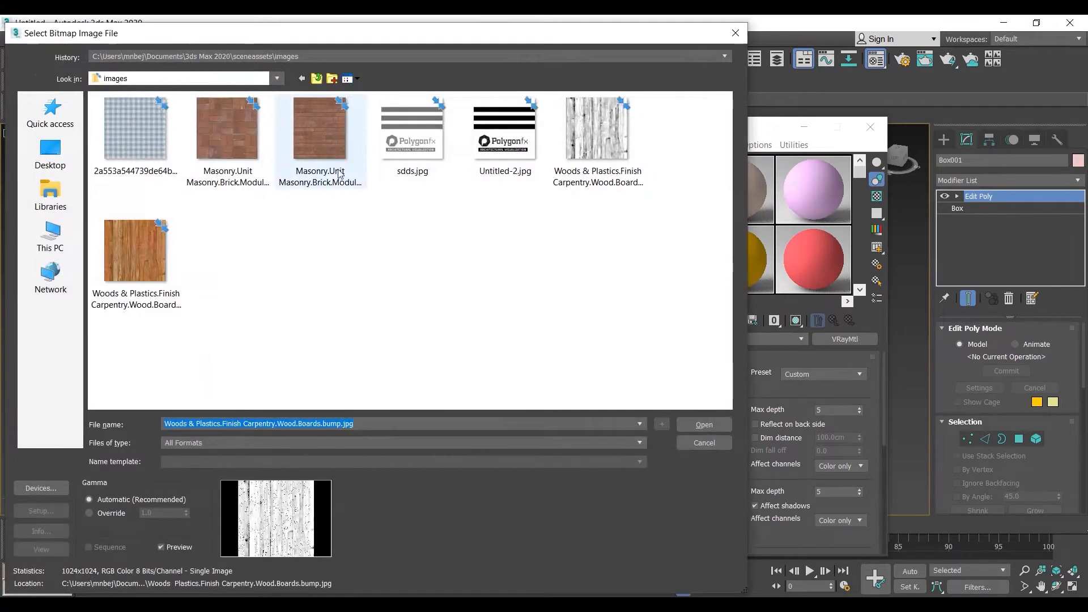
pyautogui.click(319, 141)
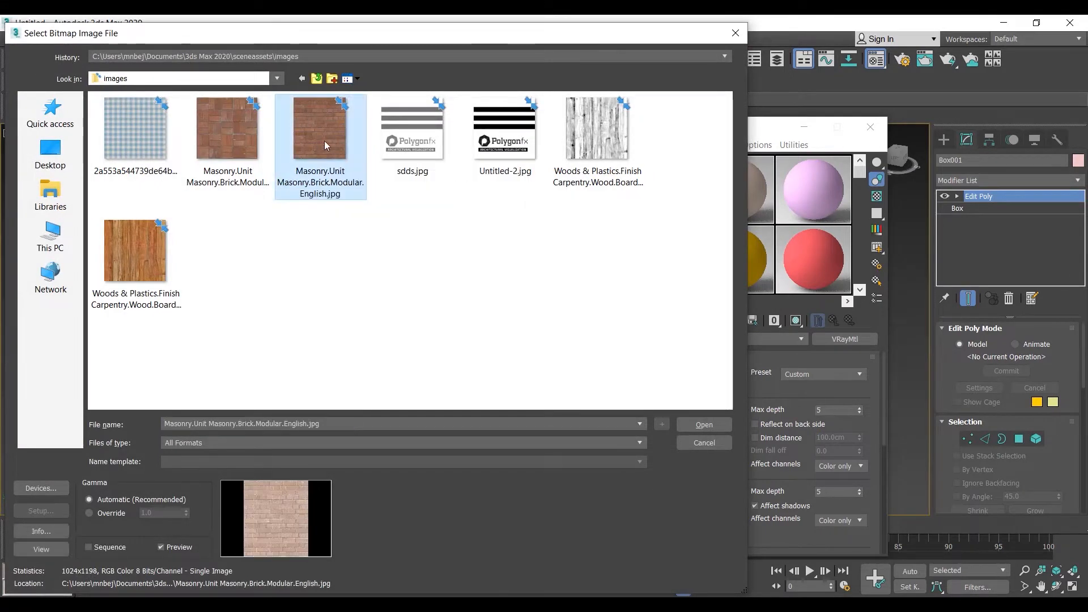
pyautogui.click(705, 425)
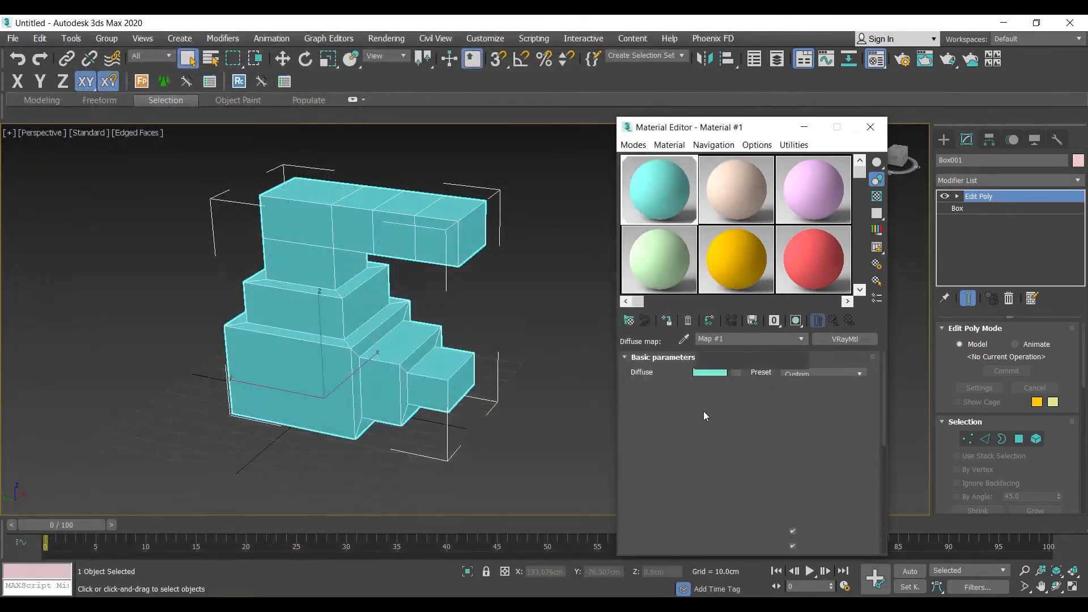
pyautogui.click(796, 321)
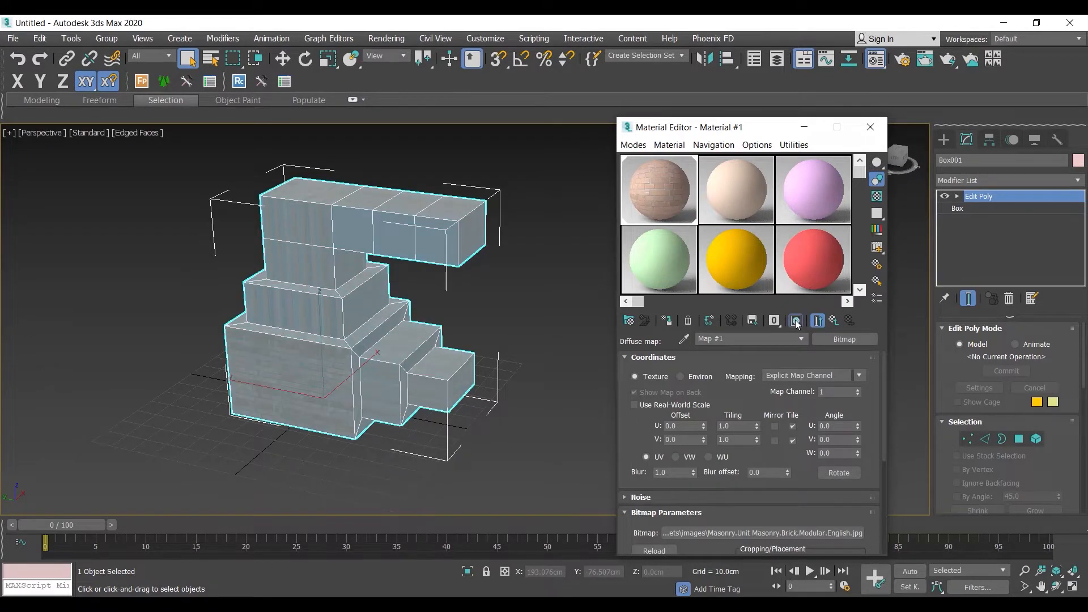
pyautogui.click(871, 127)
# - Examine how the brick texture maps onto the original box face compared with the extruded side, top and arm faces
pyautogui.click(529, 302)
pyautogui.keyDown('alt'); pyautogui.moveTo(528, 302); pyautogui.dragTo(528, 324, button='middle'); pyautogui.keyUp('alt')
pyautogui.scroll(5, 399, 392)
pyautogui.keyDown('alt'); pyautogui.moveTo(451, 405); pyautogui.dragTo(455, 370, button='middle'); pyautogui.keyUp('alt')
pyautogui.moveTo(359, 360); pyautogui.dragTo(368, 301, button='middle')
pyautogui.keyDown('alt'); pyautogui.moveTo(369, 300); pyautogui.dragTo(481, 341, button='middle'); pyautogui.keyUp('alt')
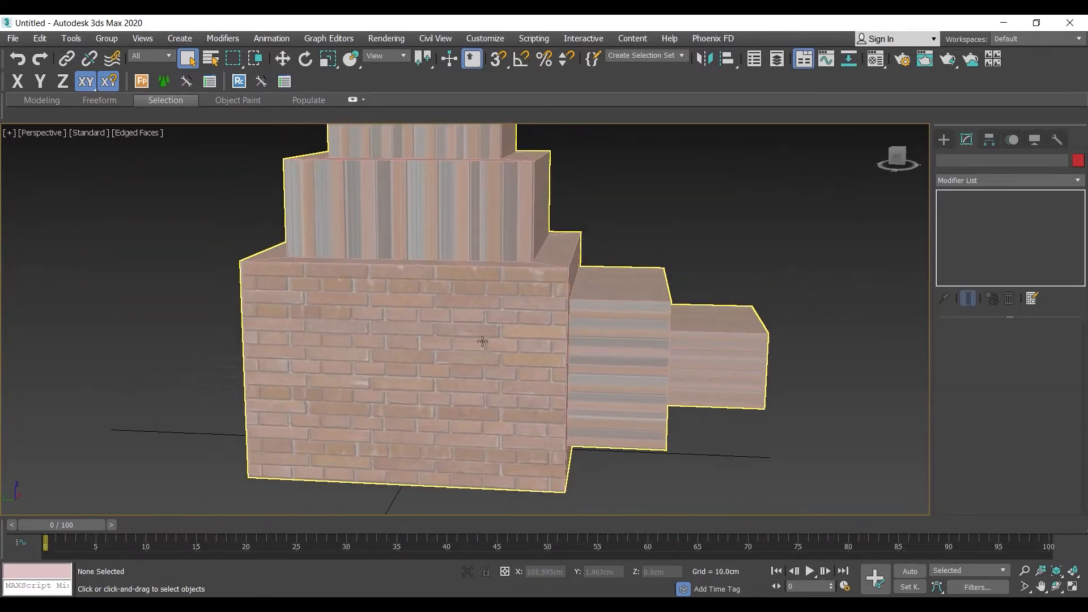
pyautogui.click(944, 140)
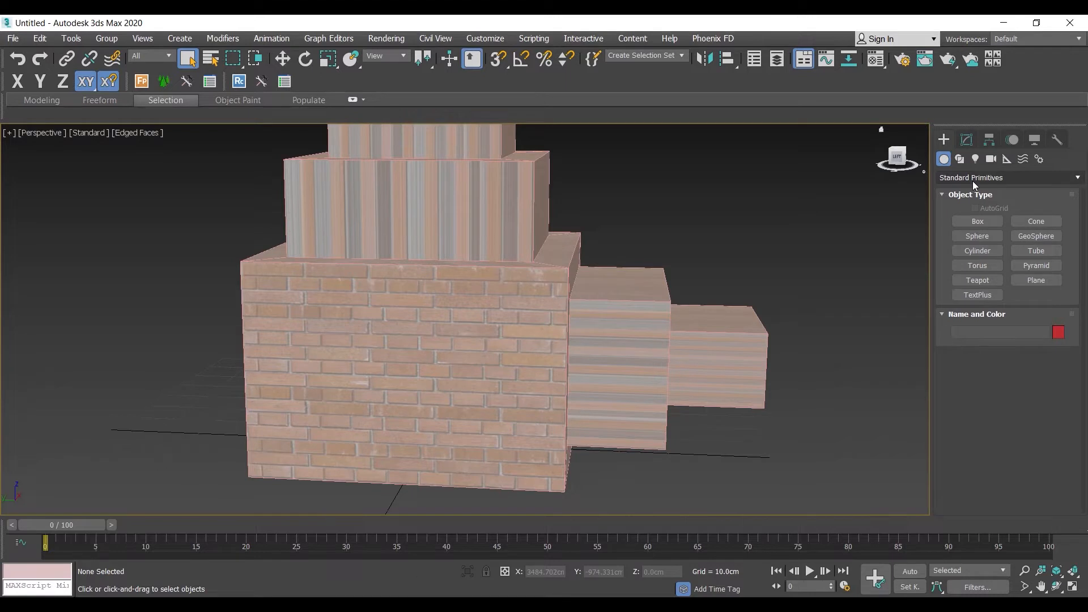
pyautogui.moveTo(624, 253); pyautogui.dragTo(582, 267, button='middle')
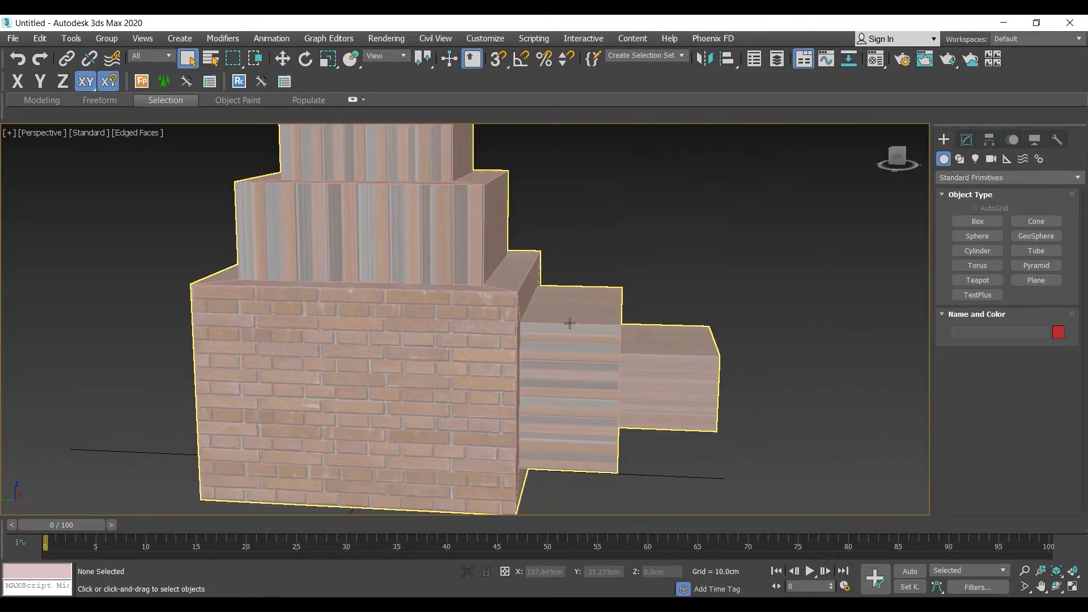
pyautogui.moveTo(570, 323); pyautogui.dragTo(597, 240, button='middle')
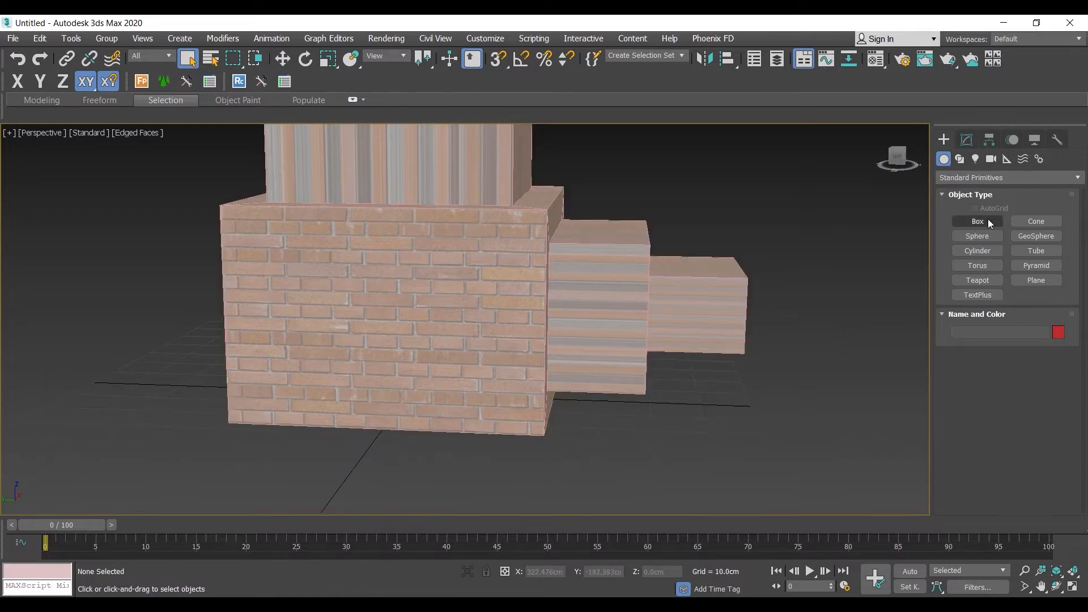
pyautogui.scroll(-5, 553, 333)
pyautogui.moveTo(508, 337); pyautogui.dragTo(468, 361, button='middle')
pyautogui.moveTo(576, 267); pyautogui.dragTo(603, 334, button='middle')
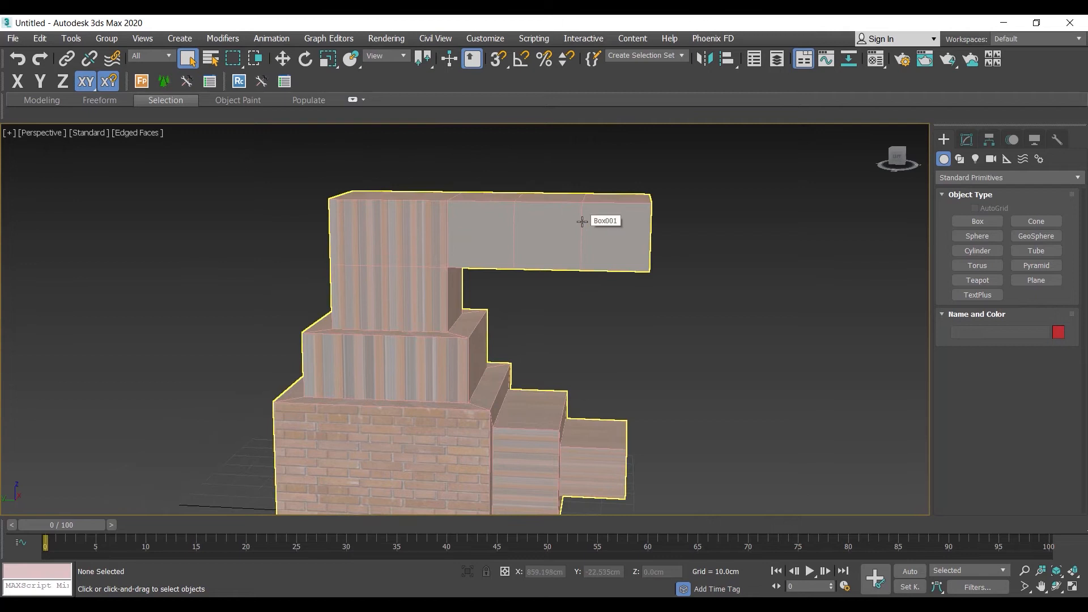
pyautogui.keyDown('alt'); pyautogui.moveTo(554, 322); pyautogui.dragTo(465, 202, button='middle'); pyautogui.keyUp('alt')
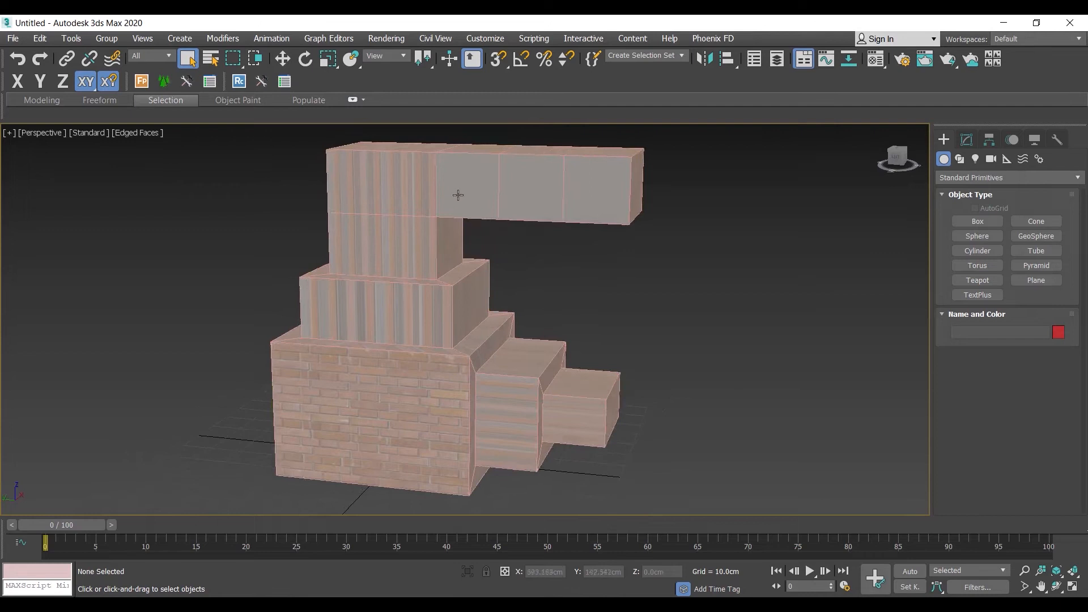
# - Add a UVW Map modifier to the stepped box model above its Edit Poly modifier
pyautogui.click(454, 191)
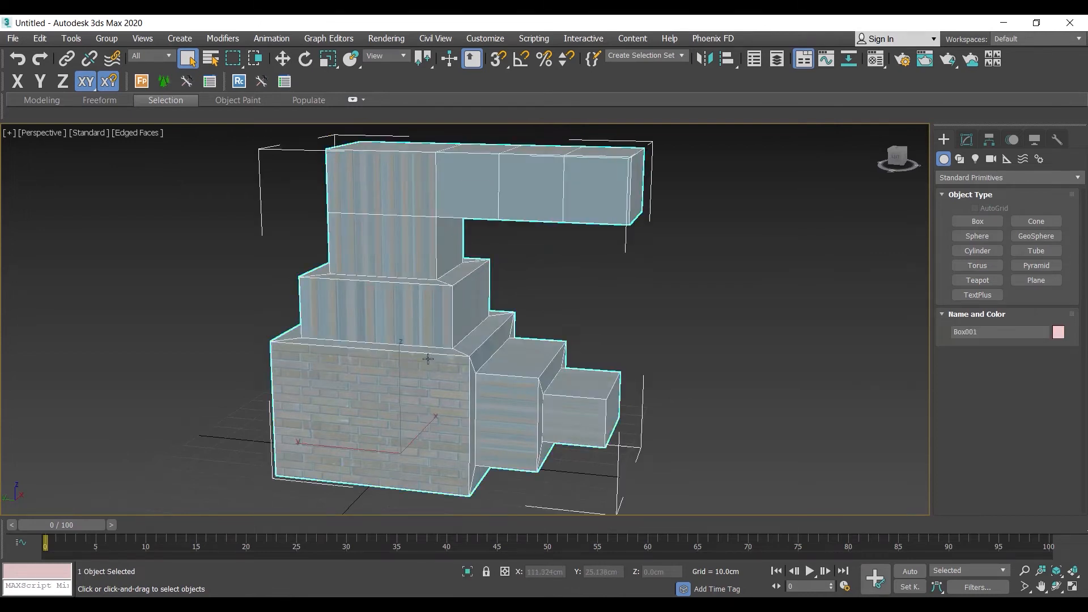
pyautogui.click(967, 139)
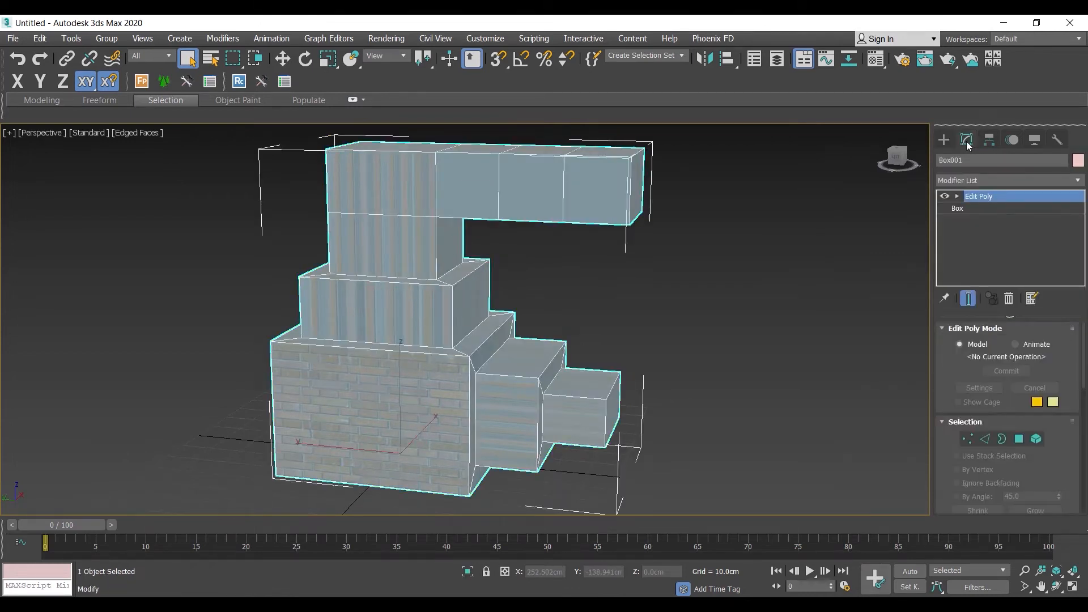
pyautogui.click(959, 180)
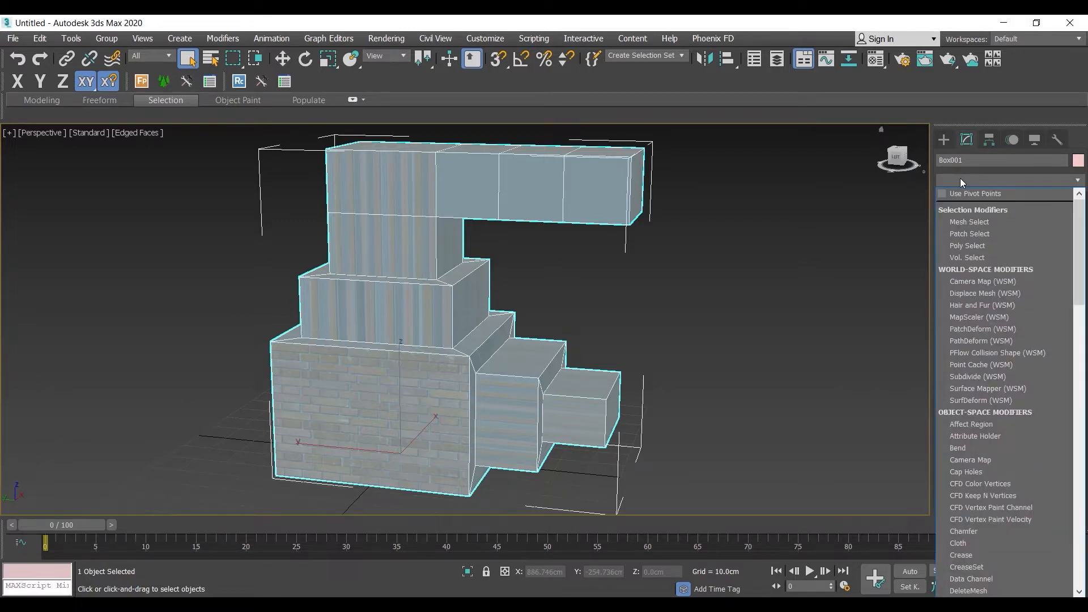
pyautogui.write('uvw')
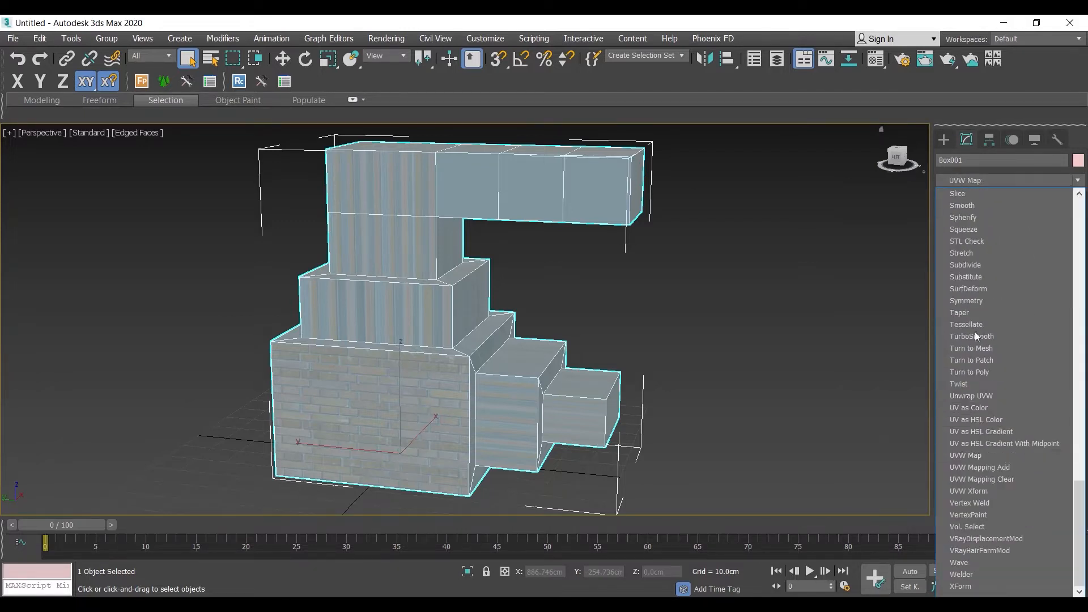
pyautogui.click(978, 457)
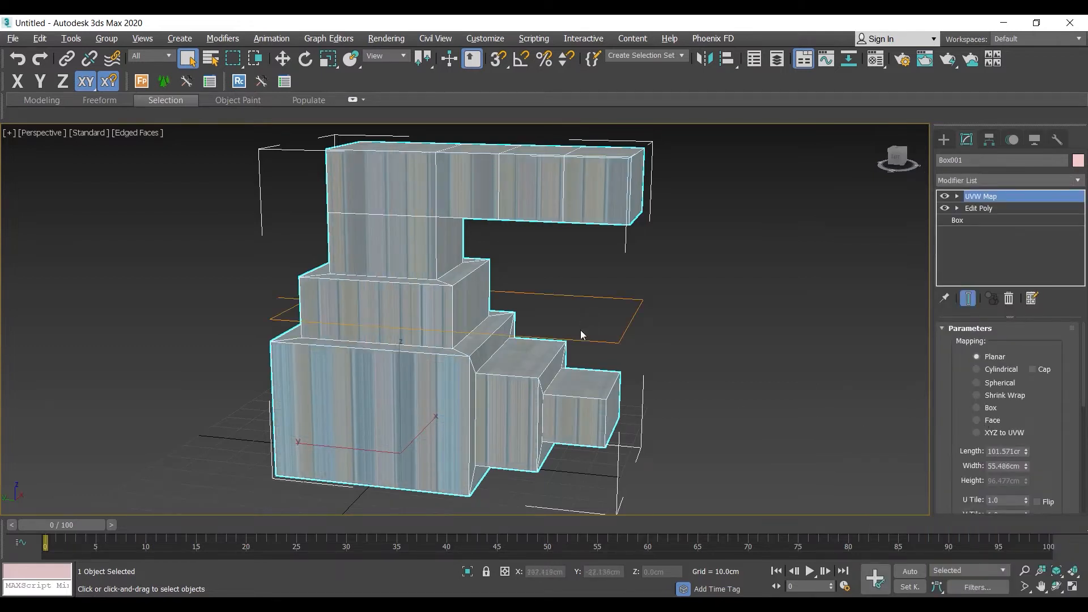
# - Examine how planar mapping projects the brick texture onto the model's top faces compared with its side faces
pyautogui.keyDown('alt'); pyautogui.moveTo(581, 327); pyautogui.dragTo(602, 397, button='middle'); pyautogui.keyUp('alt')
pyautogui.keyDown('alt'); pyautogui.moveTo(511, 322); pyautogui.dragTo(454, 324, button='middle'); pyautogui.keyUp('alt')
pyautogui.keyDown('alt'); pyautogui.moveTo(603, 385); pyautogui.dragTo(575, 295, button='middle'); pyautogui.keyUp('alt')
pyautogui.scroll(-2, 576, 301)
pyautogui.scroll(3, 576, 309)
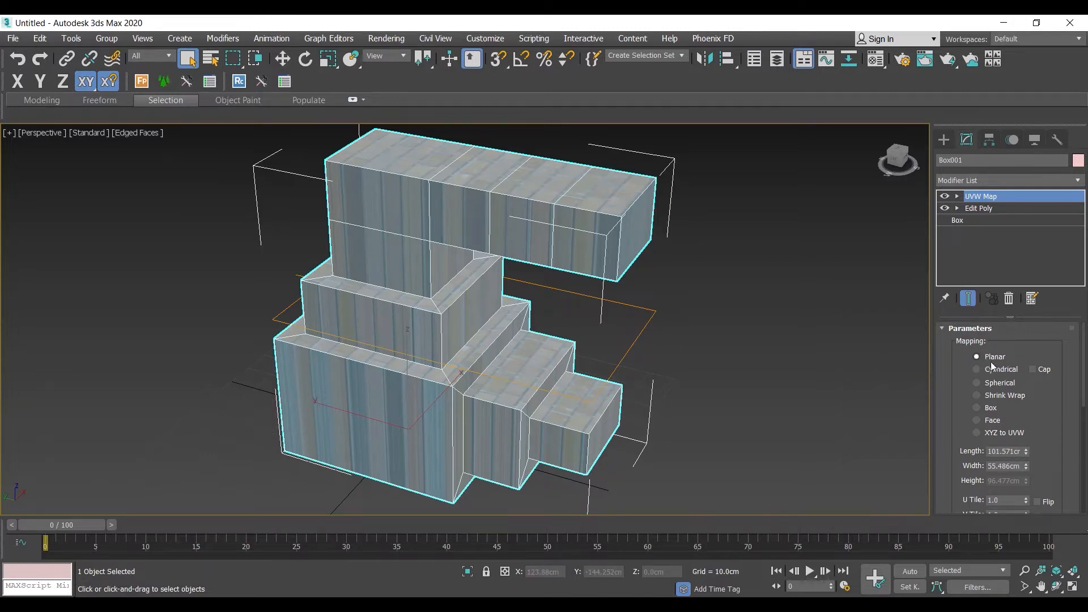
pyautogui.keyDown('alt'); pyautogui.moveTo(702, 312); pyautogui.dragTo(639, 343, button='middle'); pyautogui.keyUp('alt')
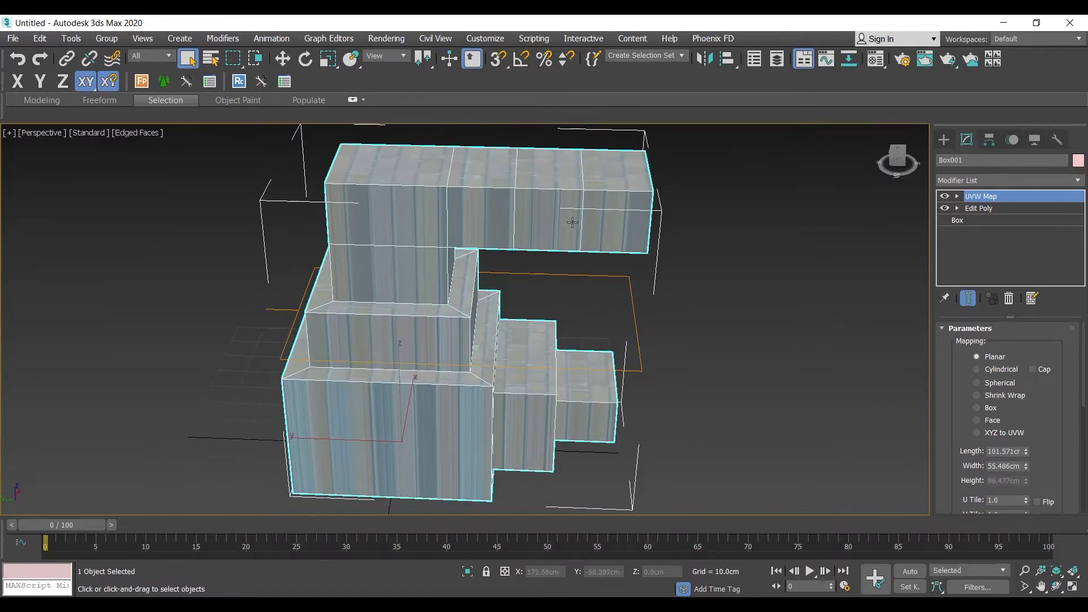
# - Try Cylindrical mapping with Cap turned on and off, and Spherical mapping on the stepped model
pyautogui.click(989, 369)
pyautogui.keyDown('alt'); pyautogui.moveTo(426, 320); pyautogui.dragTo(652, 397, button='middle'); pyautogui.keyUp('alt')
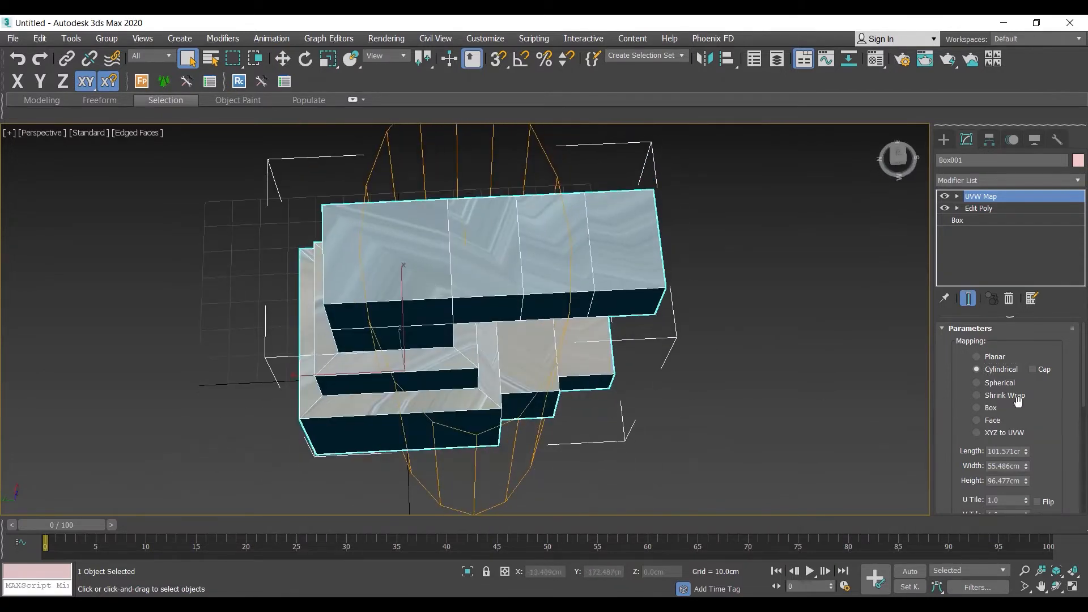
pyautogui.click(1033, 370)
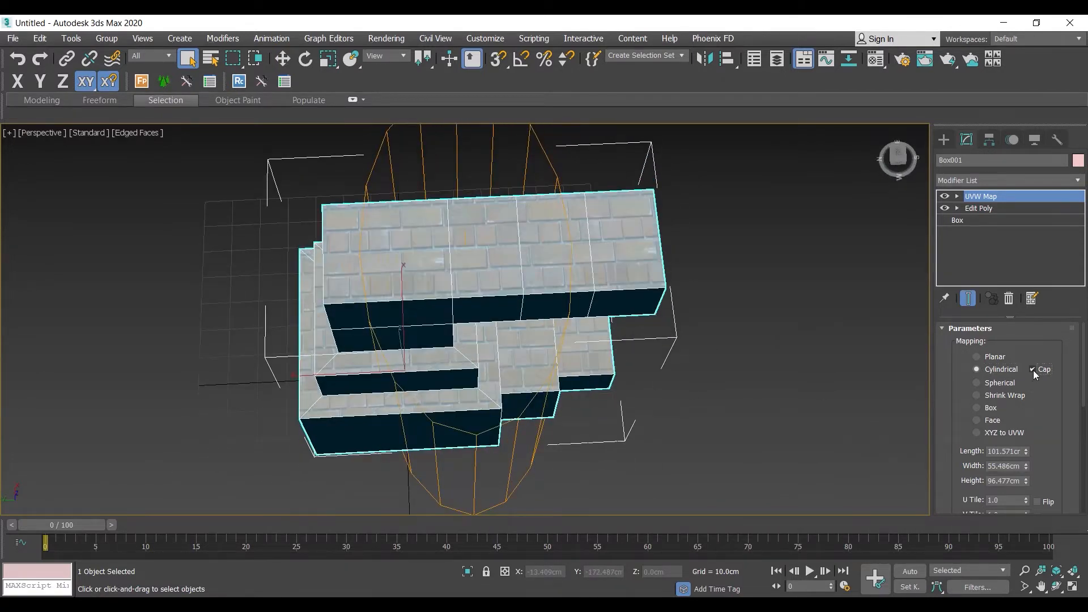
pyautogui.click(1033, 370)
pyautogui.keyDown('alt'); pyautogui.moveTo(883, 381); pyautogui.dragTo(730, 322, button='middle'); pyautogui.keyUp('alt')
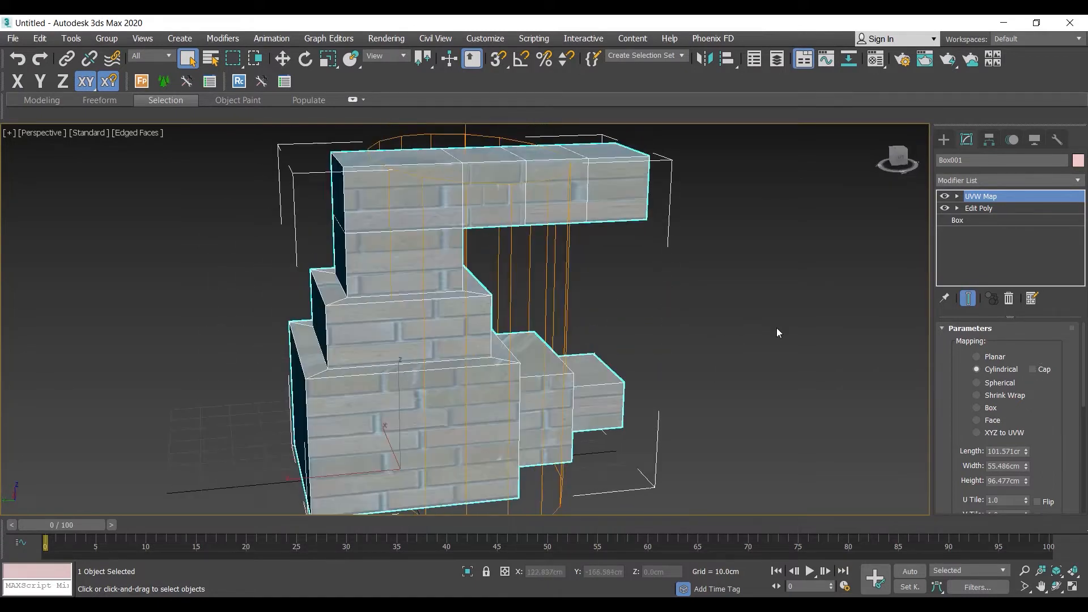
pyautogui.click(989, 382)
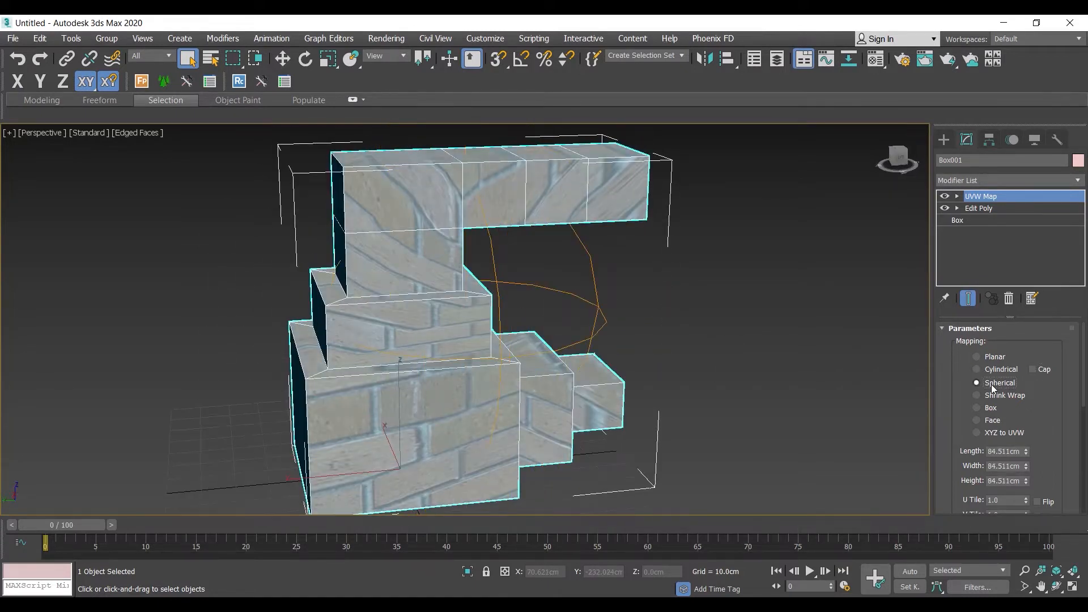
# - Set the UVW Map's mapping type to Box and inspect the bricks on all sides of the model
pyautogui.click(989, 412)
pyautogui.keyDown('alt'); pyautogui.moveTo(467, 352); pyautogui.dragTo(404, 346, button='middle'); pyautogui.keyUp('alt')
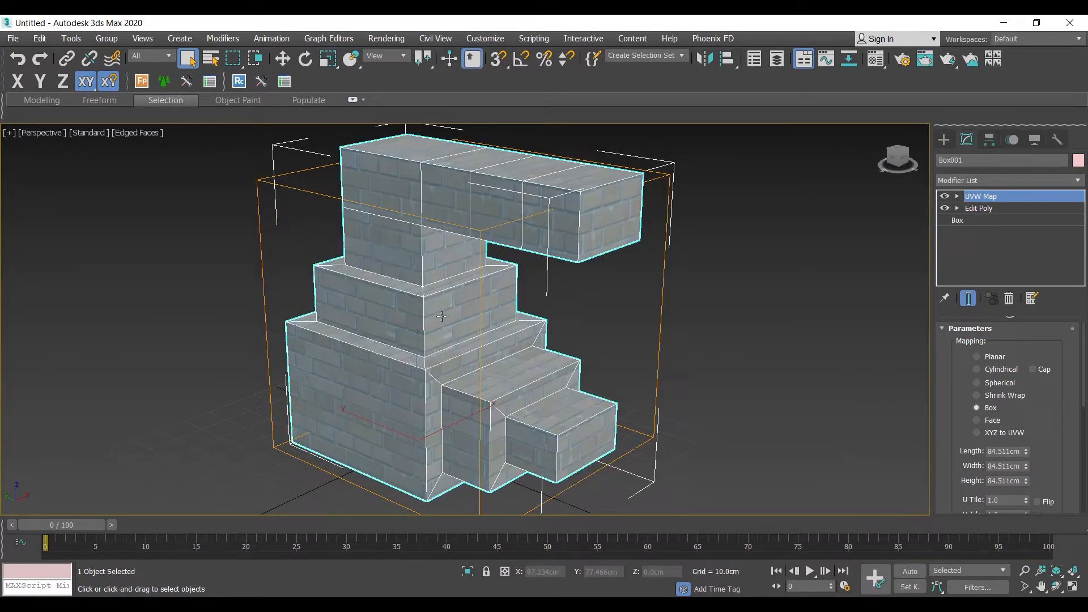
pyautogui.keyDown('alt'); pyautogui.moveTo(508, 333); pyautogui.dragTo(848, 372, button='middle'); pyautogui.keyUp('alt')
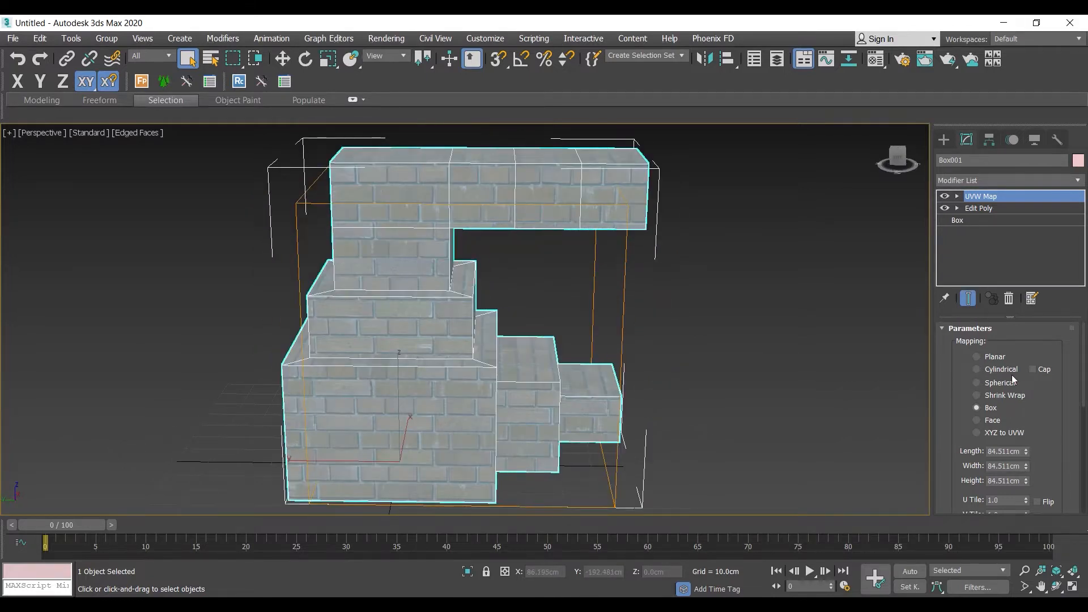
pyautogui.keyDown('alt'); pyautogui.moveTo(765, 368); pyautogui.dragTo(680, 348, button='middle'); pyautogui.keyUp('alt')
pyautogui.keyDown('alt'); pyautogui.moveTo(599, 335); pyautogui.dragTo(646, 337, button='middle'); pyautogui.keyUp('alt')
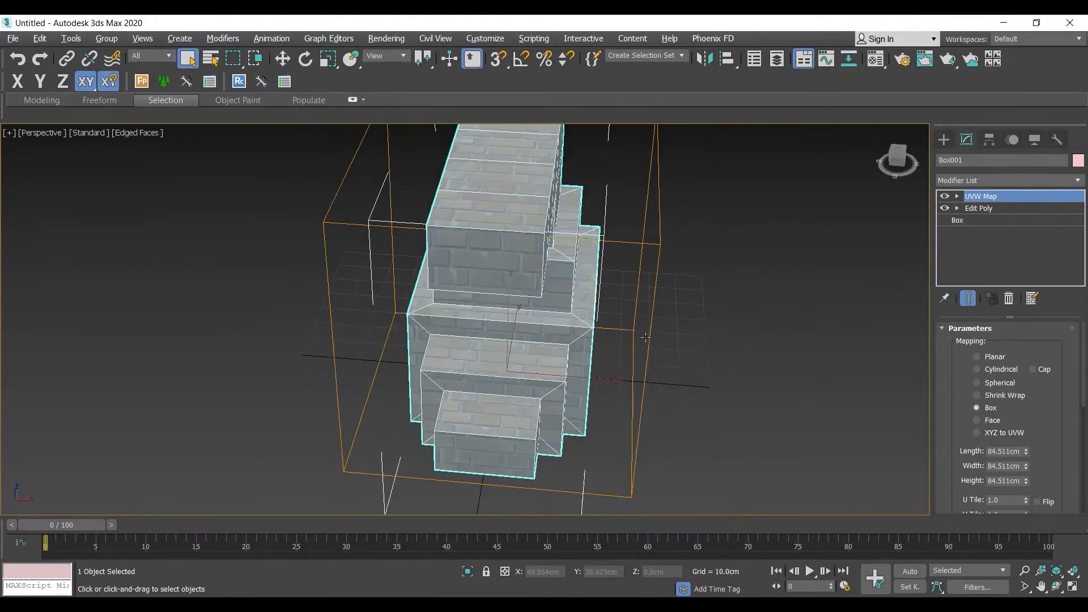
pyautogui.keyDown('alt'); pyautogui.moveTo(541, 290); pyautogui.dragTo(588, 121, button='middle'); pyautogui.keyUp('alt')
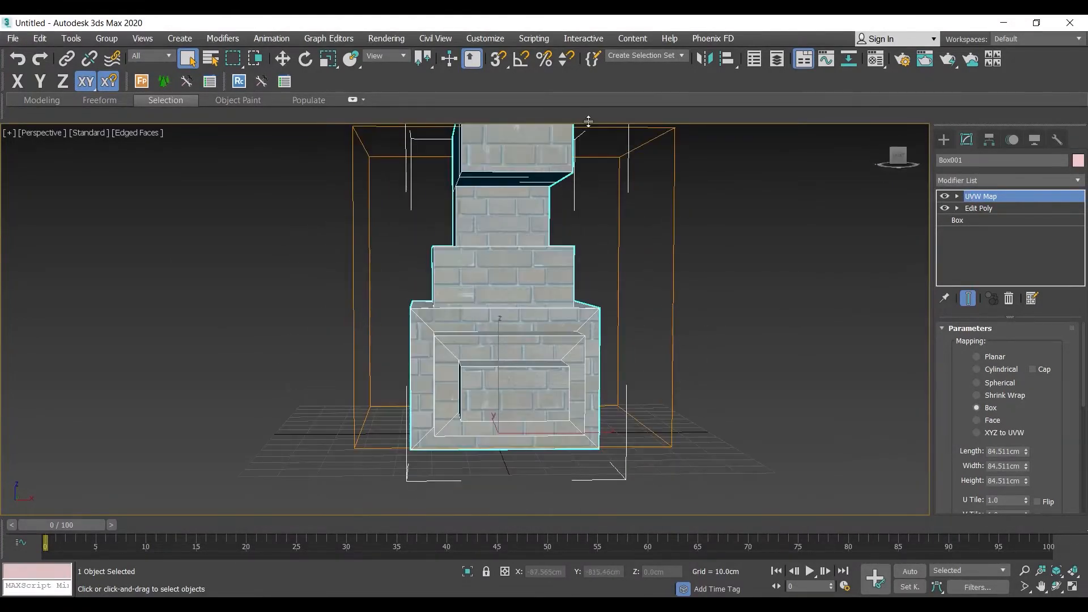
pyautogui.keyDown('alt'); pyautogui.moveTo(603, 432); pyautogui.dragTo(682, 429, button='middle'); pyautogui.keyUp('alt')
pyautogui.moveTo(420, 305)
pyautogui.keyDown('alt'); pyautogui.mouseDown(button='middle')
pyautogui.moveTo(349, 289)
pyautogui.moveTo(417, 323)
pyautogui.mouseUp(button='middle'); pyautogui.keyUp('alt')
pyautogui.moveTo(580, 335); pyautogui.dragTo(565, 351, button='middle')
pyautogui.click(976, 407)
# - Try smaller box mapping dimensions, with Length 67.609 cm and Width 72.679 cm
pyautogui.scroll(-3, 1048, 420)
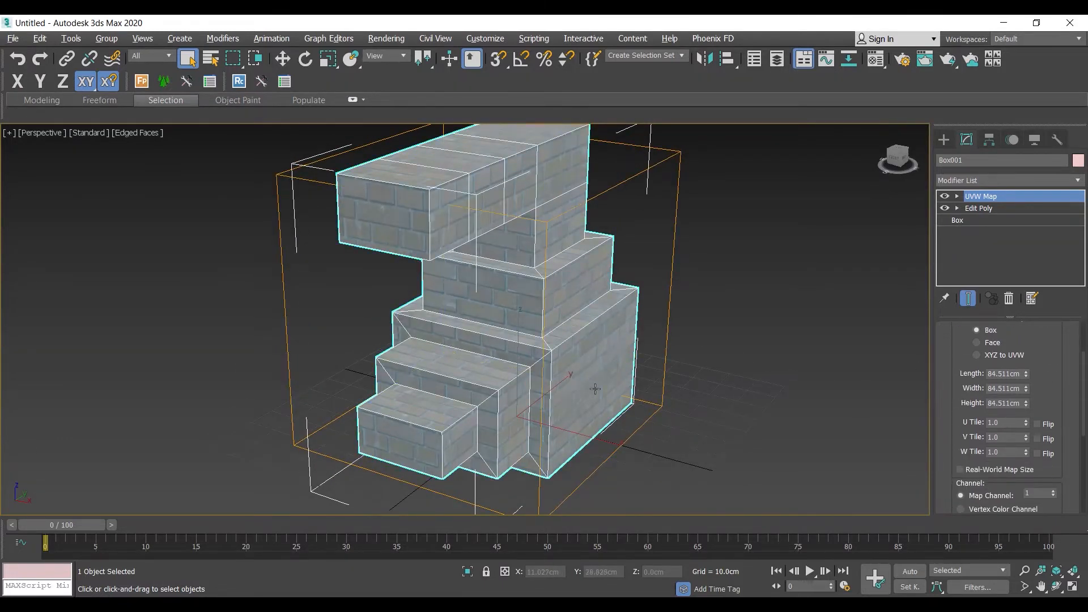
pyautogui.keyDown('alt'); pyautogui.moveTo(588, 390); pyautogui.dragTo(757, 407, button='middle'); pyautogui.keyUp('alt')
pyautogui.keyDown('alt'); pyautogui.moveTo(549, 389); pyautogui.dragTo(567, 405, button='middle'); pyautogui.keyUp('alt')
pyautogui.moveTo(1026, 374); pyautogui.dragTo(1026, 412)
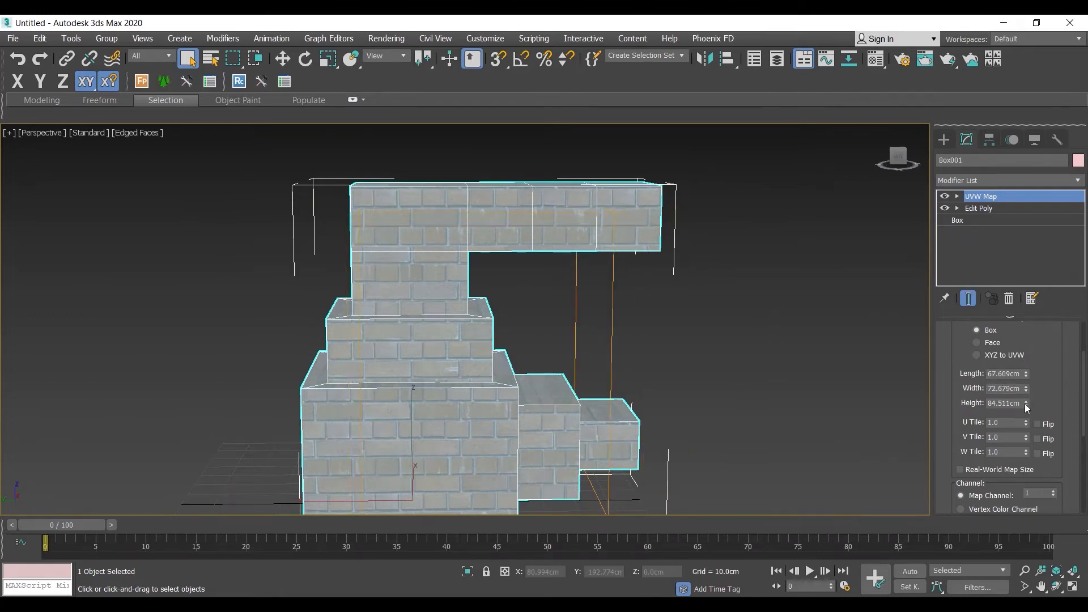
pyautogui.keyDown('alt'); pyautogui.moveTo(640, 409); pyautogui.dragTo(604, 412, button='middle'); pyautogui.keyUp('alt')
pyautogui.moveTo(1026, 395); pyautogui.dragTo(1027, 401)
# - Set the box mapping's Length, Width and Height to 65 cm each
pyautogui.click(1009, 373)
pyautogui.write('65')
pyautogui.press('Tab')
pyautogui.write('65')
pyautogui.press('Tab')
pyautogui.press('Return')
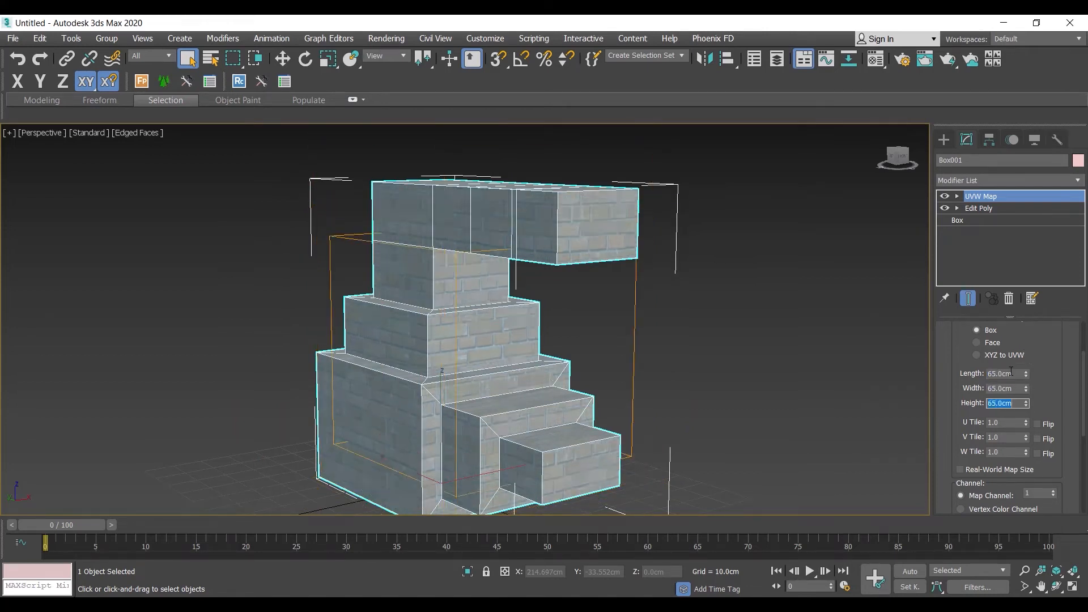
# - View the material's full brick bitmap image and arrange it beside the model to compare brick proportions
pyautogui.keyDown('alt'); pyautogui.moveTo(366, 403); pyautogui.dragTo(507, 295, button='middle'); pyautogui.keyUp('alt')
pyautogui.keyDown('alt'); pyautogui.moveTo(508, 295); pyautogui.dragTo(483, 390, button='middle'); pyautogui.keyUp('alt')
pyautogui.scroll(5, 421, 315)
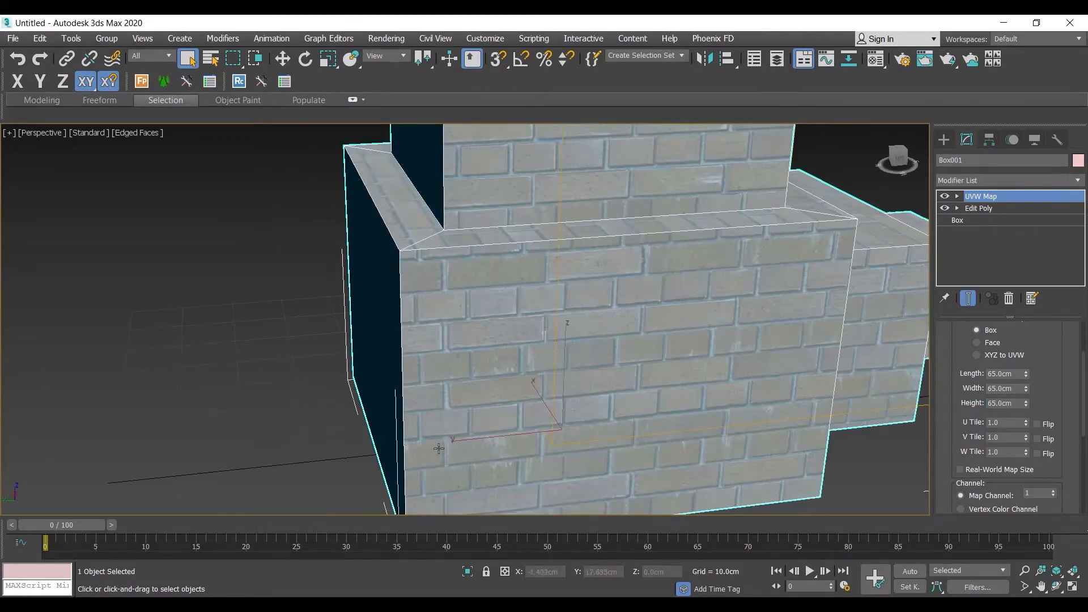
pyautogui.press('m')
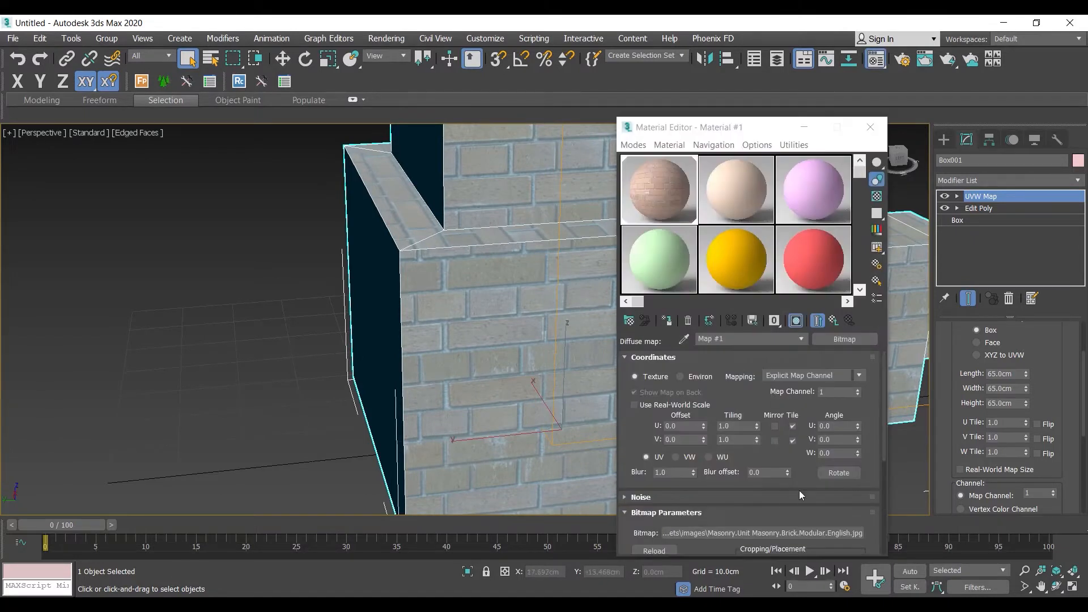
pyautogui.scroll(-3, 799, 495)
pyautogui.click(830, 472)
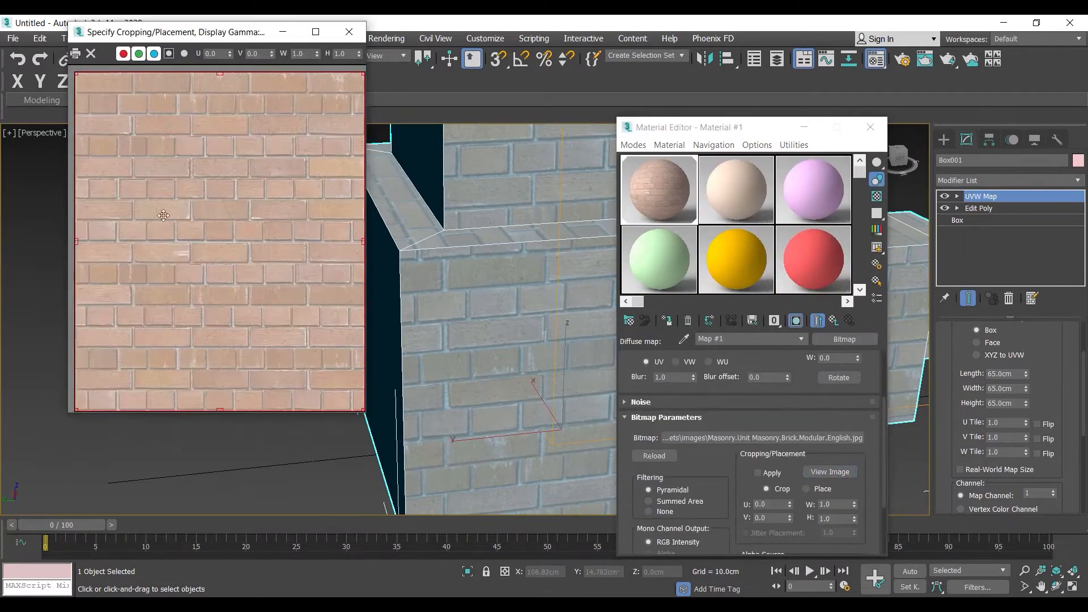
pyautogui.moveTo(709, 129); pyautogui.dragTo(393, 331)
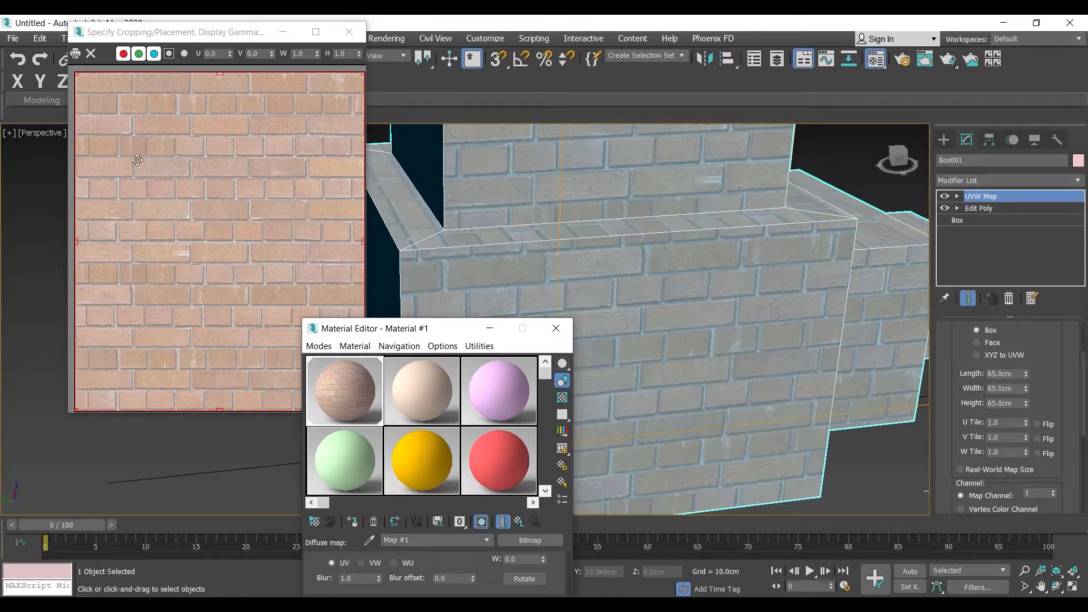
pyautogui.moveTo(150, 37); pyautogui.dragTo(119, 95)
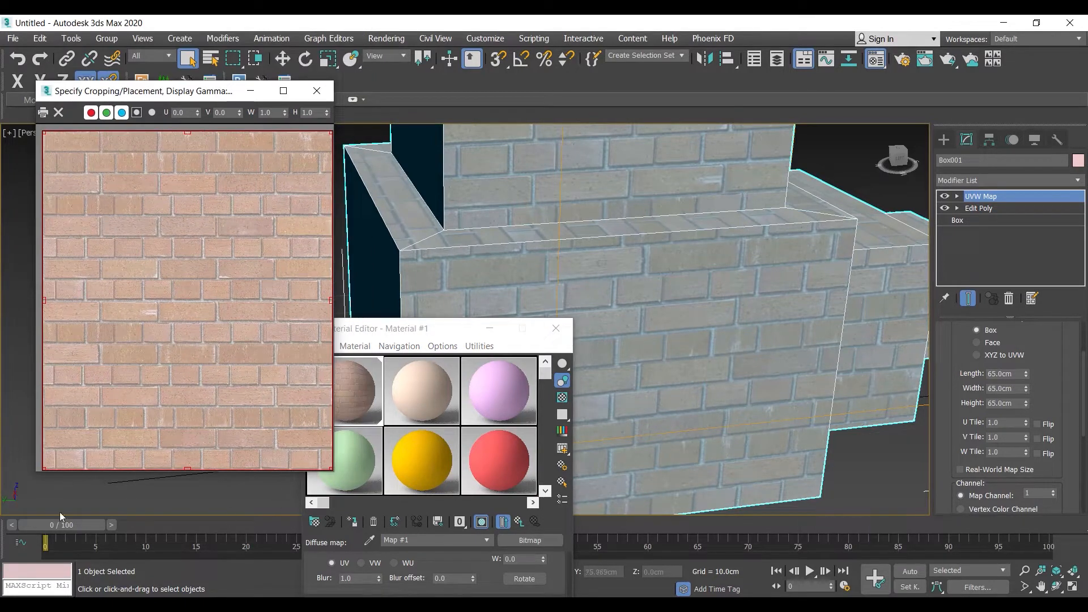
# - Adjust the box mapping's height to match the brick image's proportions, setting it to 75 cm
pyautogui.moveTo(1026, 403); pyautogui.dragTo(1027, 388)
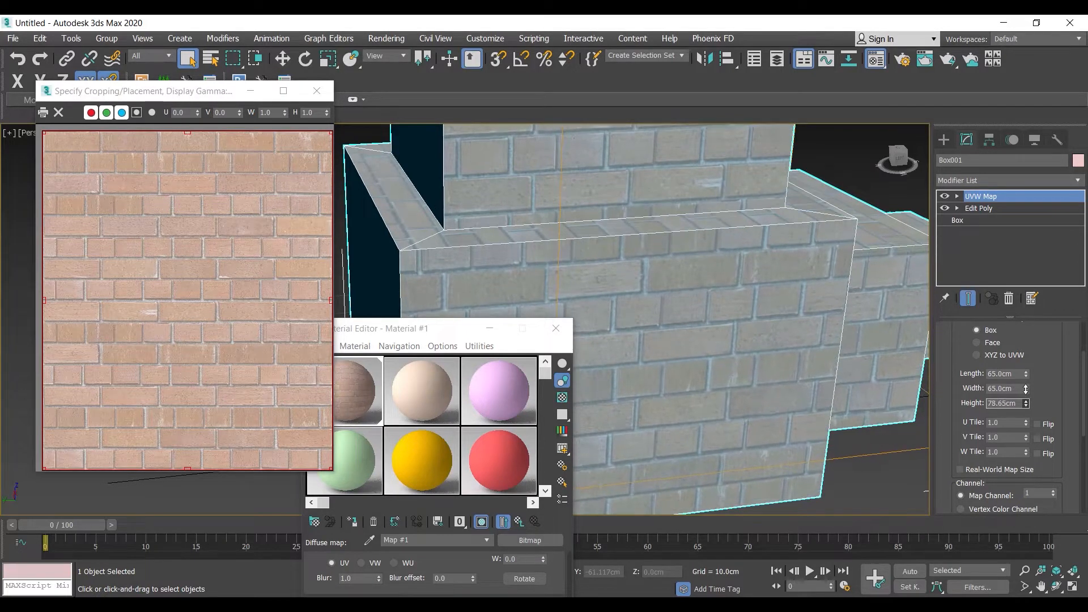
pyautogui.doubleClick(1018, 404)
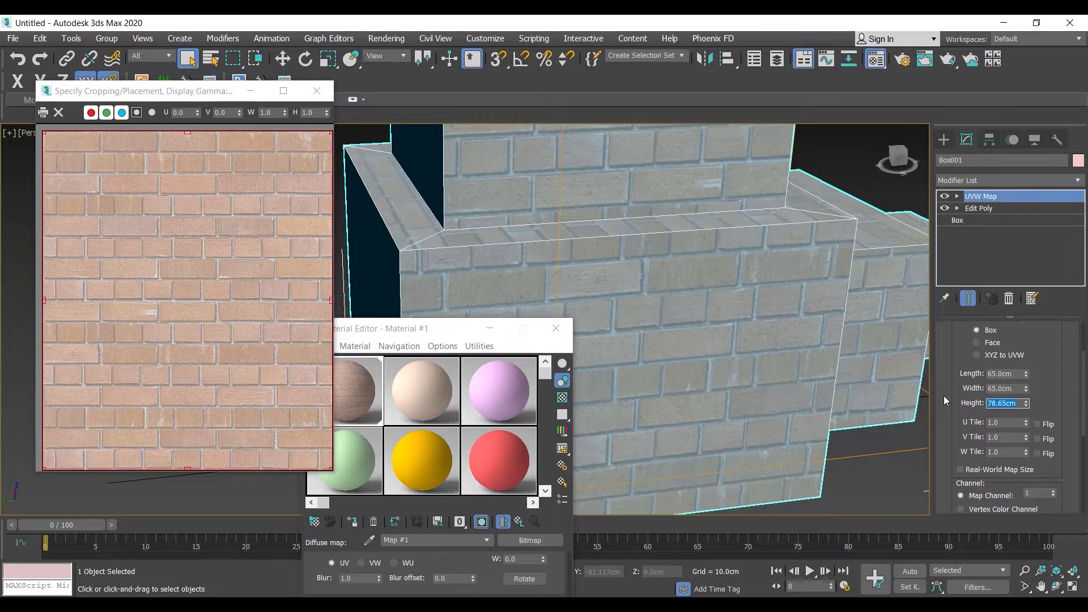
pyautogui.write('5')
pyautogui.press('Return')
pyautogui.write('\\5')
pyautogui.press('Return')
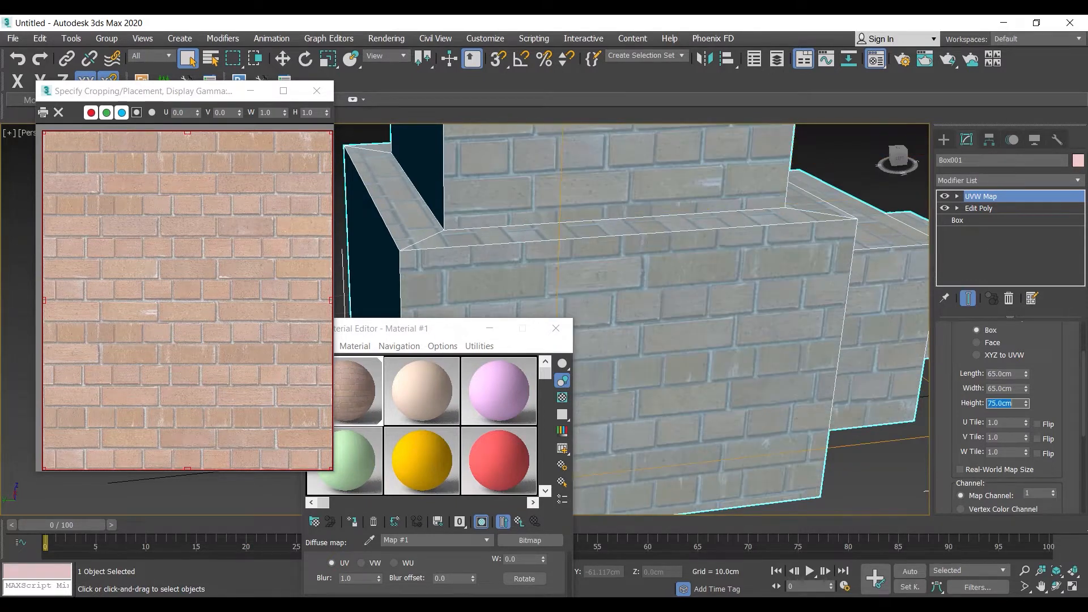
pyautogui.scroll(-4, 711, 267)
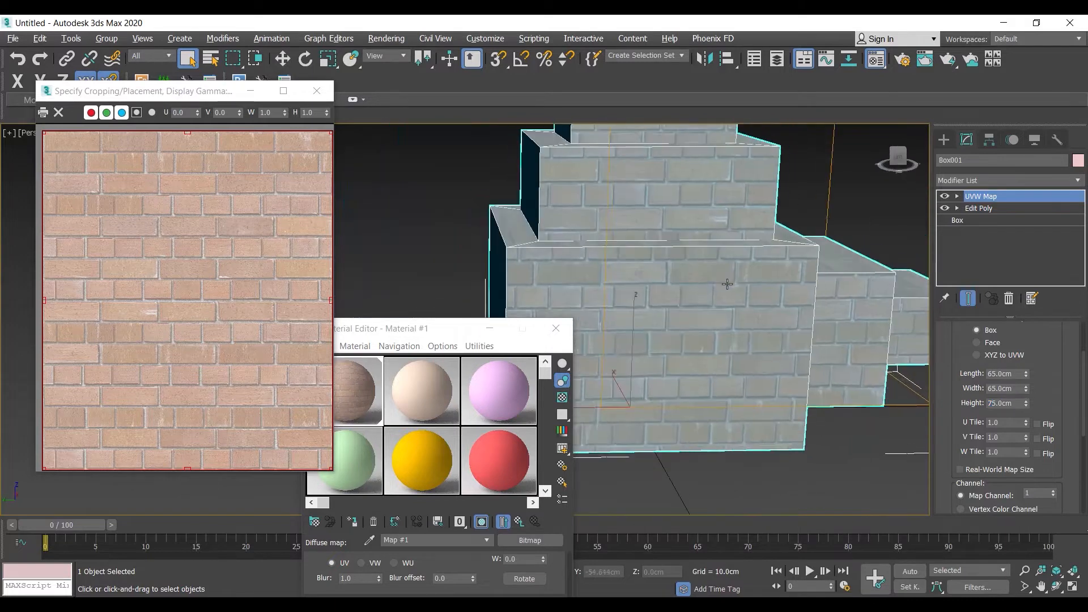
# - Close the brick image preview, move the Material Editor away from the model and check the adjusted mapping
pyautogui.click(318, 90)
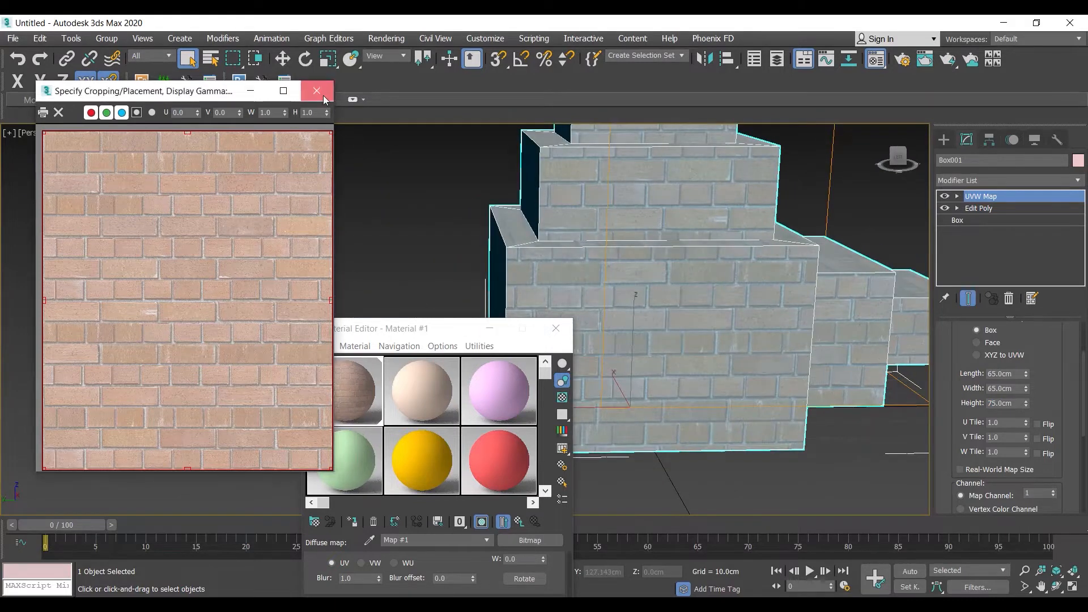
pyautogui.moveTo(462, 334); pyautogui.dragTo(263, 200)
pyautogui.keyDown('alt'); pyautogui.moveTo(618, 333); pyautogui.dragTo(573, 354, button='middle'); pyautogui.keyUp('alt')
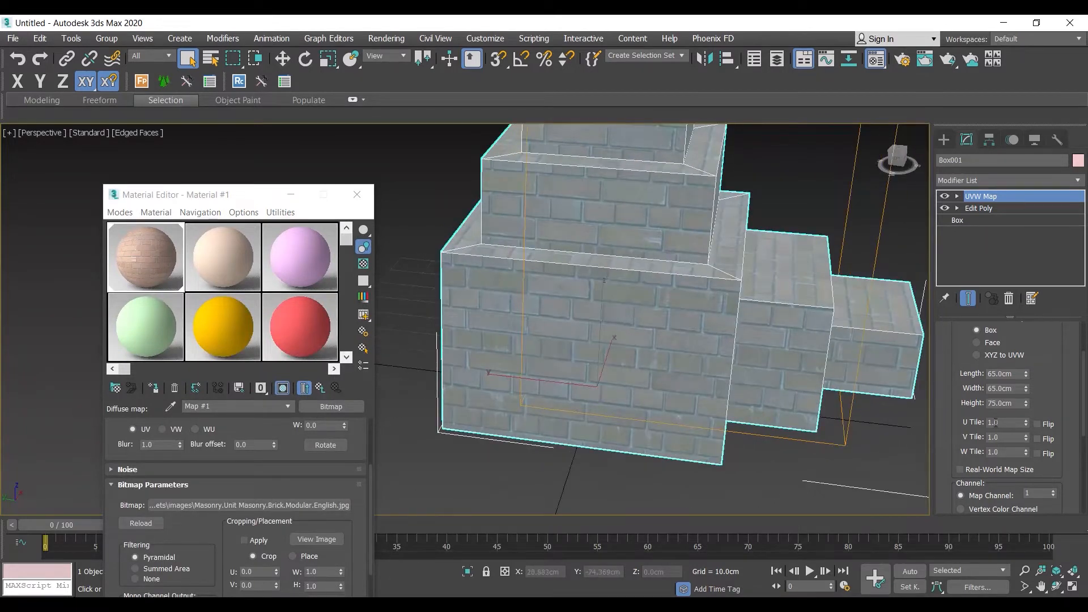
pyautogui.scroll(-5, 664, 440)
pyautogui.moveTo(698, 387); pyautogui.dragTo(656, 410, button='middle')
# - Create a second box beside the stepped model, about 83.5 cm long, 74.1 cm wide and 87.3 cm high
pyautogui.click(944, 140)
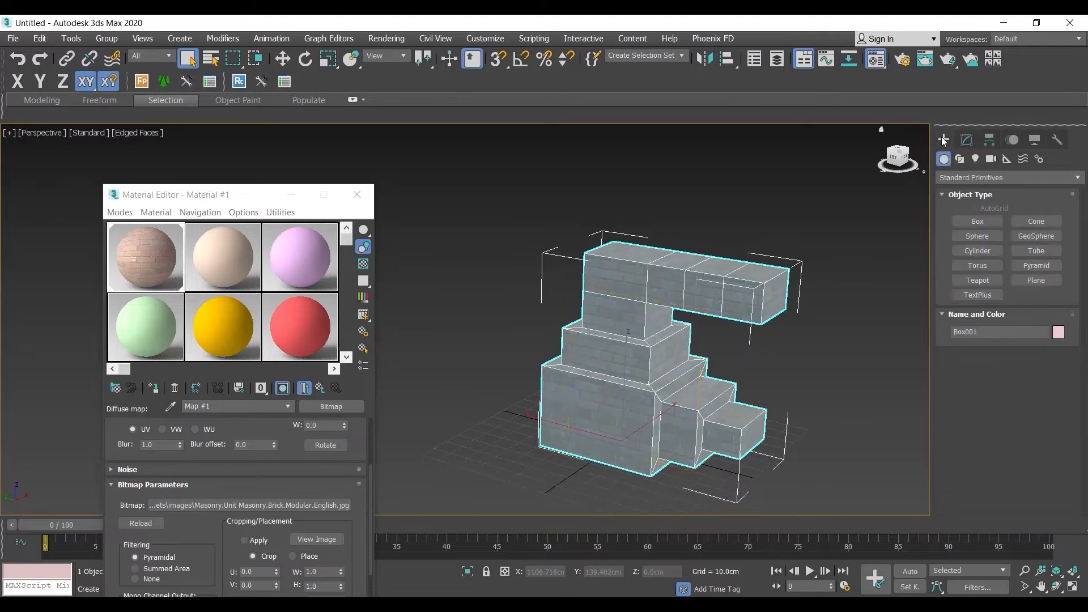
pyautogui.click(976, 220)
pyautogui.scroll(-3, 802, 363)
pyautogui.moveTo(804, 394); pyautogui.dragTo(684, 393, button='middle')
pyautogui.moveTo(672, 370); pyautogui.dragTo(737, 422)
pyautogui.keyDown('alt'); pyautogui.moveTo(724, 315); pyautogui.dragTo(710, 356, button='middle'); pyautogui.keyUp('alt')
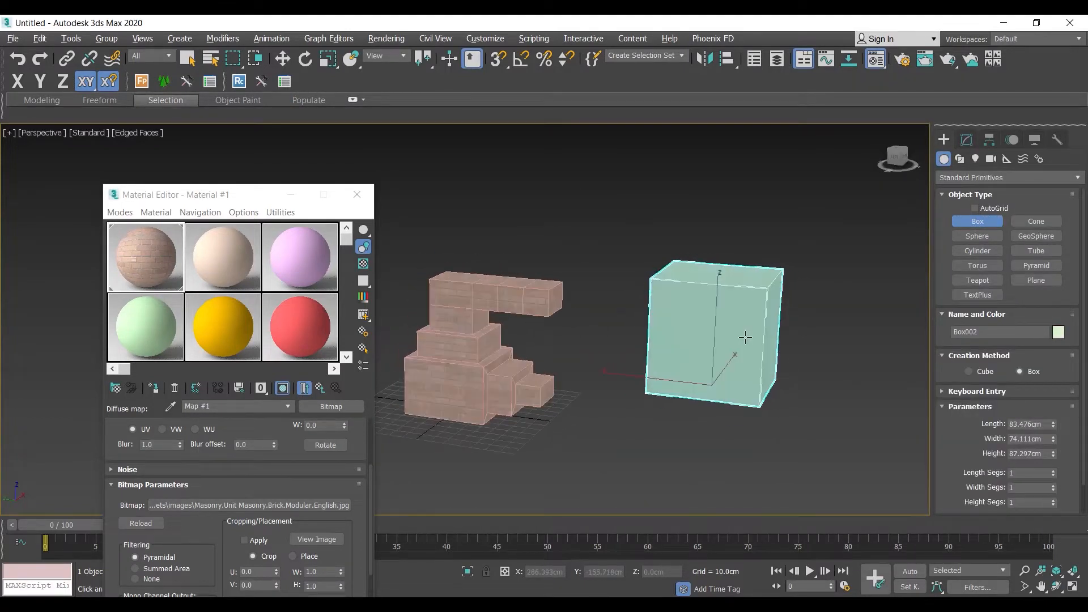
# - Scale the new box up in height and width into a large wall slab, and deselect it
pyautogui.press('r')
pyautogui.moveTo(716, 323); pyautogui.dragTo(729, 273)
pyautogui.moveTo(825, 399); pyautogui.dragTo(884, 407)
pyautogui.moveTo(811, 395); pyautogui.dragTo(771, 373, button='middle')
pyautogui.click(798, 435)
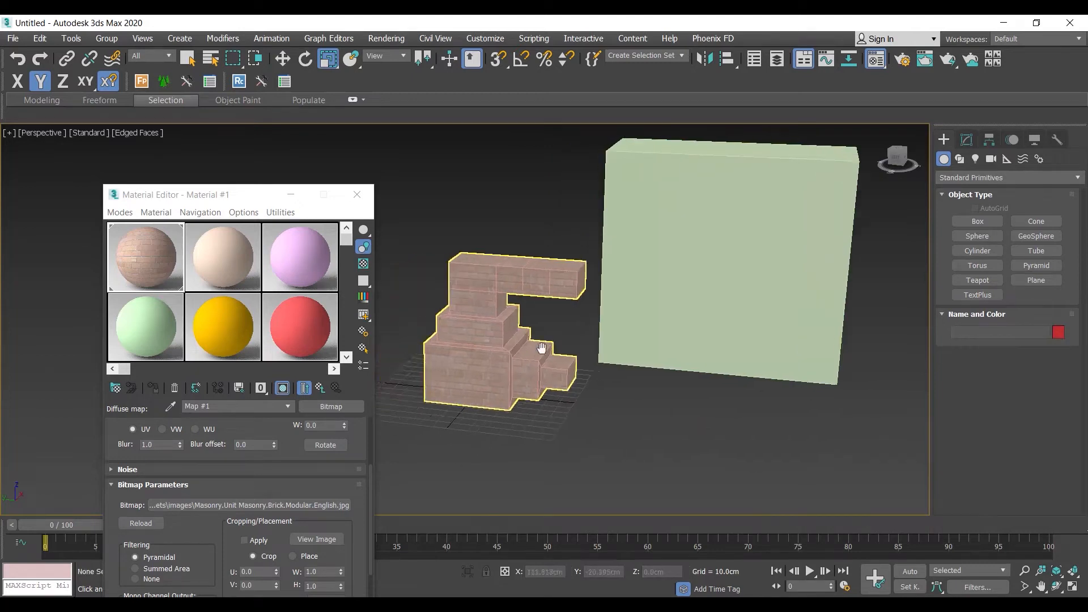
# - Assign the brick material to the wall slab and compare its brick size with the stepped model's
pyautogui.scroll(3, 542, 278)
pyautogui.moveTo(136, 263); pyautogui.dragTo(686, 288)
pyautogui.scroll(2, 685, 287)
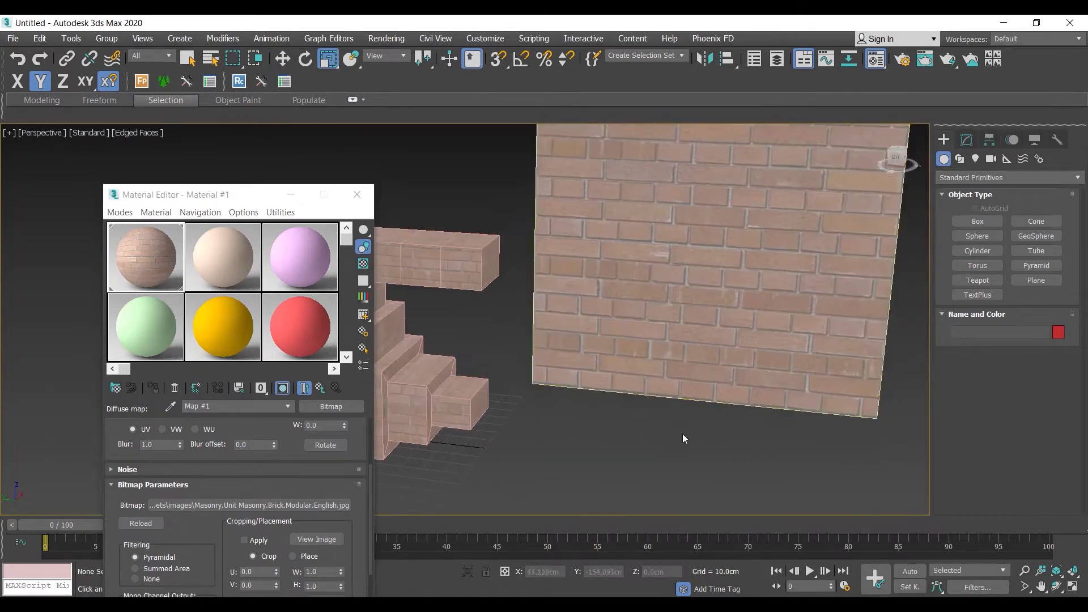
pyautogui.scroll(-4, 690, 399)
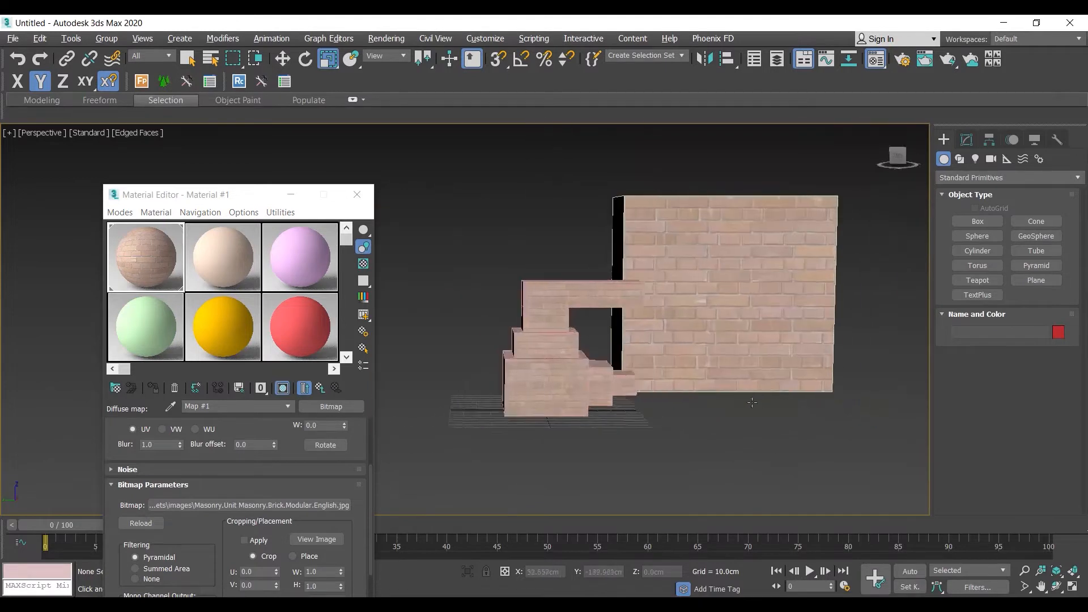
pyautogui.scroll(6, 780, 289)
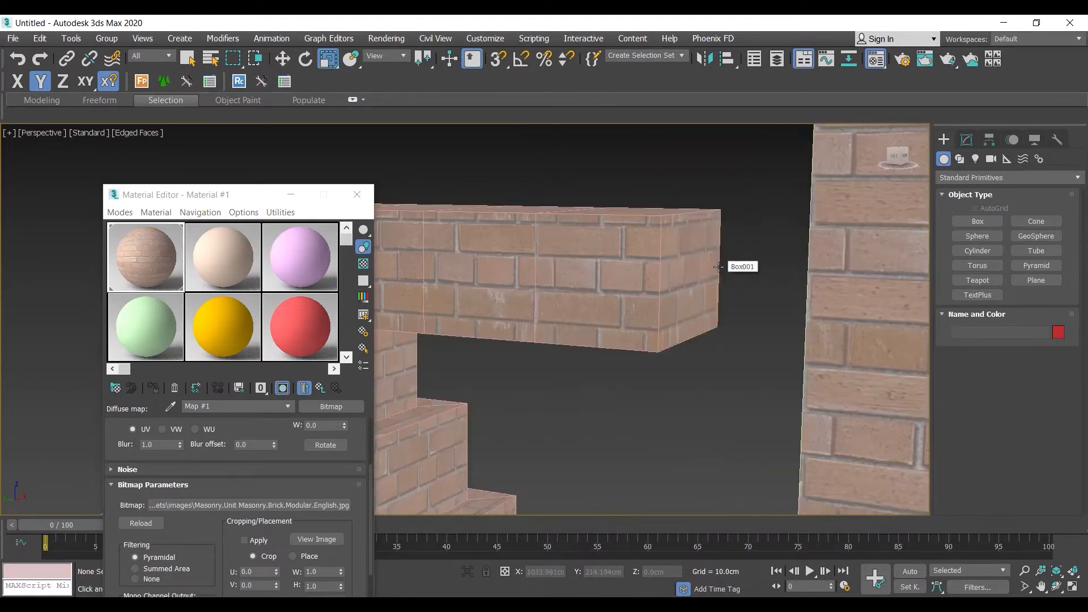
# - Set the stepped model's UVW Map length, width and height to 40 cm each
pyautogui.scroll(-4, 601, 284)
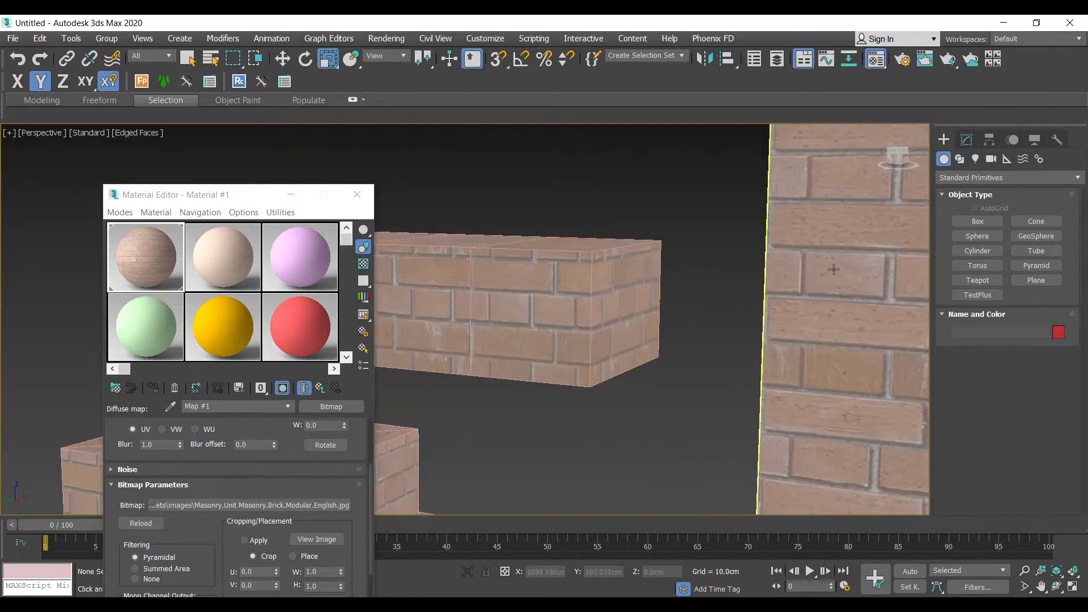
pyautogui.scroll(-2, 830, 275)
pyautogui.click(677, 296)
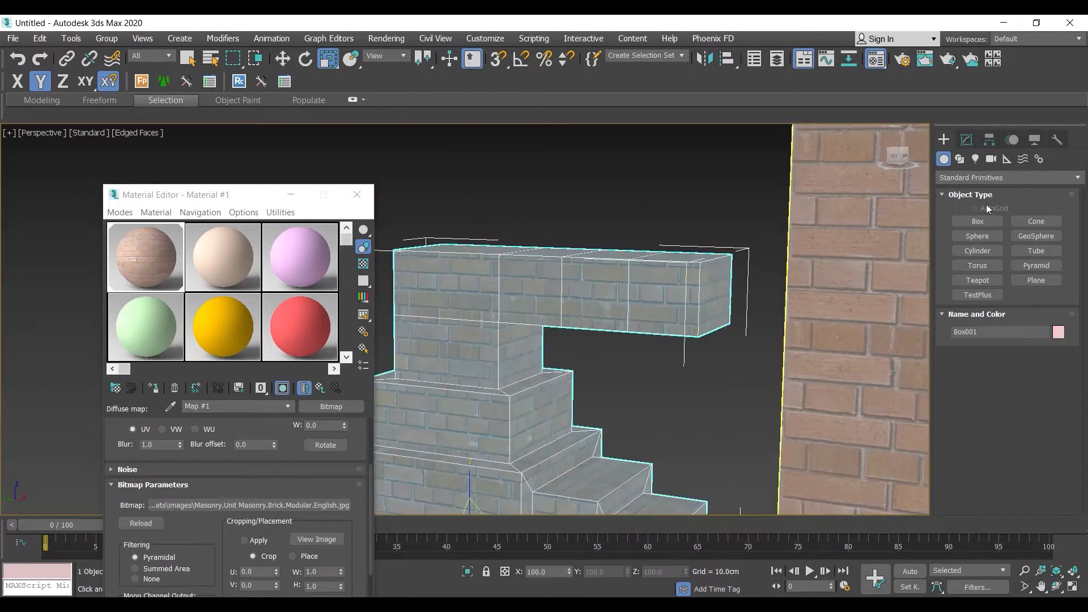
pyautogui.click(970, 142)
pyautogui.click(998, 374)
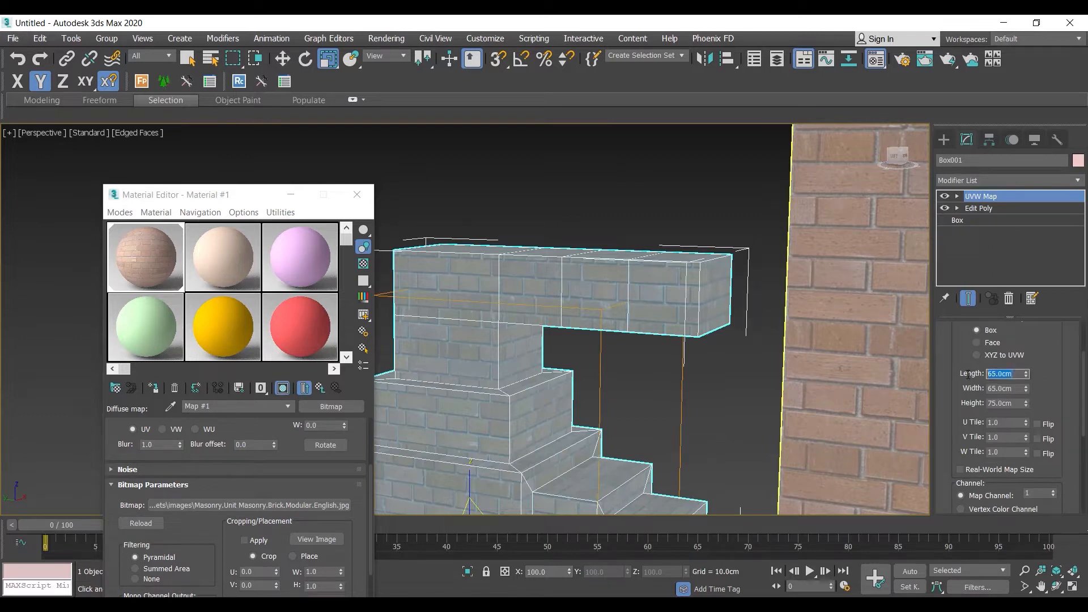
pyautogui.write('40')
pyautogui.press('Tab')
pyautogui.write('40')
pyautogui.press('Tab')
pyautogui.write('40')
pyautogui.press('Tab')
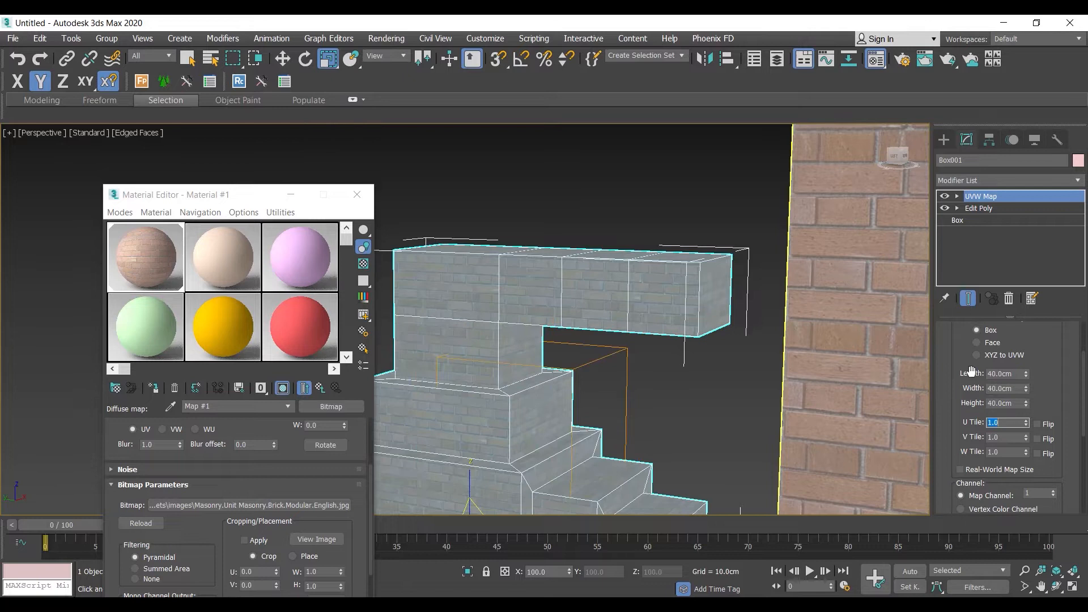
# - Deselect the stepped model and turn off the Edged Faces display in the perspective view
pyautogui.click(674, 214)
pyautogui.keyDown('alt'); pyautogui.moveTo(729, 311); pyautogui.dragTo(689, 314, button='middle'); pyautogui.keyUp('alt')
pyautogui.scroll(-4, 690, 315)
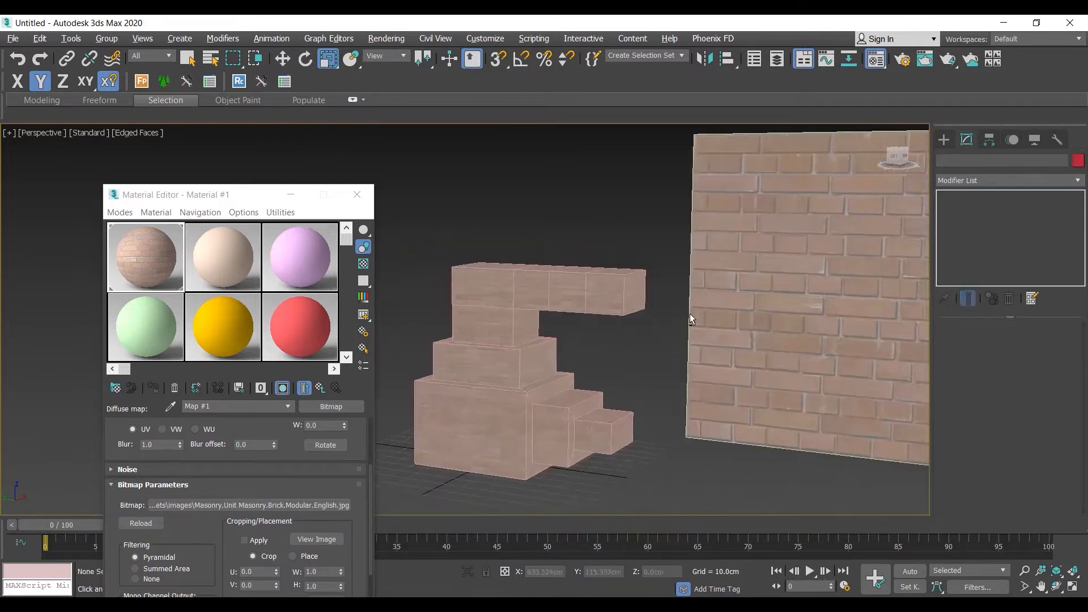
pyautogui.press('F4')
# - Compare the brick size on the stepped model with the brick size on the wall slab
pyautogui.scroll(6, 670, 307)
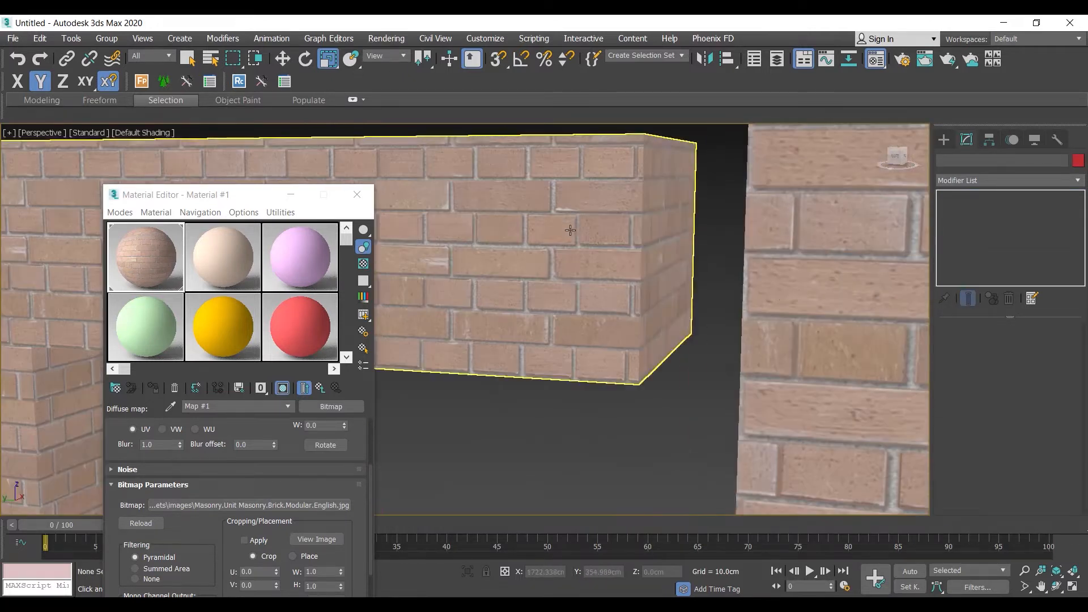
pyautogui.scroll(-7, 572, 311)
pyautogui.scroll(2, 743, 297)
pyautogui.scroll(-3, 737, 301)
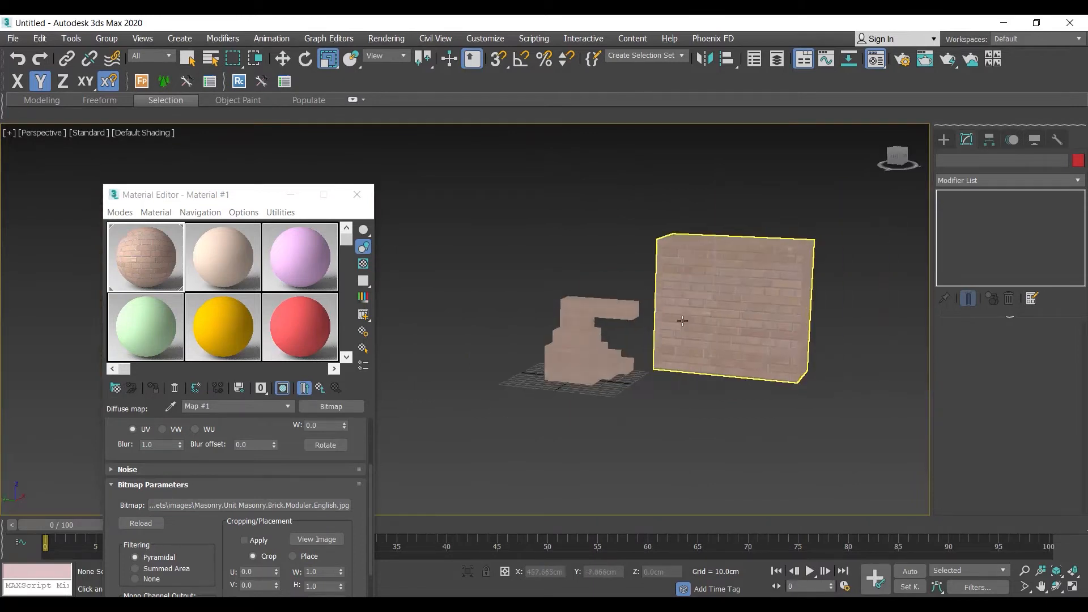
pyautogui.scroll(6, 652, 326)
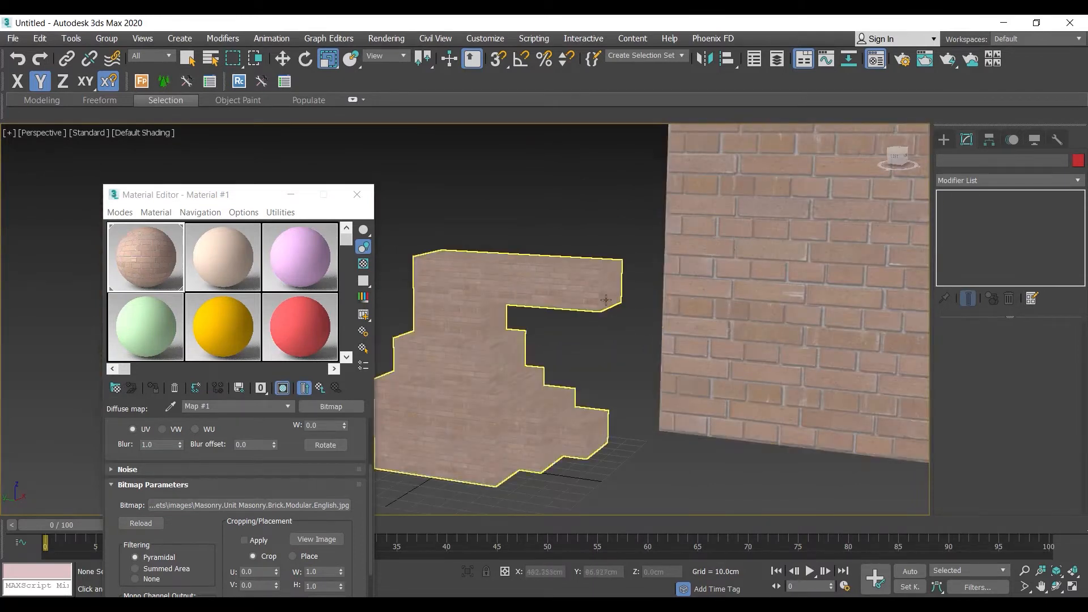
pyautogui.scroll(5, 567, 283)
pyautogui.scroll(-3, 598, 295)
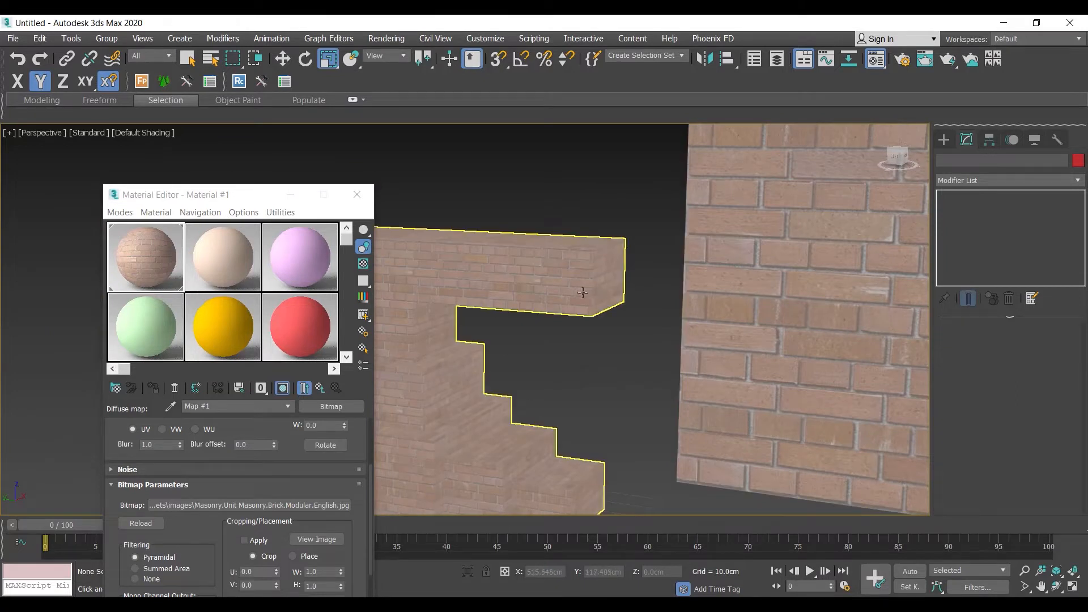
pyautogui.scroll(-4, 580, 292)
pyautogui.keyDown('alt'); pyautogui.moveTo(579, 294); pyautogui.dragTo(568, 299, button='middle'); pyautogui.keyUp('alt')
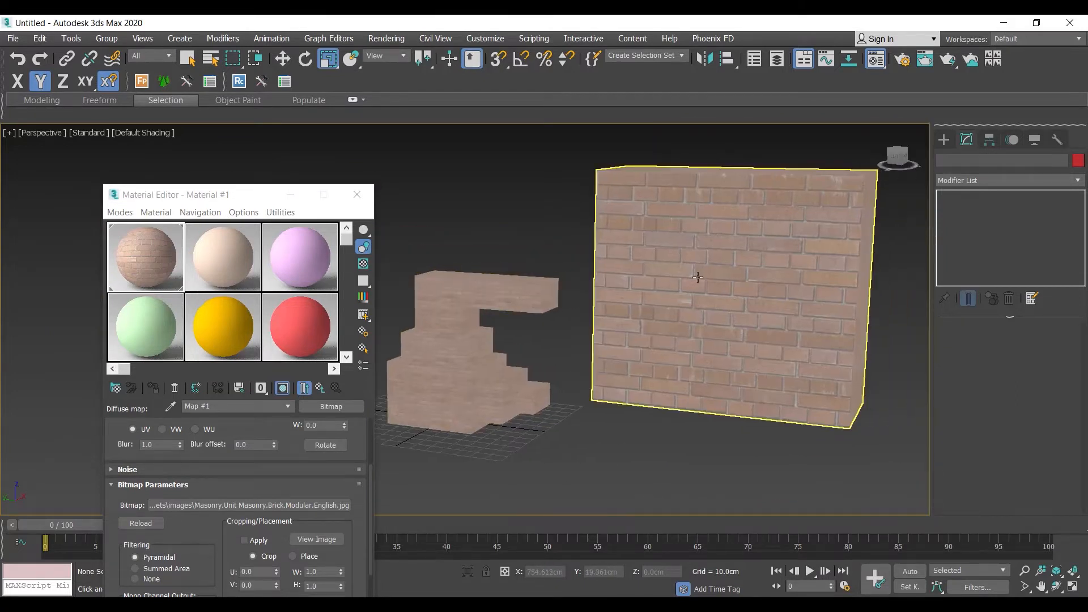
# - Add a UVW Map modifier to the wall slab and set its mapping to Box
pyautogui.click(696, 276)
pyautogui.click(964, 178)
pyautogui.press('u')
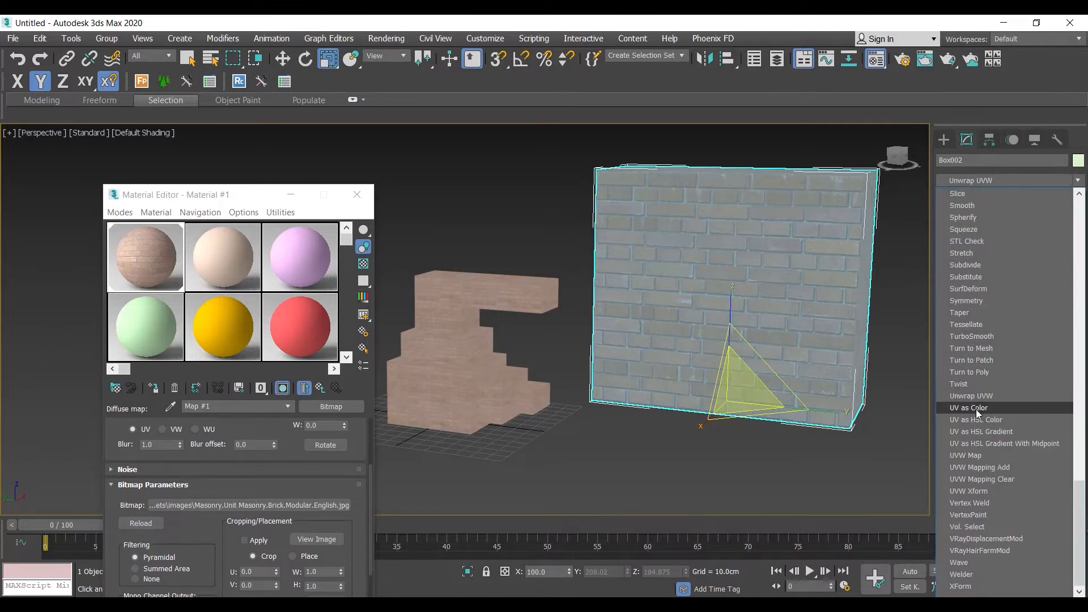
pyautogui.click(979, 456)
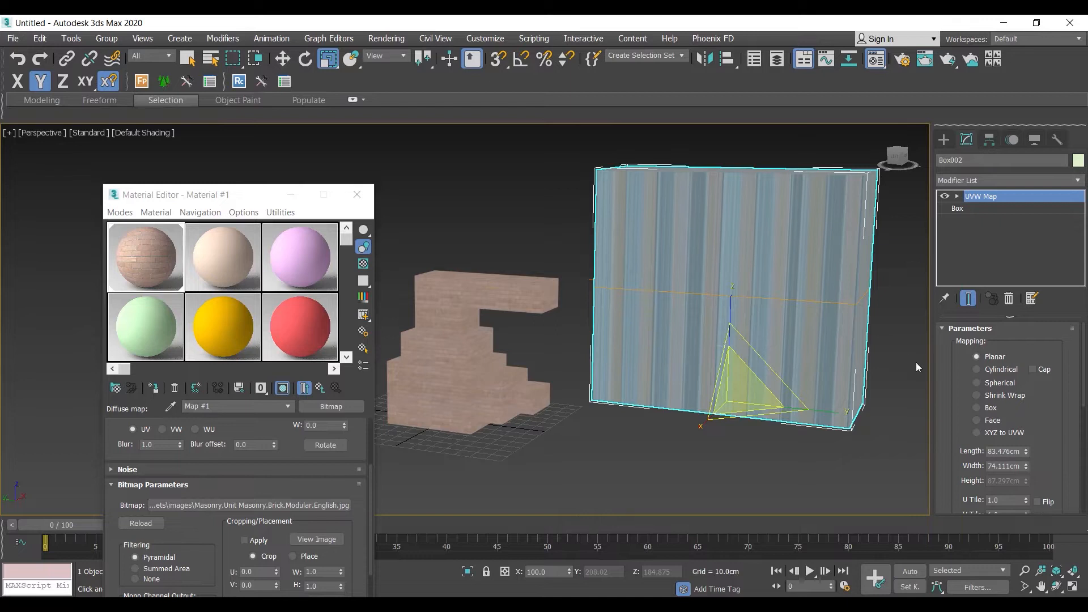
pyautogui.click(988, 409)
pyautogui.moveTo(587, 408); pyautogui.dragTo(602, 369, button='middle')
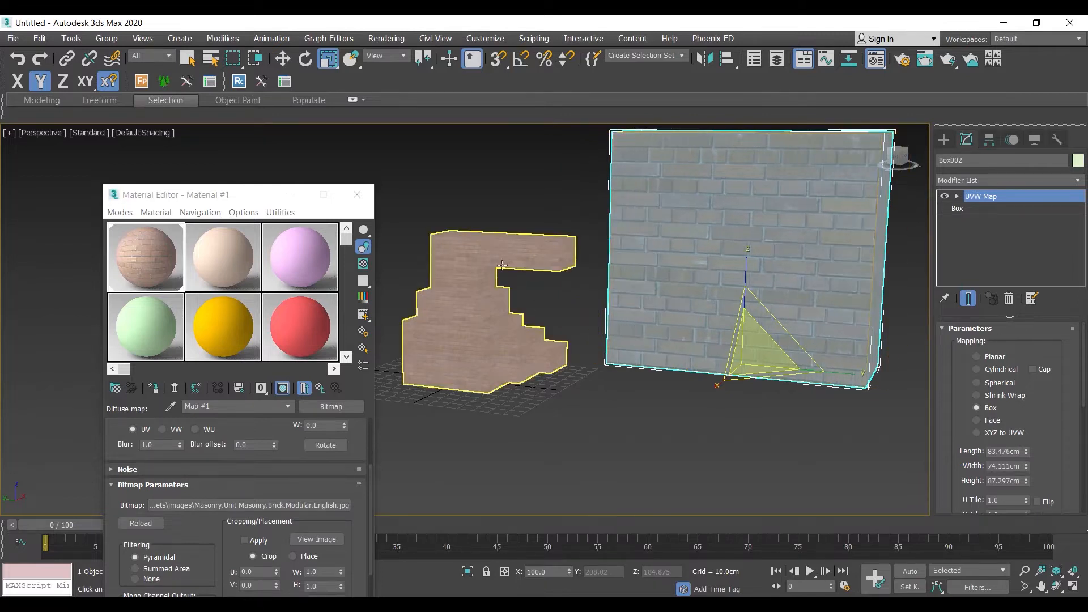
# - Set the wall slab's UVW Map length, width and height to 40 cm each, matching the stepped model, and deselect it
pyautogui.moveTo(499, 301); pyautogui.dragTo(573, 309, button='middle')
pyautogui.scroll(3, 573, 309)
pyautogui.click(534, 295)
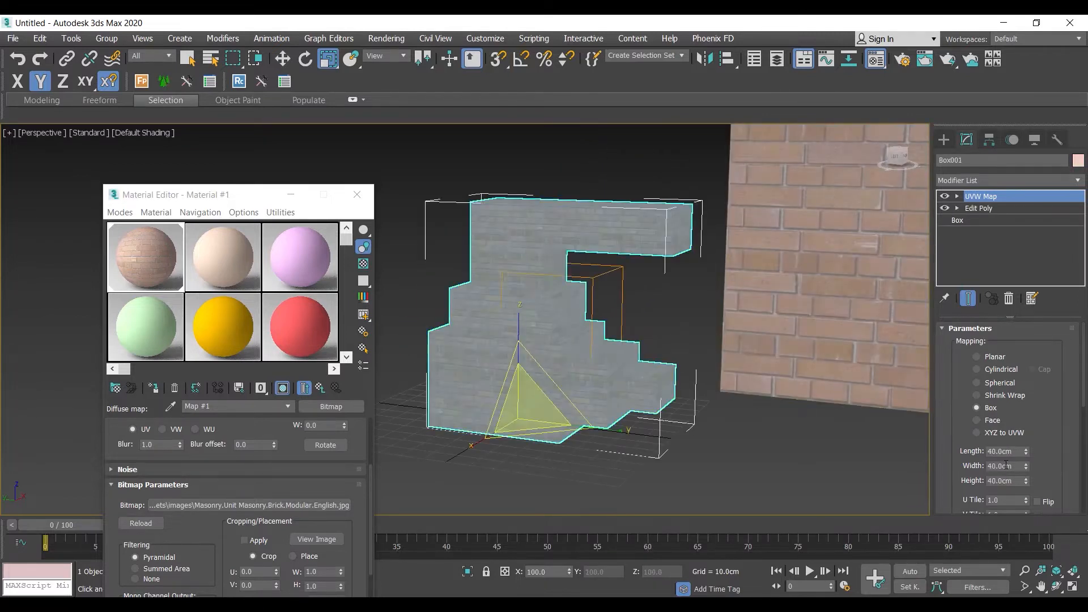
pyautogui.click(808, 351)
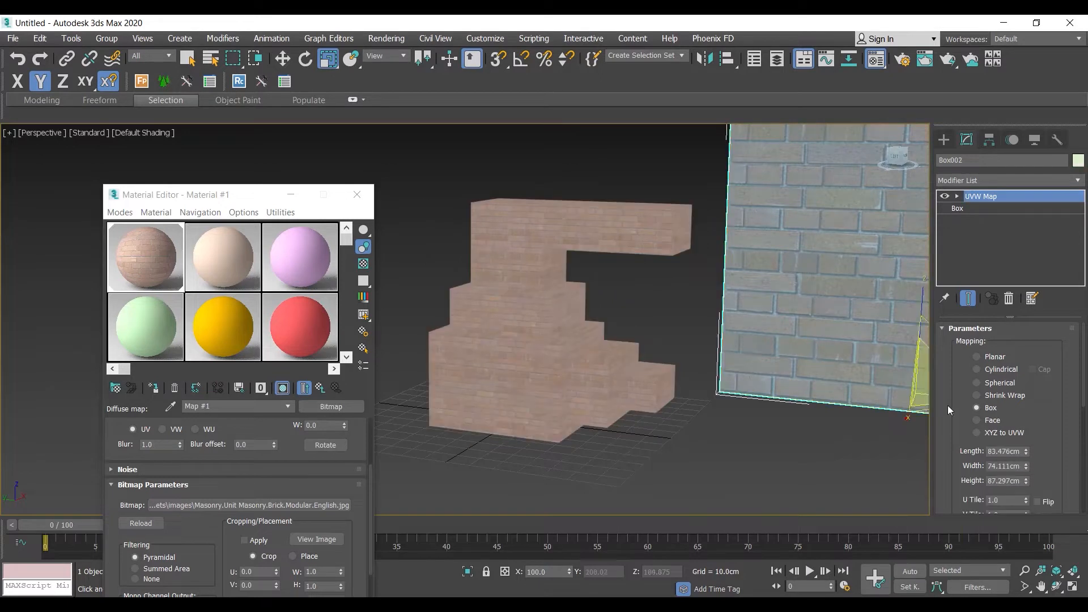
pyautogui.doubleClick(1014, 452)
pyautogui.write('40')
pyautogui.press('Tab')
pyautogui.write('40')
pyautogui.press('Tab')
pyautogui.write('40')
pyautogui.press('Return')
pyautogui.moveTo(832, 444); pyautogui.dragTo(715, 458, button='middle')
pyautogui.click(715, 458)
pyautogui.scroll(-3, 715, 457)
# - Enlarge the wall slab's UVW Map size to 82.4 cm length, 100.8 cm width and 124.4 cm height
pyautogui.click(778, 381)
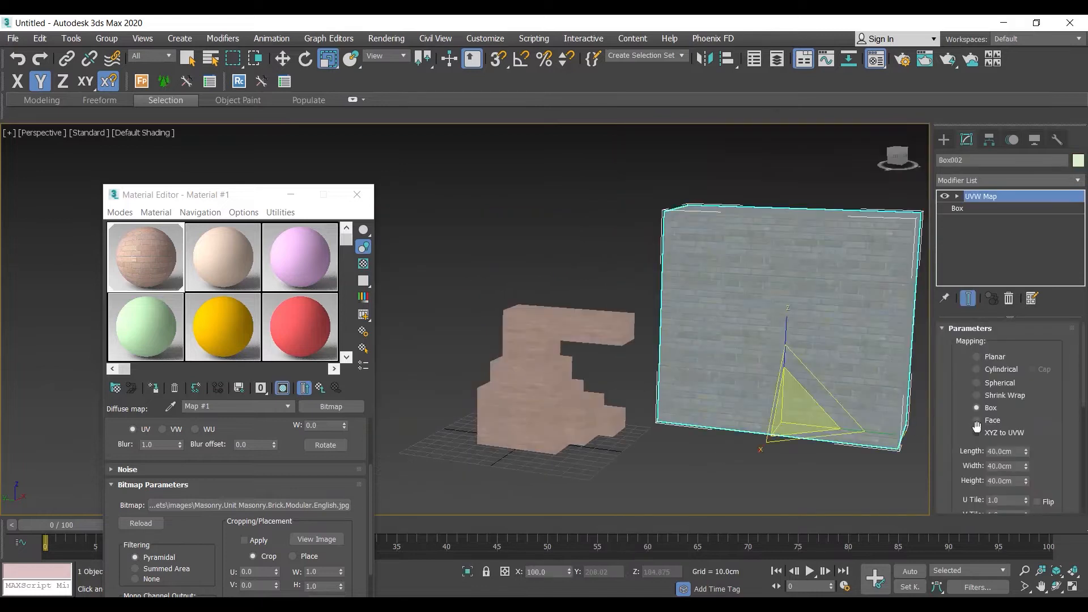
pyautogui.moveTo(1026, 453)
pyautogui.mouseDown()
pyautogui.moveTo(1026, 442)
pyautogui.moveTo(1027, 468)
pyautogui.mouseUp()
pyautogui.scroll(3, 656, 379)
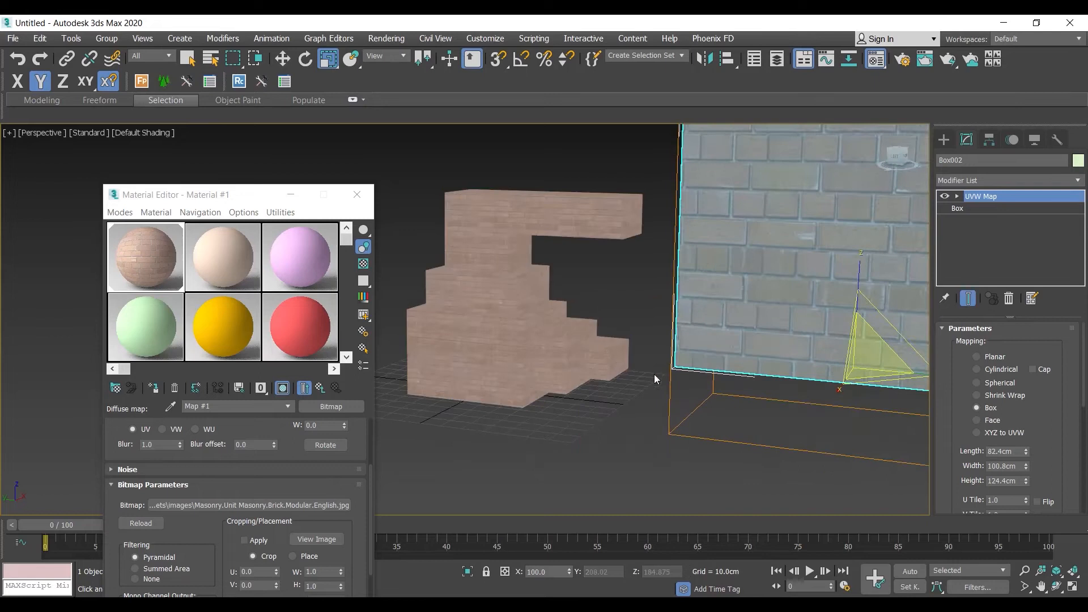
# - Acquire the stepped model's UVW mapping for the wall slab with Acquire Relative, and deselect the slab
pyautogui.scroll(-10, 1003, 351)
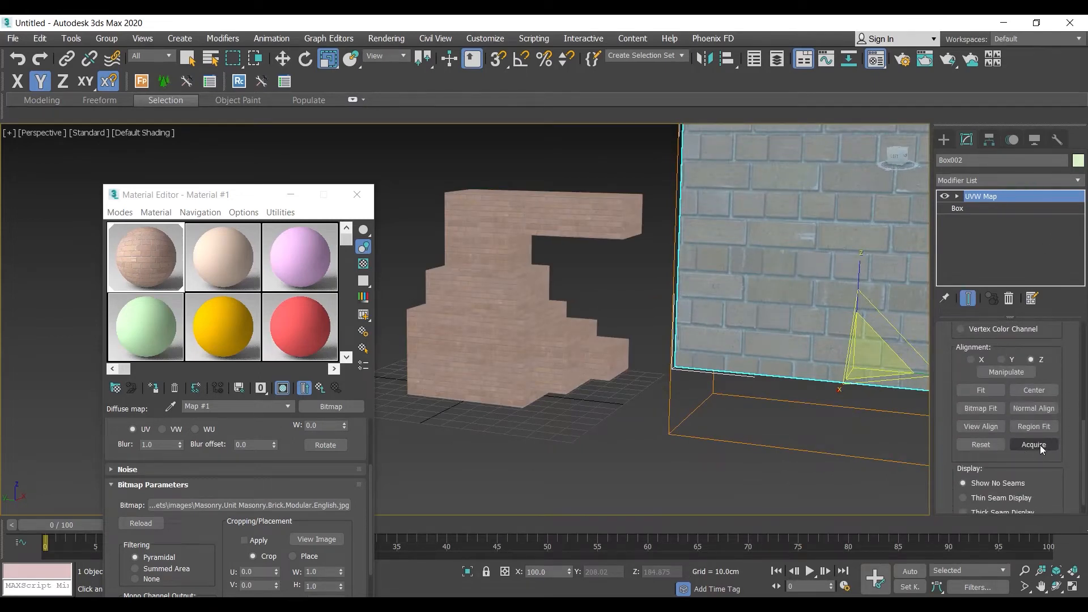
pyautogui.click(1032, 444)
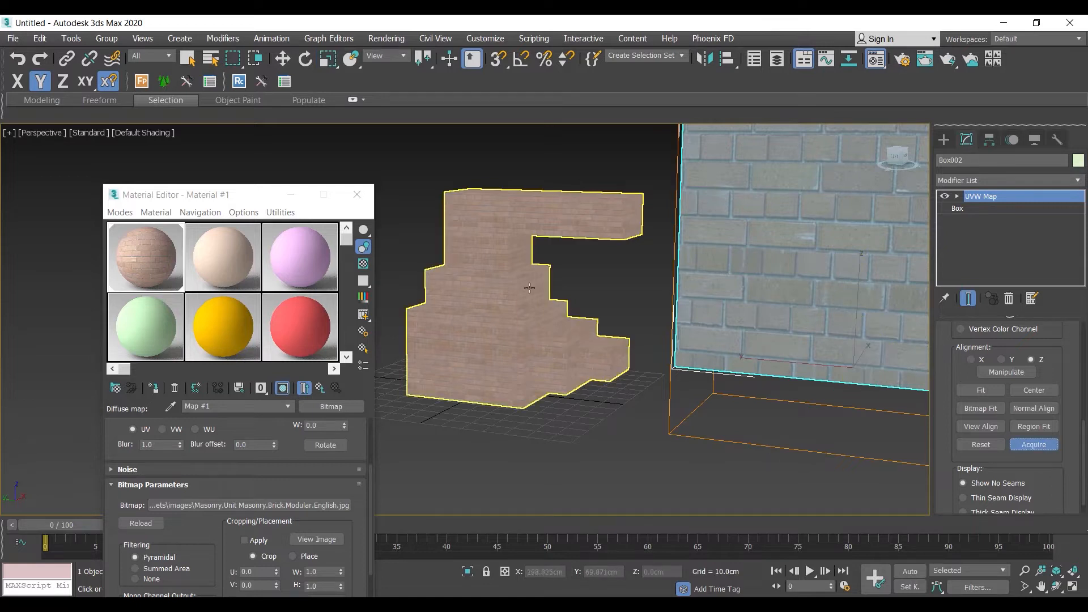
pyautogui.click(516, 276)
pyautogui.moveTo(511, 276); pyautogui.dragTo(669, 396)
pyautogui.click(644, 429)
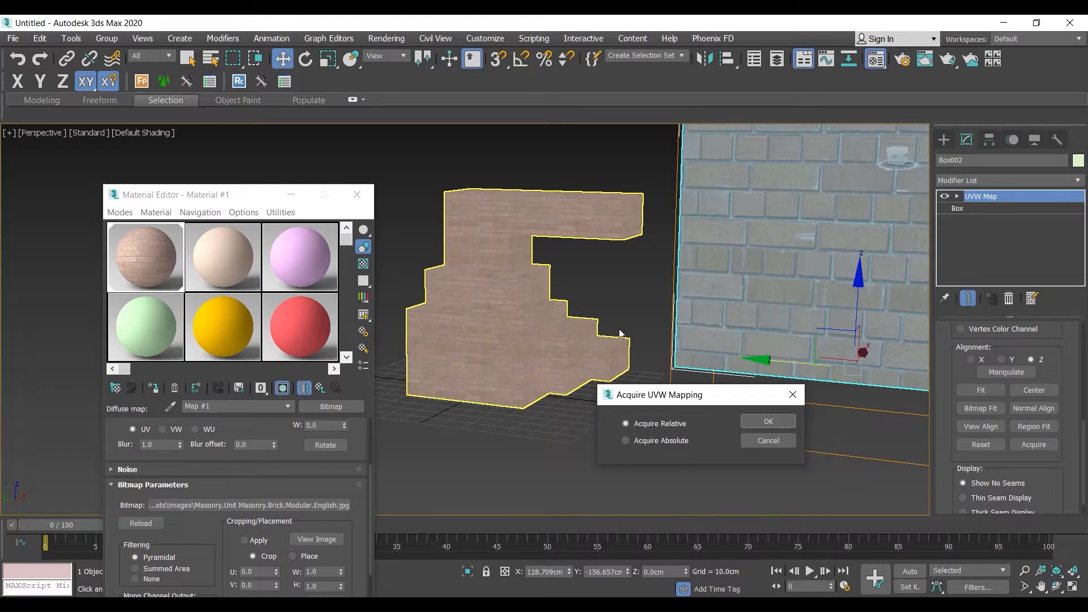
pyautogui.click(768, 422)
pyautogui.click(740, 438)
pyautogui.keyDown('alt'); pyautogui.moveTo(740, 438); pyautogui.dragTo(716, 384, button='middle'); pyautogui.keyUp('alt')
pyautogui.scroll(-5, 717, 384)
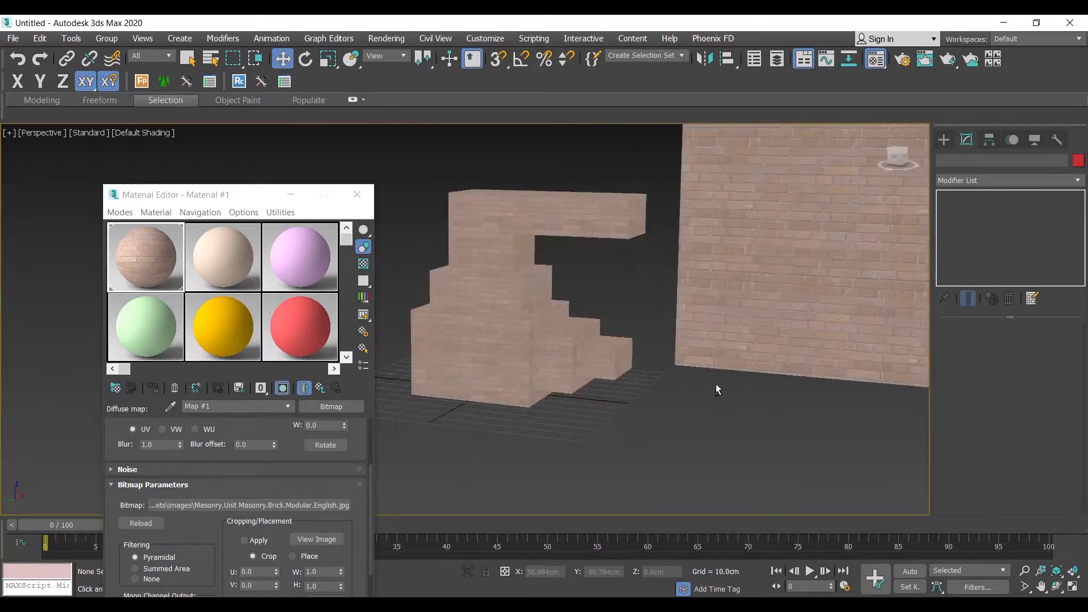
# - Clone the wall slab once as a Copy along the Y axis and snap the copy against the original's side
pyautogui.click(623, 369)
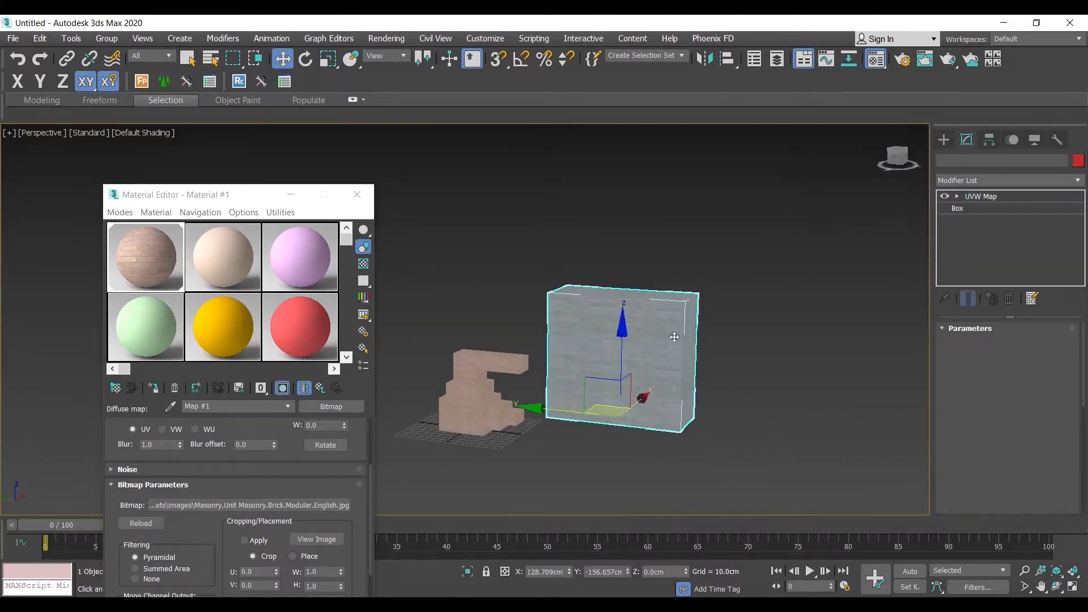
pyautogui.moveTo(568, 422); pyautogui.dragTo(730, 439)
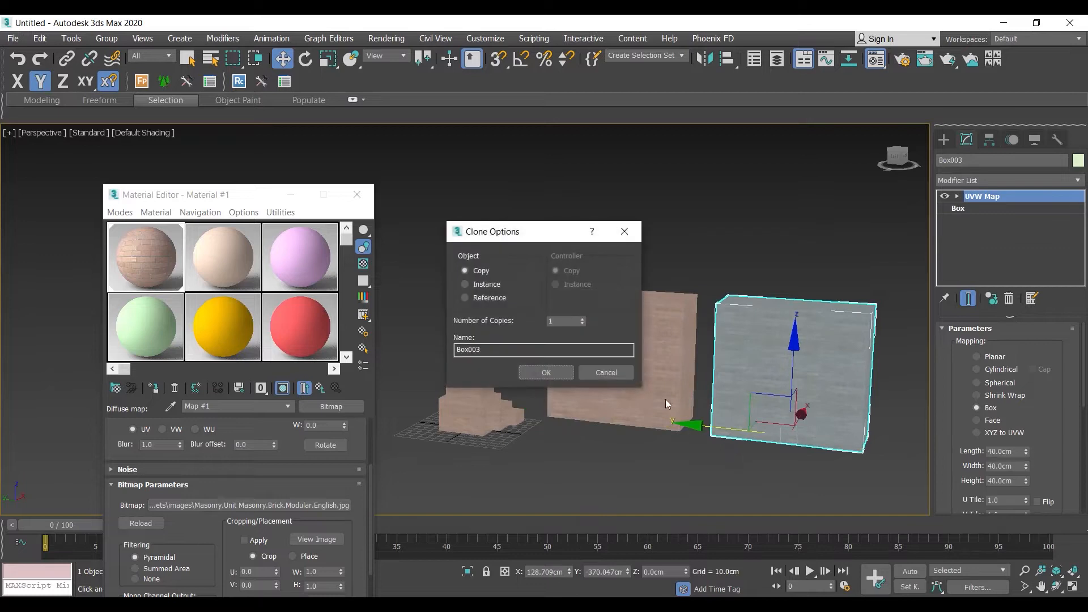
pyautogui.click(536, 372)
pyautogui.scroll(3, 697, 425)
pyautogui.press('s')
pyautogui.moveTo(721, 440); pyautogui.dragTo(675, 429)
pyautogui.scroll(-2, 787, 433)
# - Scale the copied slab down along Y and up along Z into a tall, narrow column
pyautogui.press('r')
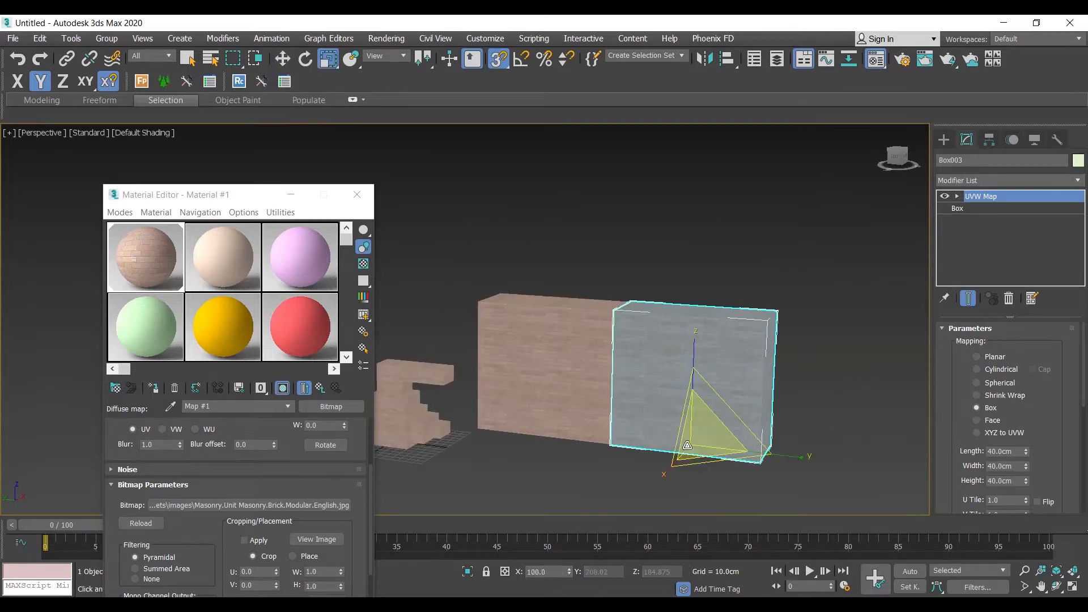
pyautogui.moveTo(794, 454); pyautogui.dragTo(709, 452)
pyautogui.moveTo(696, 348); pyautogui.dragTo(693, 303)
pyautogui.scroll(4, 660, 451)
# - Move the column along Y with snapping so that it touches the wall slab's end, and deselect it
pyautogui.press('w')
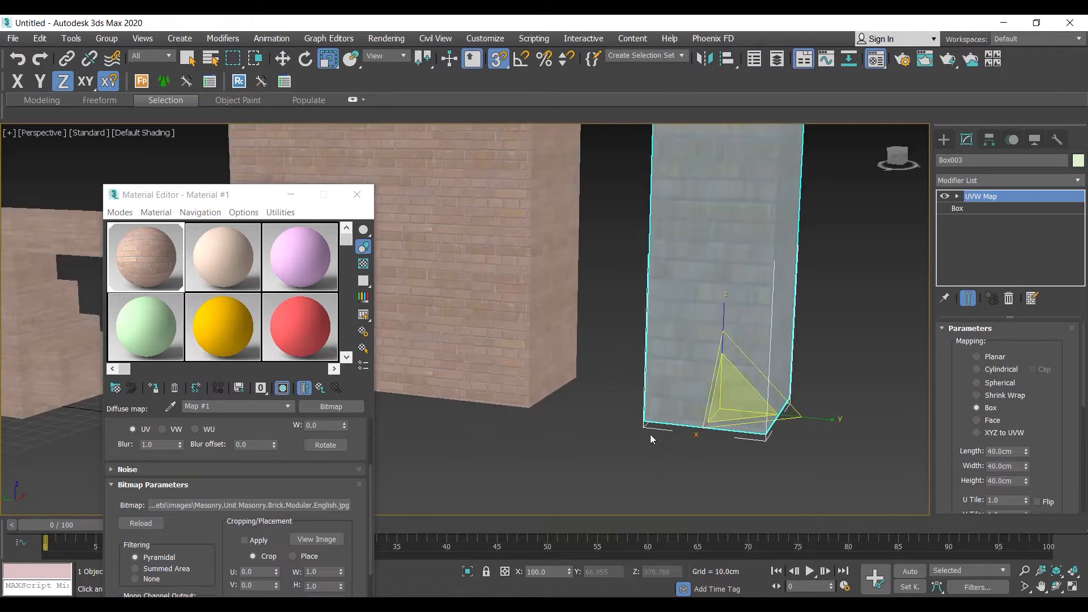
pyautogui.press('s')
pyautogui.press('s')
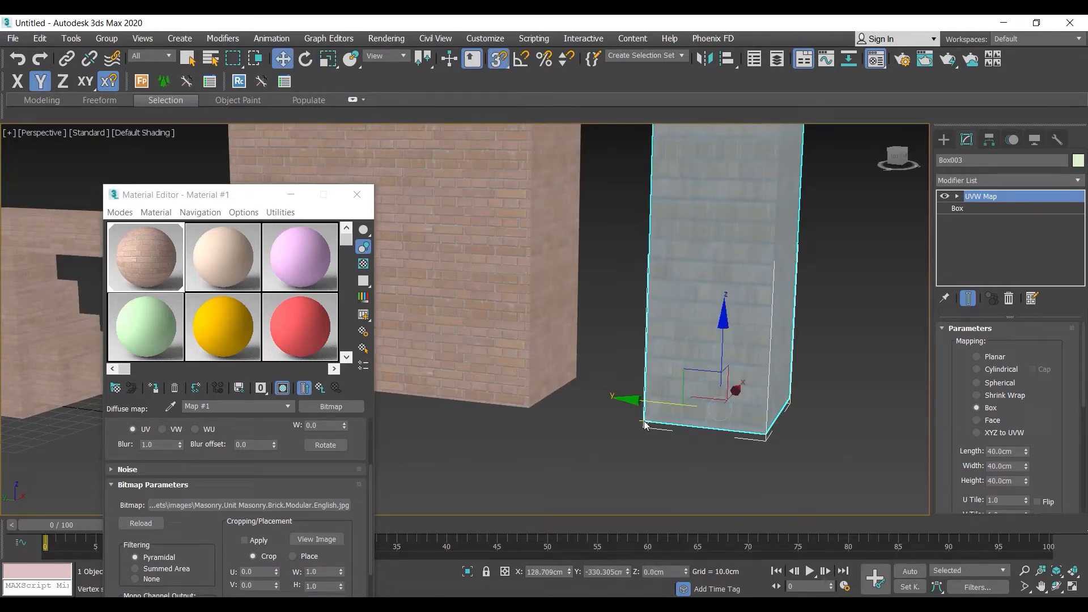
pyautogui.moveTo(647, 419); pyautogui.dragTo(530, 406)
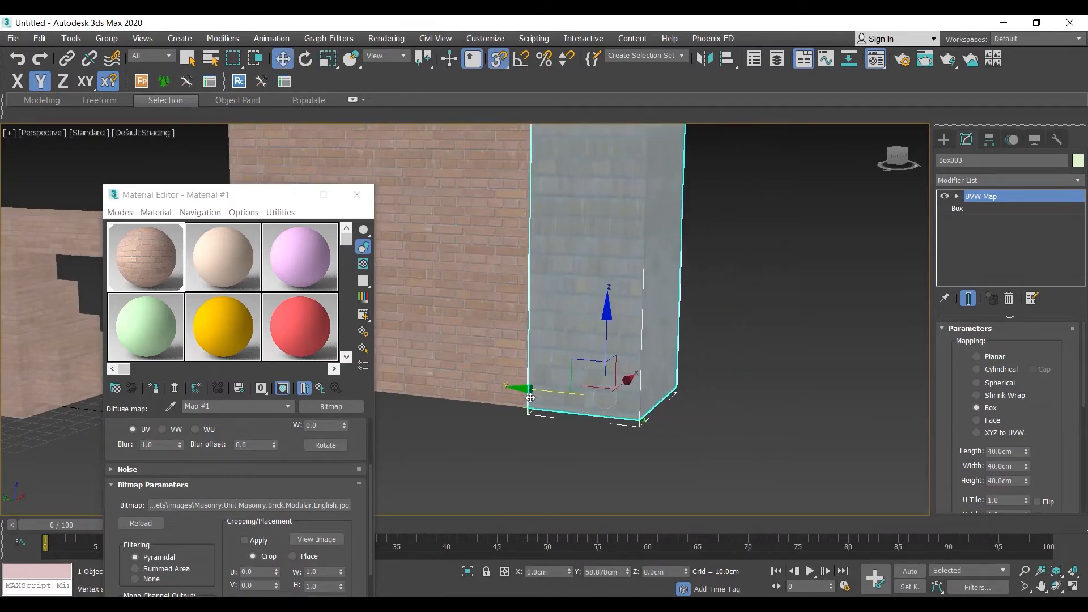
pyautogui.click(679, 377)
# - Try to match the column's bricks to the wall slab by acquiring the slab's UVW mapping with Acquire Relative
pyautogui.moveTo(674, 438); pyautogui.dragTo(649, 401, button='middle')
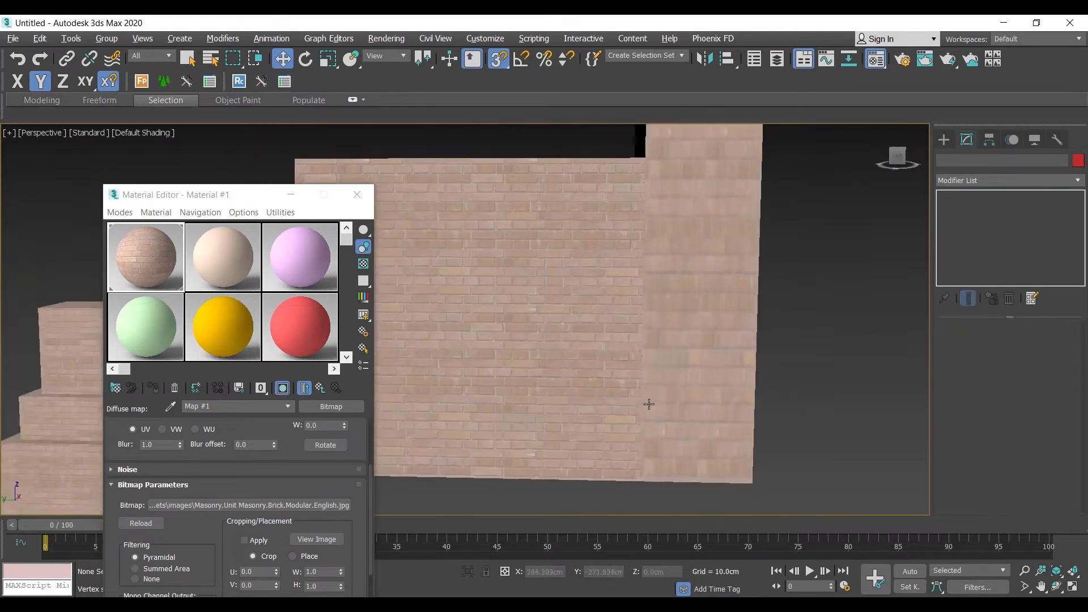
pyautogui.moveTo(760, 359); pyautogui.dragTo(840, 369, button='middle')
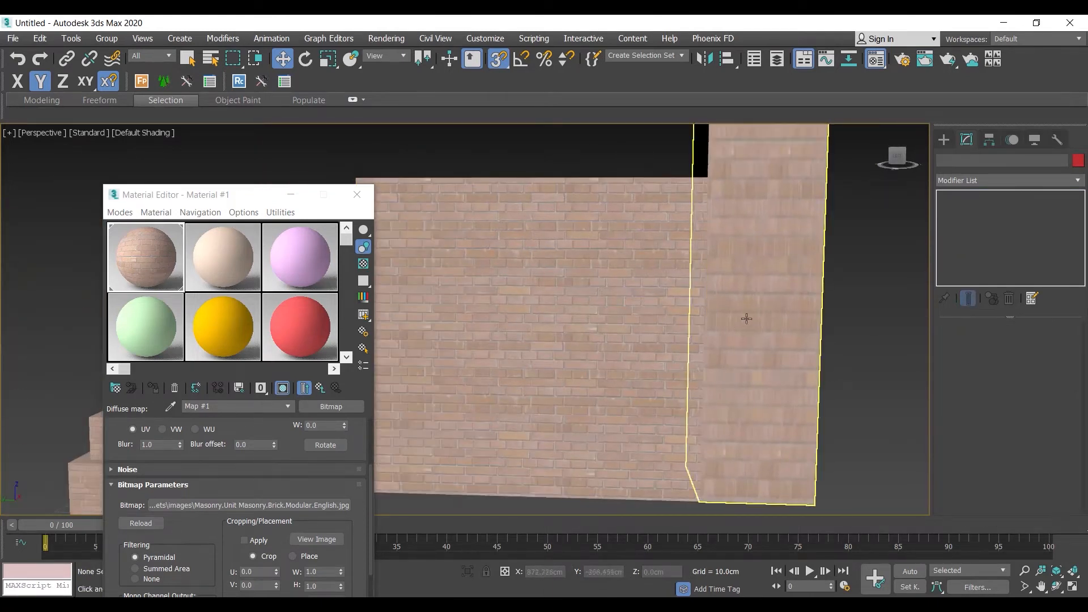
pyautogui.click(773, 301)
pyautogui.scroll(-2, 1050, 352)
pyautogui.scroll(-5, 1050, 352)
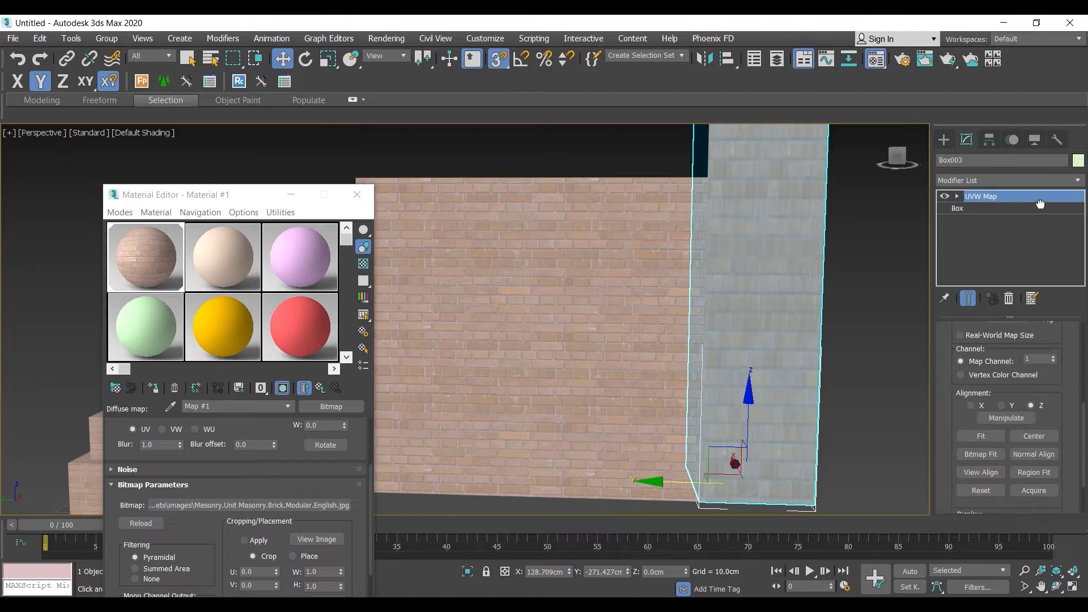
pyautogui.click(1043, 423)
pyautogui.click(573, 350)
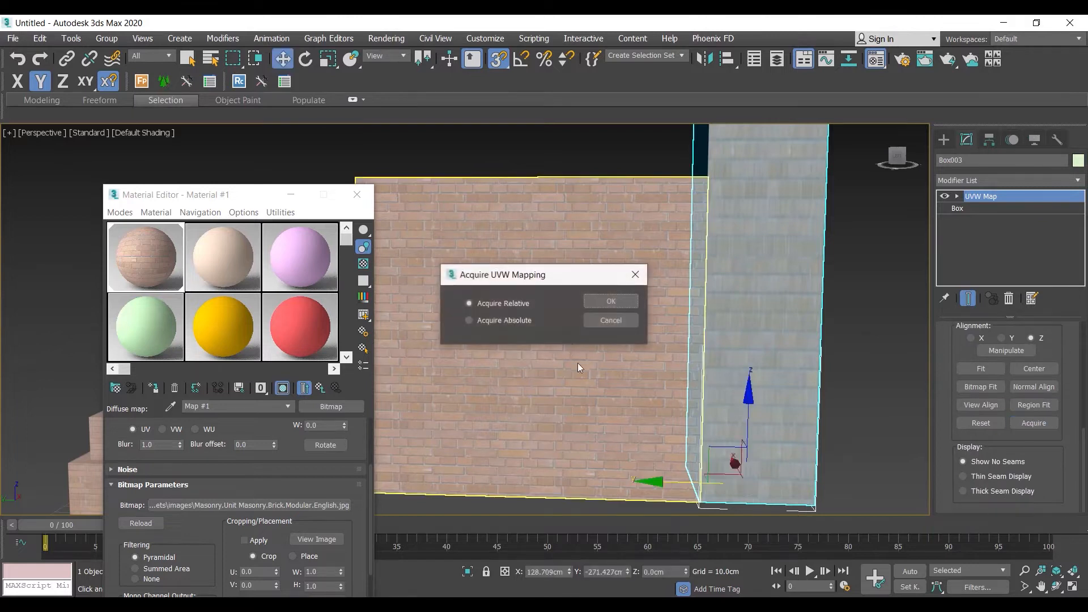
pyautogui.click(608, 303)
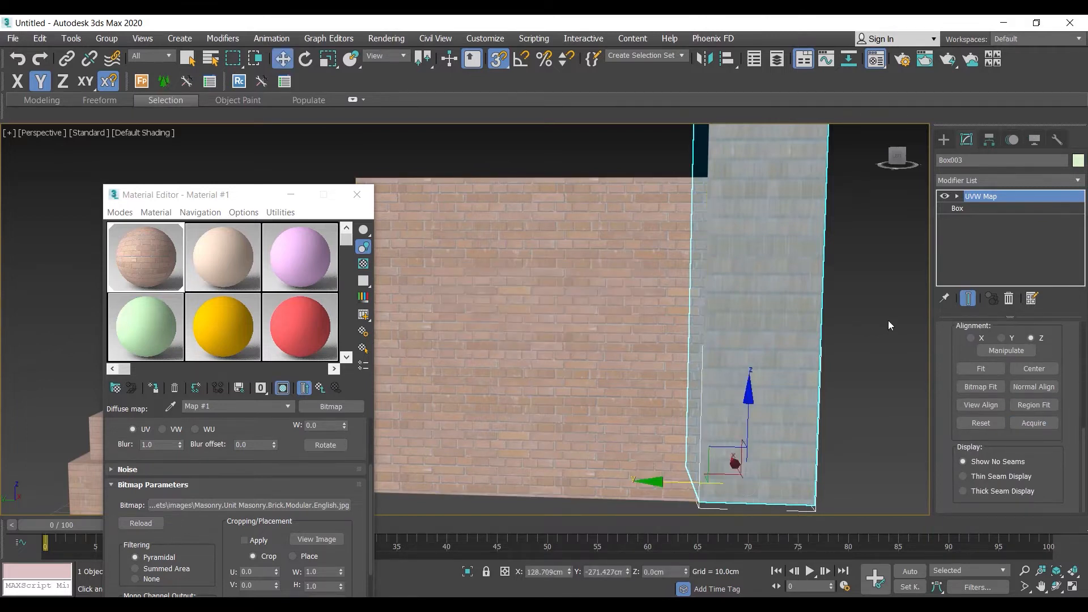
pyautogui.click(1040, 426)
pyautogui.click(582, 308)
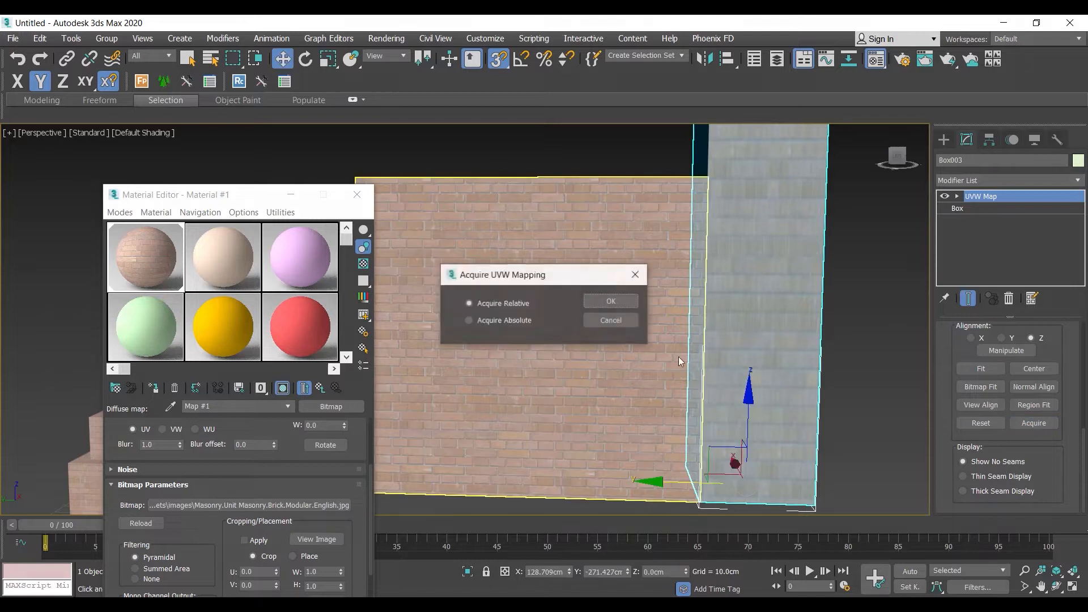
pyautogui.click(604, 303)
# - Try to match the column's bricks to the stepped boxes by acquiring their UVW mapping with Acquire Relative
pyautogui.scroll(-4, 603, 303)
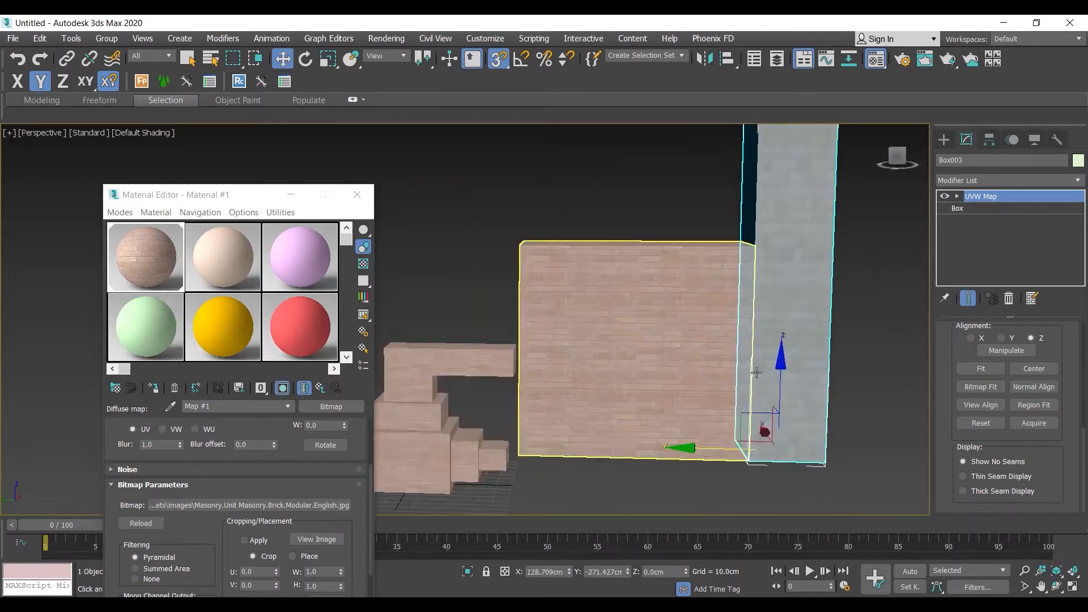
pyautogui.click(1034, 424)
pyautogui.click(416, 393)
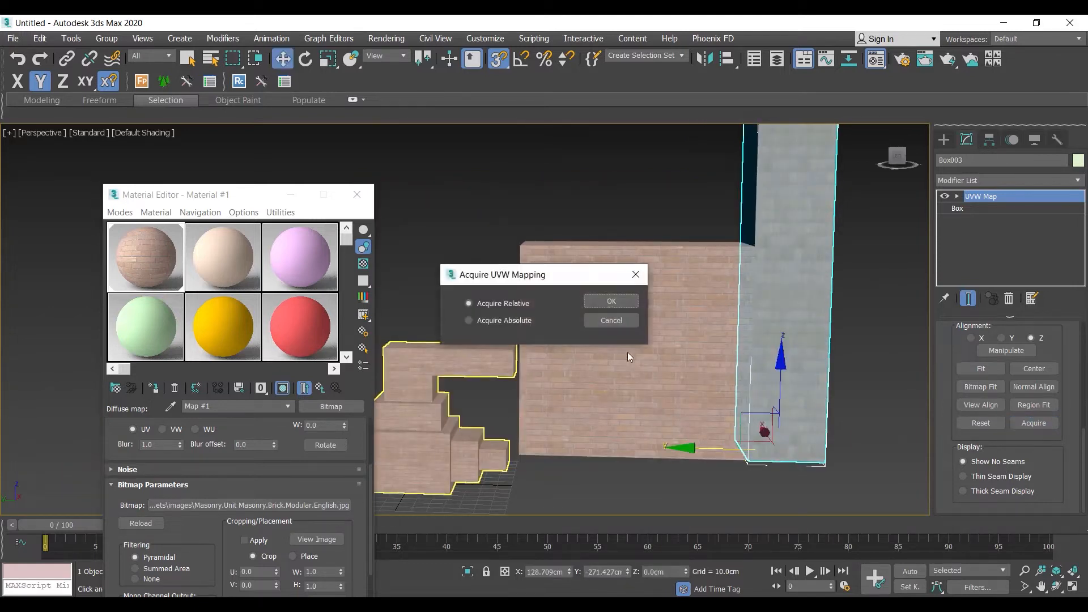
pyautogui.click(629, 302)
pyautogui.click(876, 309)
pyautogui.scroll(-3, 876, 305)
pyautogui.moveTo(876, 305); pyautogui.dragTo(746, 323, button='middle')
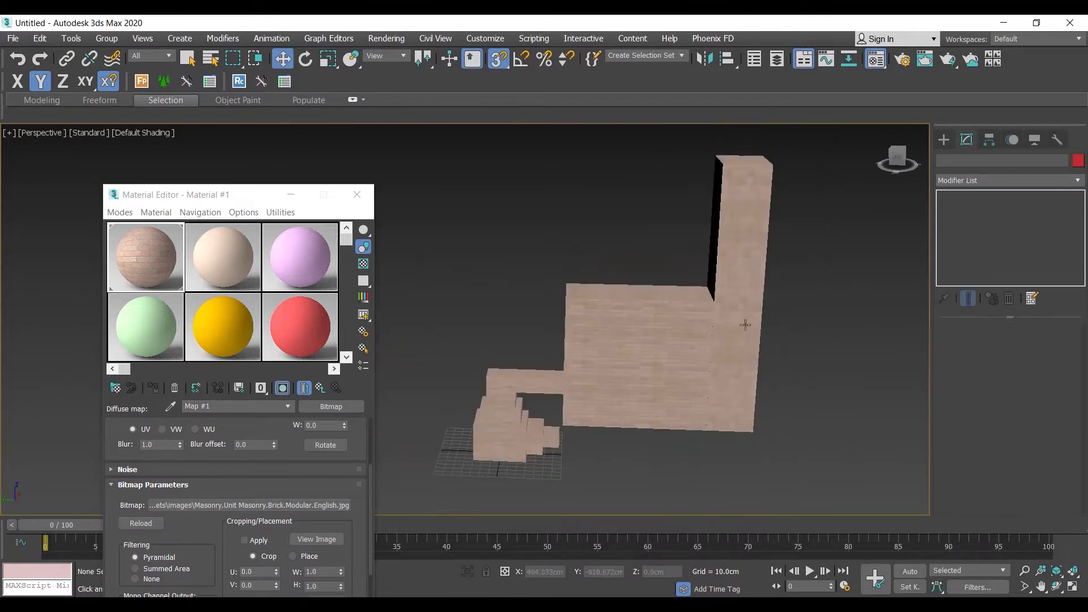
pyautogui.scroll(4, 745, 323)
pyautogui.keyDown('alt'); pyautogui.moveTo(809, 340); pyautogui.dragTo(833, 319, button='middle'); pyautogui.keyUp('alt')
# - Undo the last acquire and replace the column's UVW Map modifier with a fresh one set to Box mapping
pyautogui.hotkey('ctrl', 'z')
pyautogui.click(998, 196)
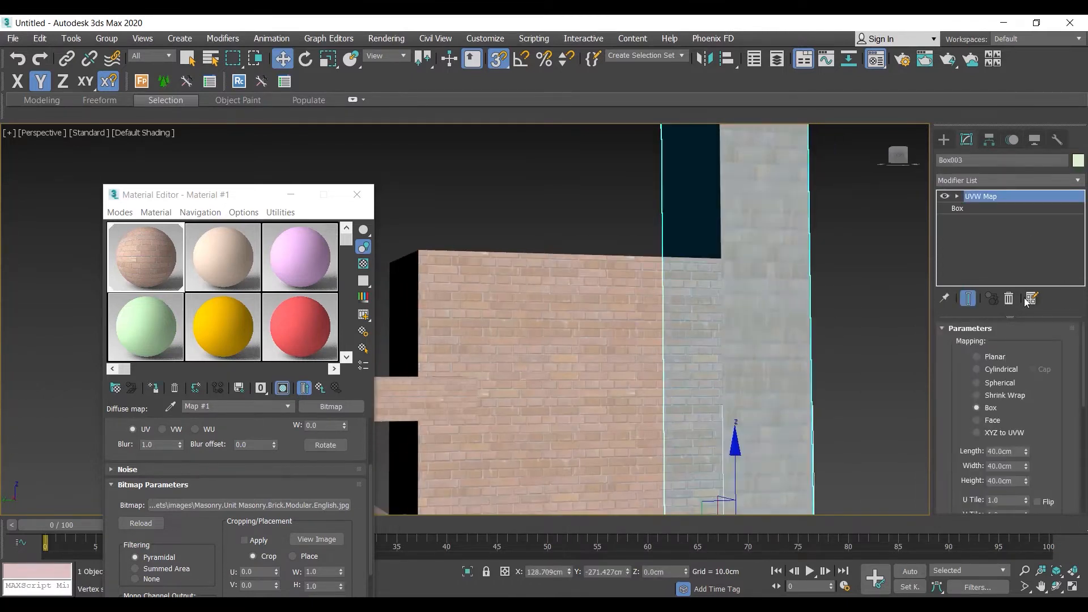
pyautogui.click(1010, 298)
pyautogui.click(989, 189)
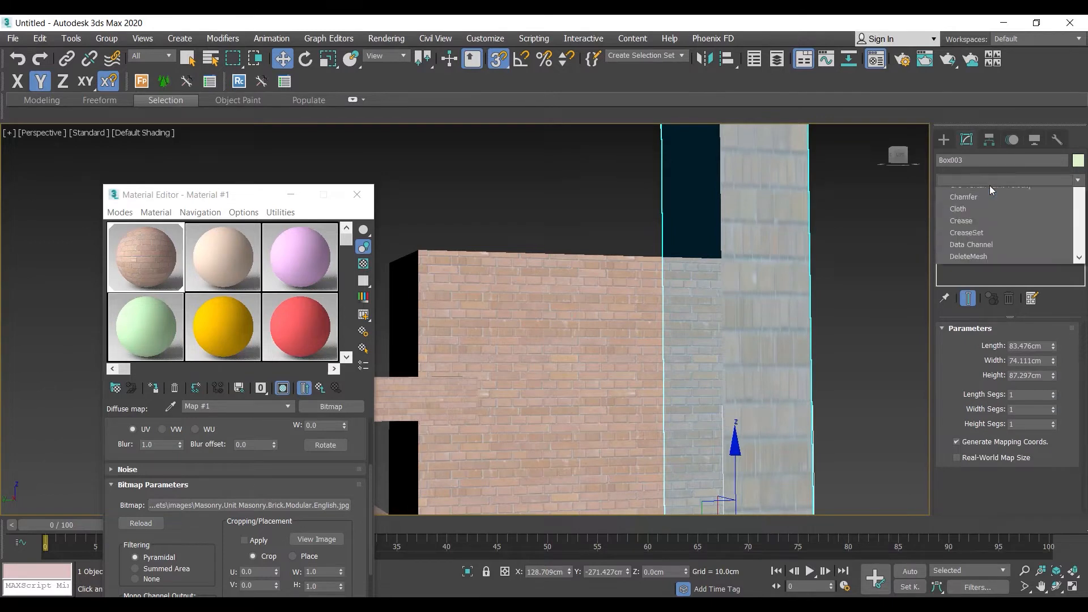
pyautogui.press('u')
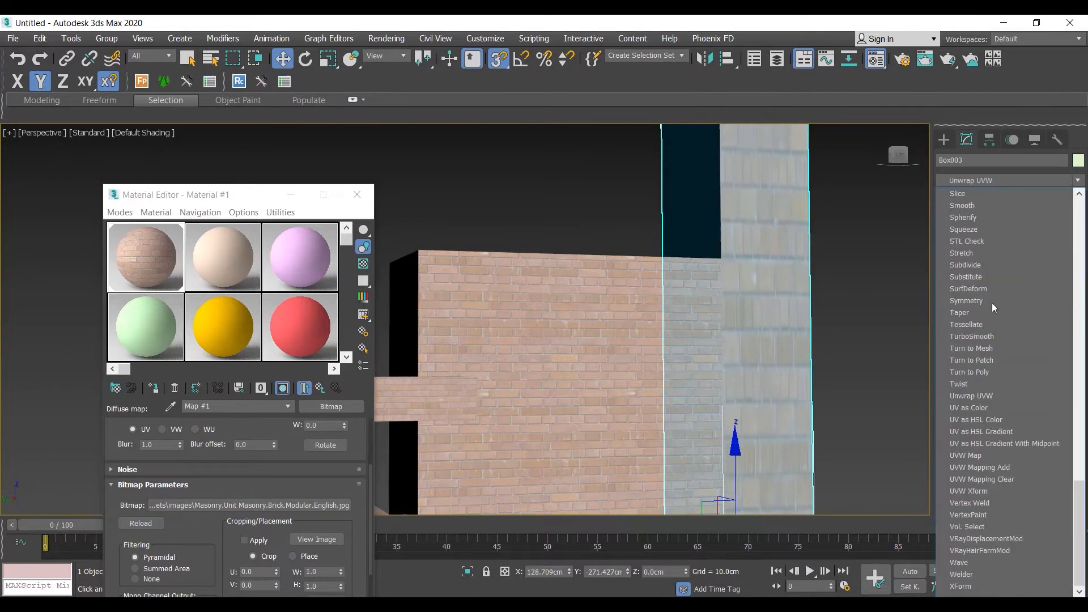
pyautogui.click(974, 456)
pyautogui.click(988, 410)
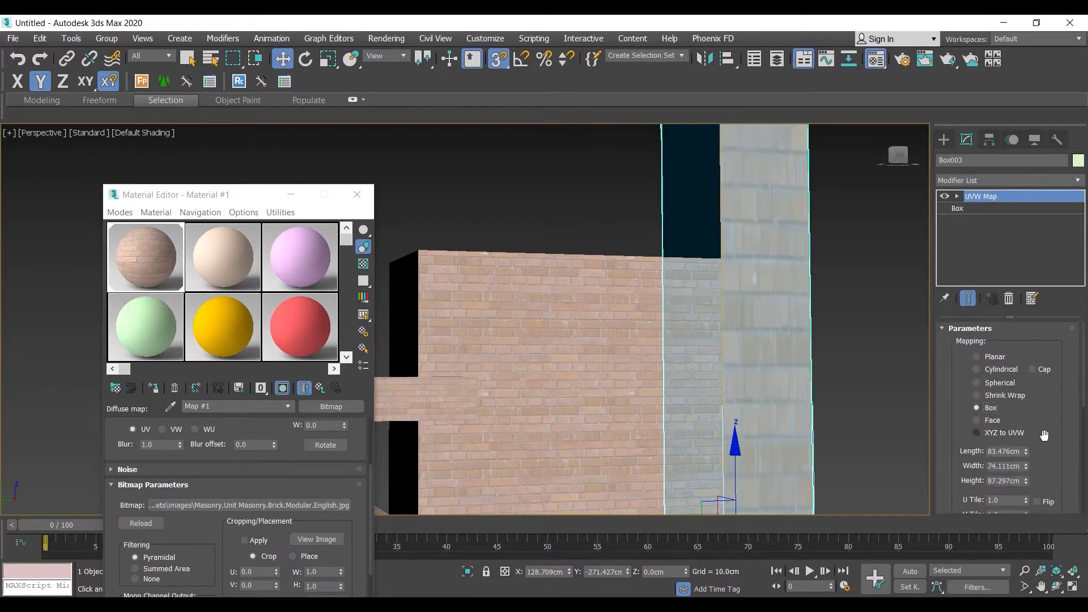
# - Try Acquire Relative from the wall slab on the column's new UVW Map and compare the bricks where they meet
pyautogui.moveTo(1045, 437); pyautogui.dragTo(1042, 340)
pyautogui.scroll(-5, 769, 366)
pyautogui.keyDown('alt'); pyautogui.moveTo(737, 371); pyautogui.dragTo(744, 392, button='middle'); pyautogui.keyUp('alt')
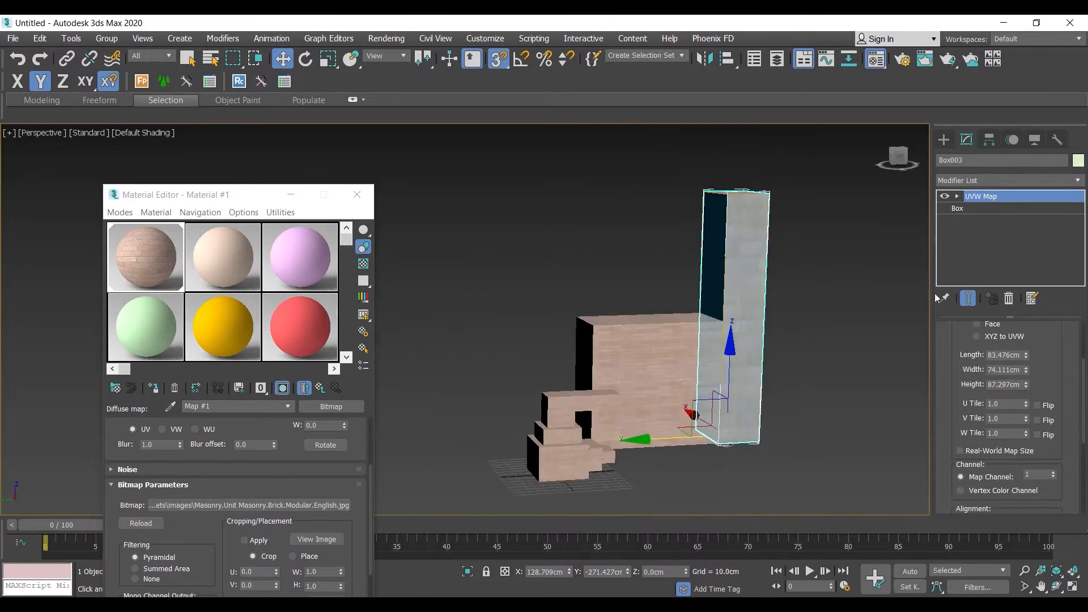
pyautogui.scroll(-5, 1035, 472)
pyautogui.click(1034, 462)
pyautogui.click(669, 380)
pyautogui.click(612, 301)
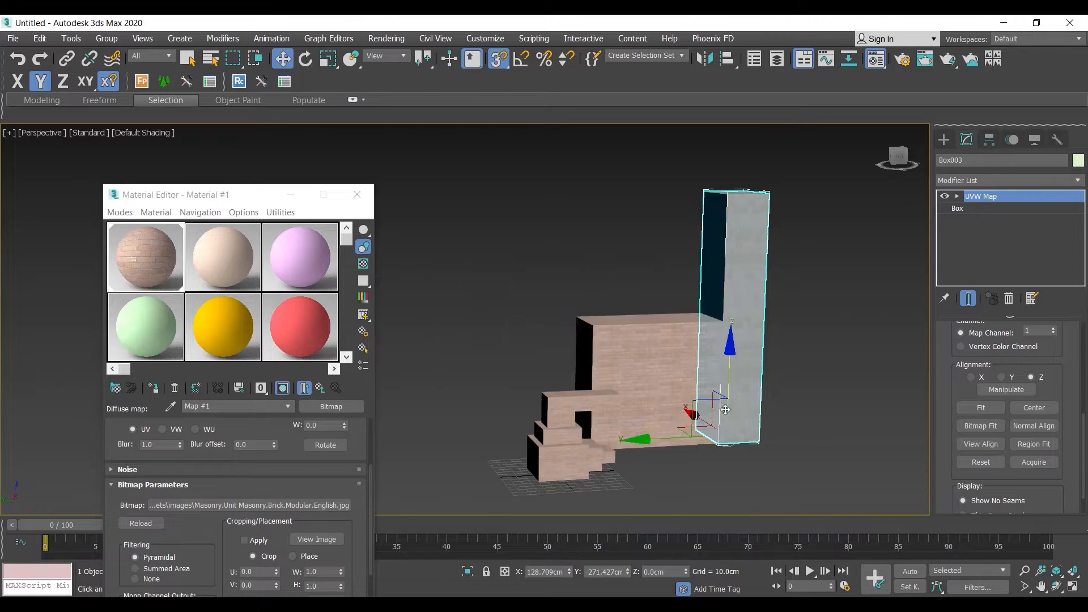
pyautogui.click(855, 357)
pyautogui.scroll(8, 721, 356)
pyautogui.scroll(2, 736, 358)
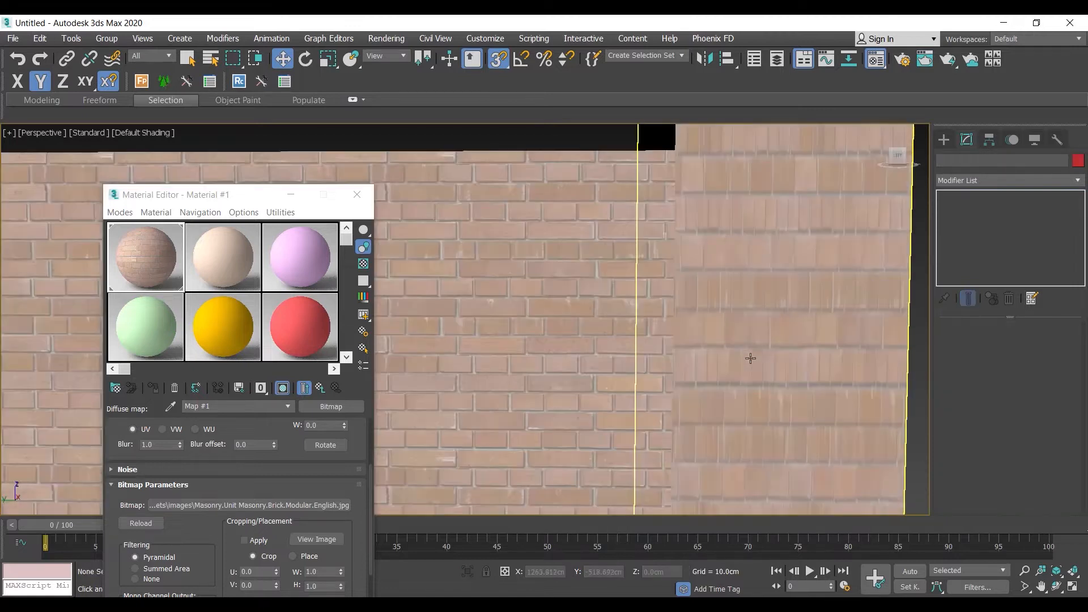
pyautogui.scroll(4, 717, 301)
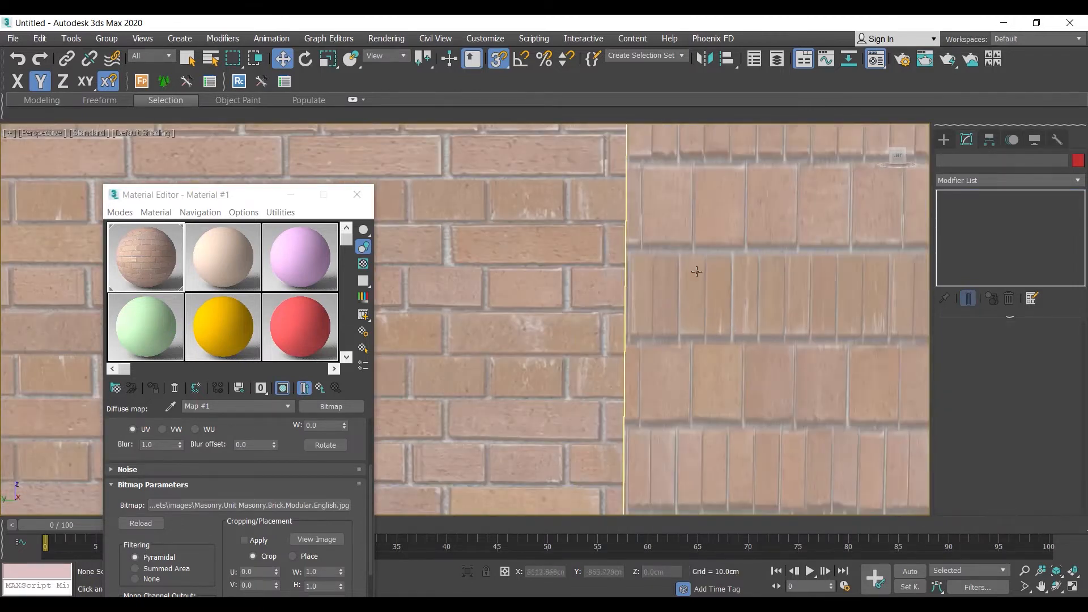
pyautogui.scroll(-6, 627, 306)
pyautogui.scroll(-6, 635, 306)
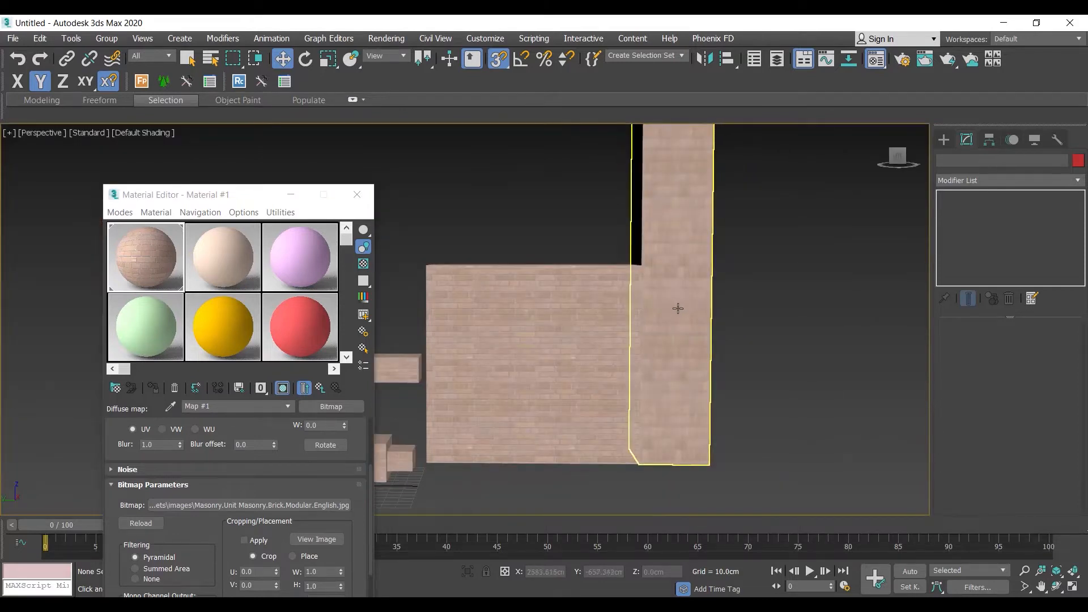
# - Delete the tall column standing against the wall slab
pyautogui.rightClick(789, 281)
pyautogui.click(744, 318)
pyautogui.click(656, 328)
pyautogui.press('Delete')
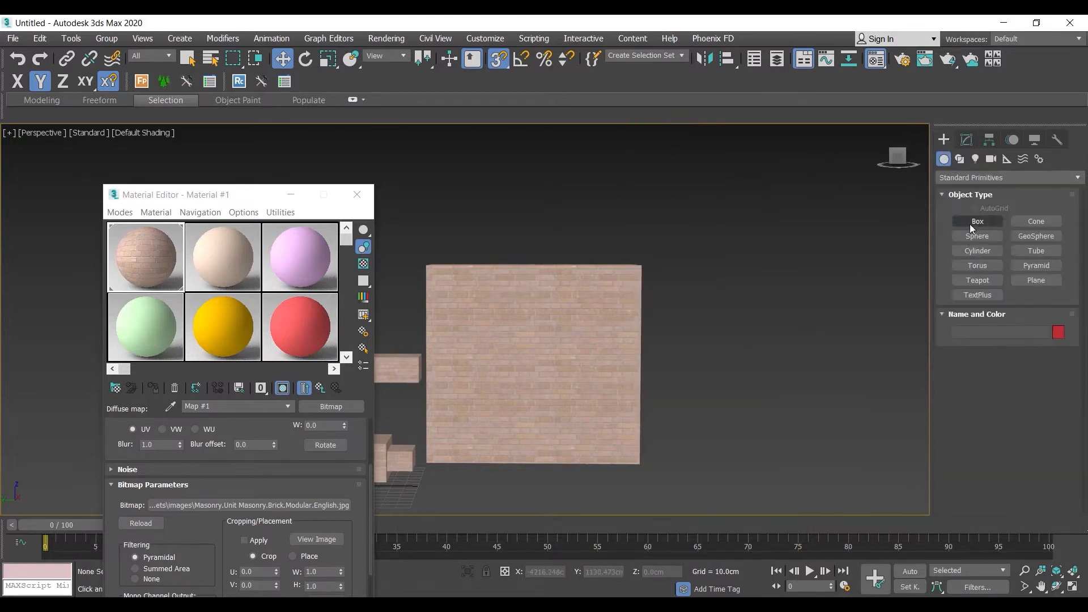
# - Create a new tall box beside the wall slab, about 137 cm long, 61 cm wide and 320 cm high
pyautogui.click(970, 223)
pyautogui.moveTo(682, 437); pyautogui.dragTo(851, 445)
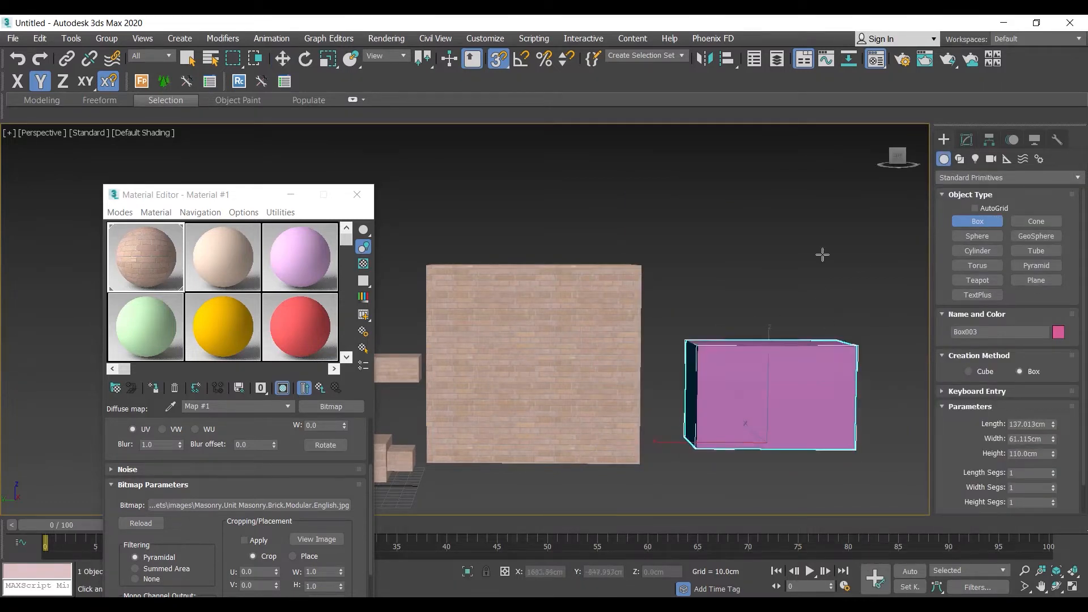
pyautogui.keyDown('alt'); pyautogui.moveTo(685, 441); pyautogui.dragTo(698, 482, button='middle'); pyautogui.keyUp('alt')
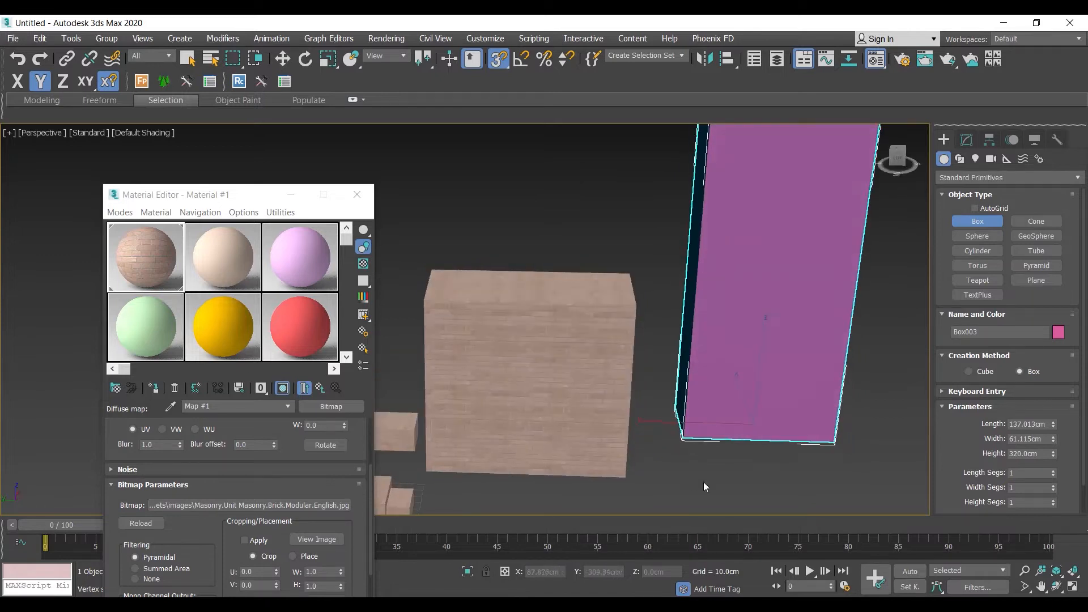
# - Move the new box with vertex snapping so its lower corner meets the wall slab's lower front corner, and deselect it
pyautogui.press('e')
pyautogui.press('r')
pyautogui.press('s')
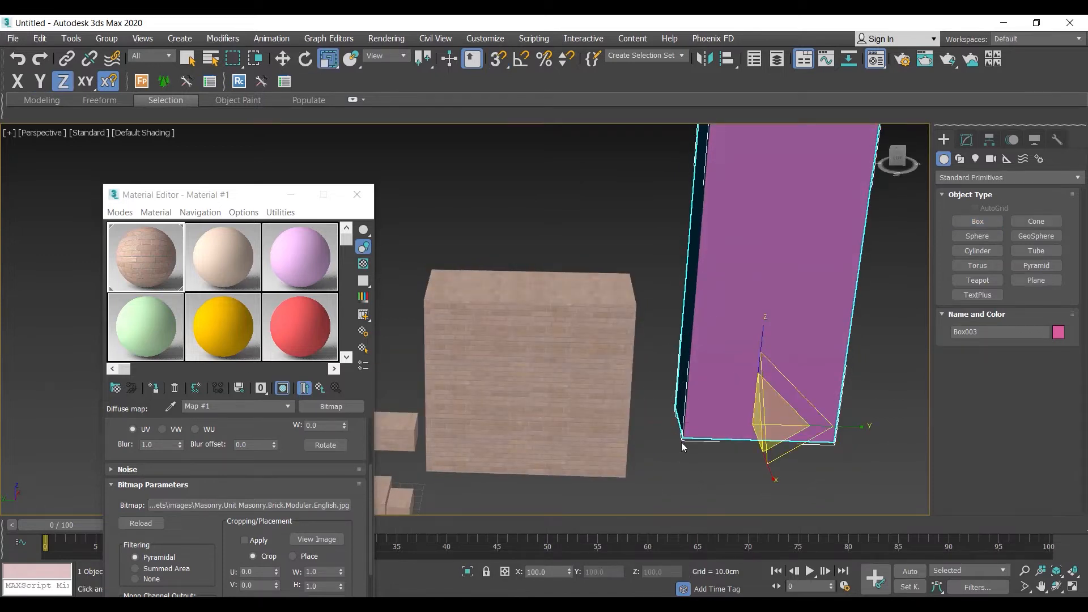
pyautogui.press('w')
pyautogui.press('s')
pyautogui.moveTo(660, 461); pyautogui.dragTo(623, 481)
pyautogui.hotkey('ctrl', 'z')
pyautogui.click(719, 408)
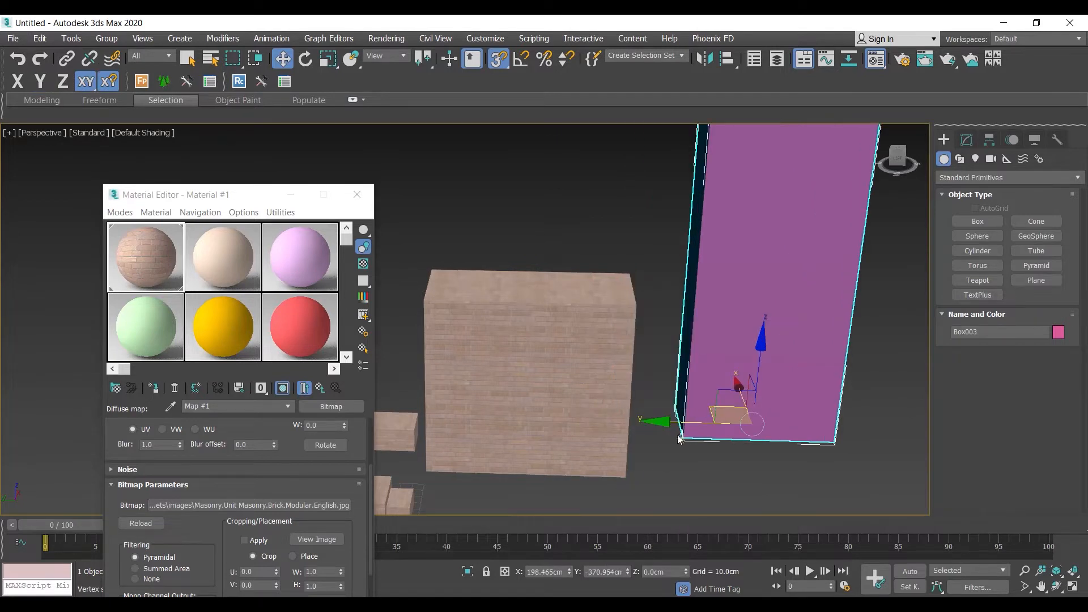
pyautogui.moveTo(683, 436); pyautogui.dragTo(627, 479)
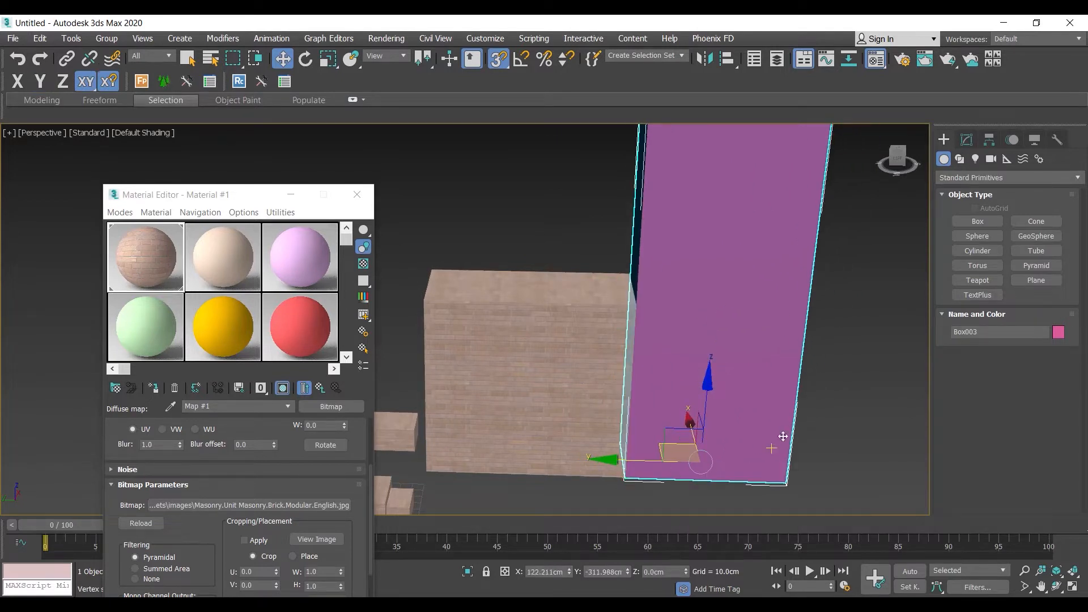
pyautogui.click(844, 423)
# - Assign the brick material to the new tall box
pyautogui.keyDown('alt'); pyautogui.moveTo(845, 422); pyautogui.dragTo(821, 410, button='middle'); pyautogui.keyUp('alt')
pyautogui.moveTo(148, 256); pyautogui.dragTo(725, 291)
pyautogui.keyDown('alt'); pyautogui.moveTo(726, 291); pyautogui.dragTo(711, 303, button='middle'); pyautogui.keyUp('alt')
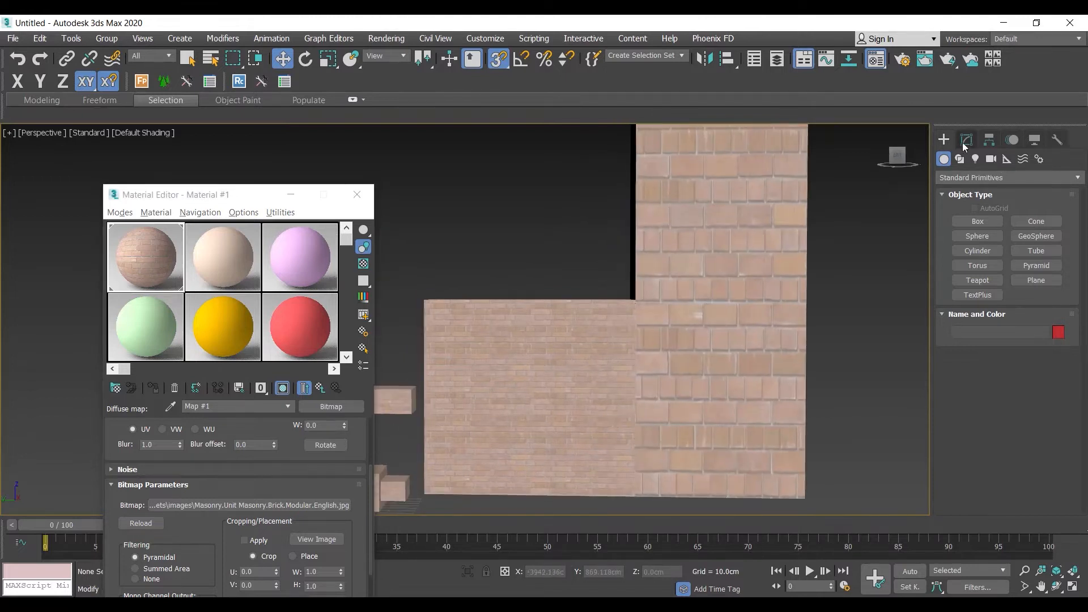
# - Add a UVW Map modifier with Box mapping to the new tall box and return to the perspective view
pyautogui.click(776, 195)
pyautogui.click(967, 140)
pyautogui.press('u')
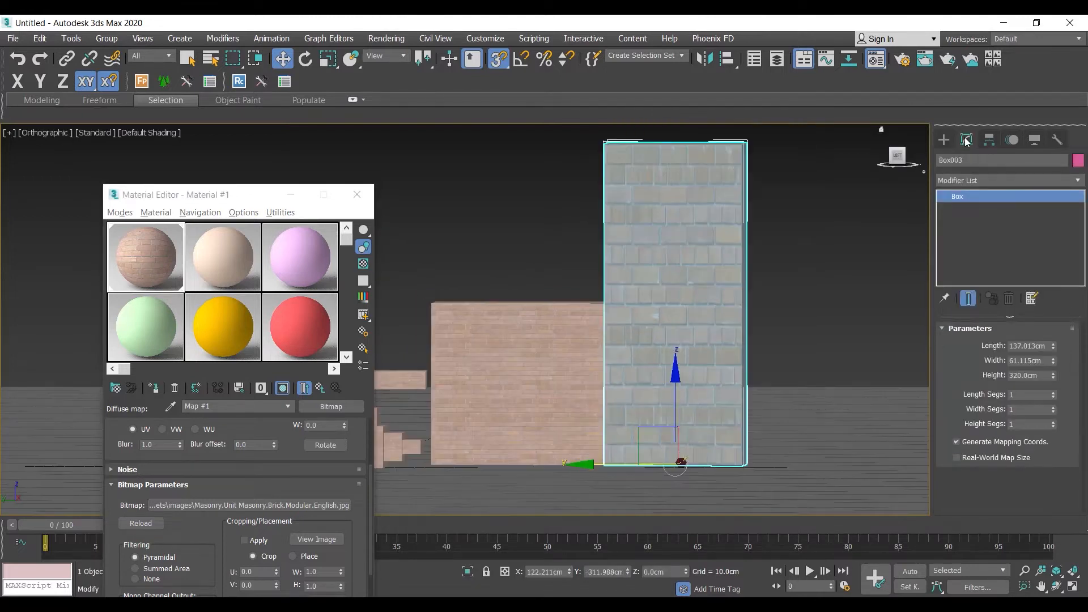
pyautogui.click(980, 183)
pyautogui.press('u')
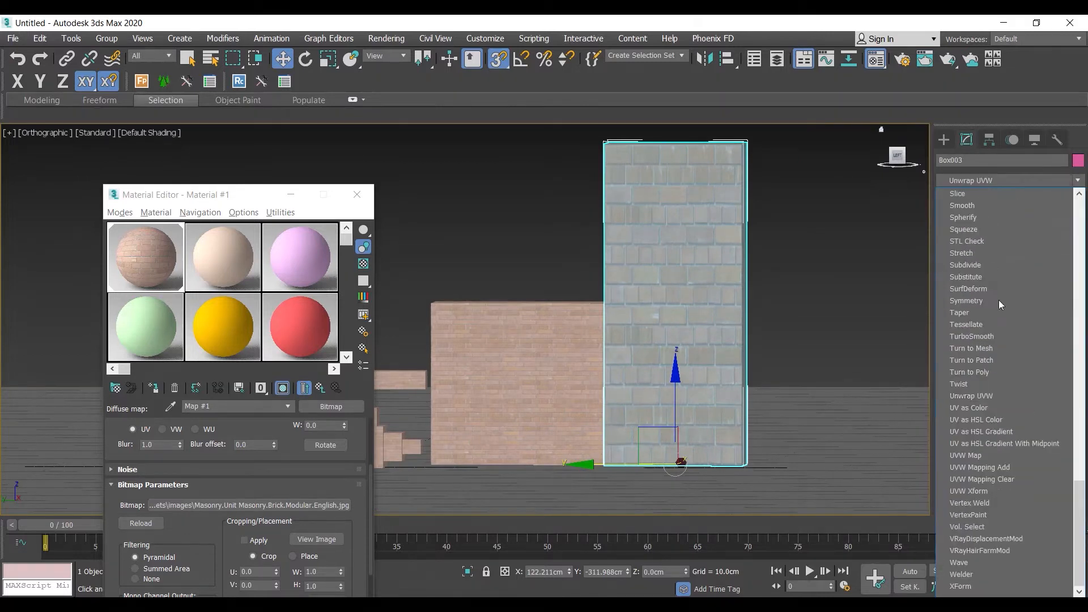
pyautogui.click(981, 455)
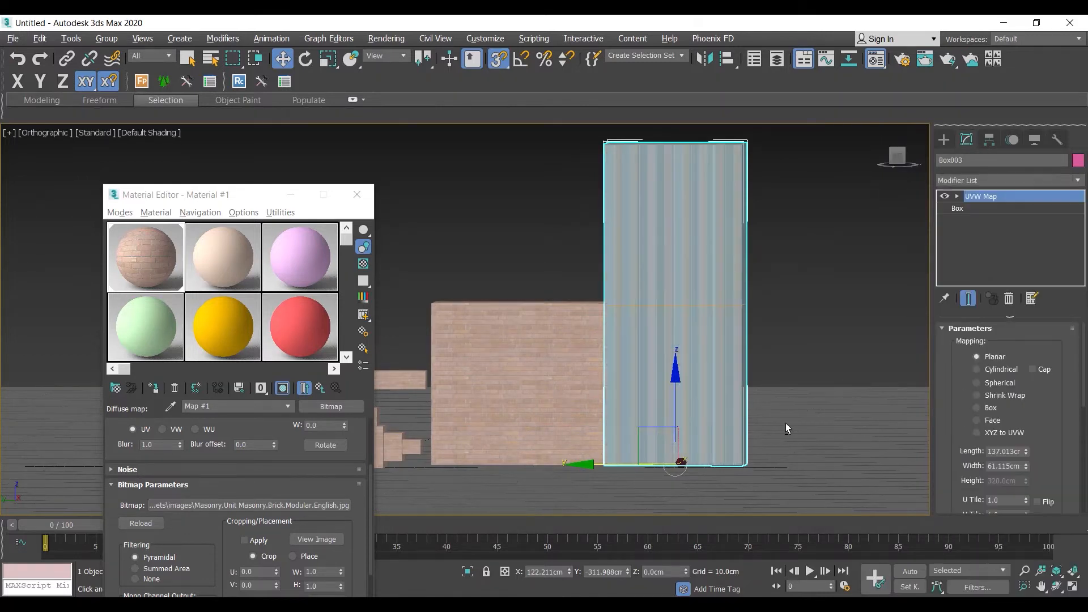
pyautogui.keyDown('alt'); pyautogui.moveTo(786, 425); pyautogui.dragTo(800, 445, button='middle'); pyautogui.keyUp('alt')
pyautogui.click(992, 408)
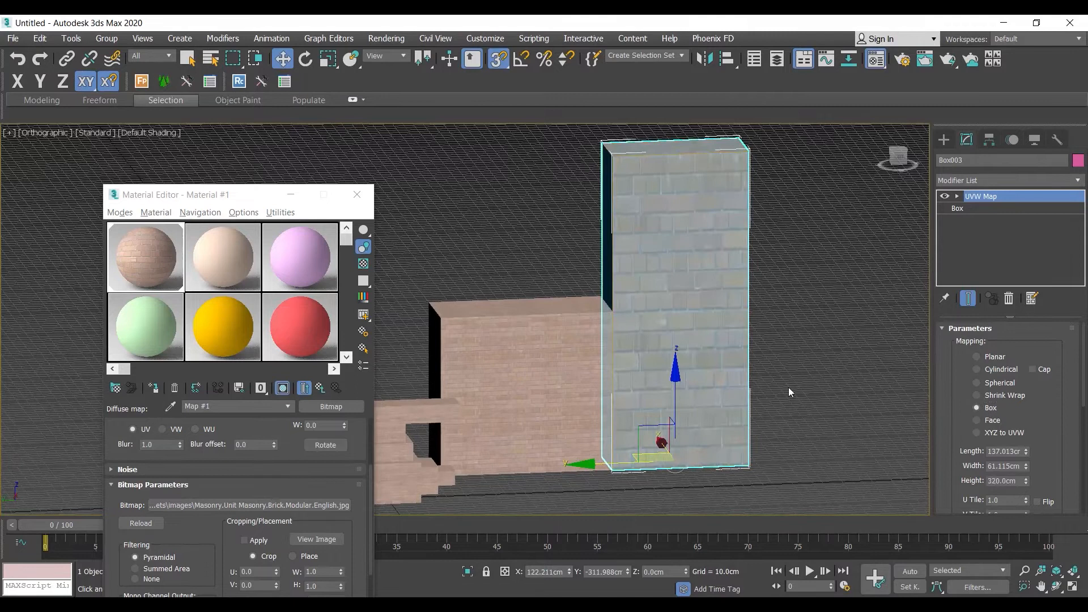
pyautogui.press('p')
# - Try acquiring the wall slab's UVW mapping on the tall box with Acquire Relative and compare the two brick sizes
pyautogui.scroll(-2, 788, 386)
pyautogui.scroll(-3, 1044, 438)
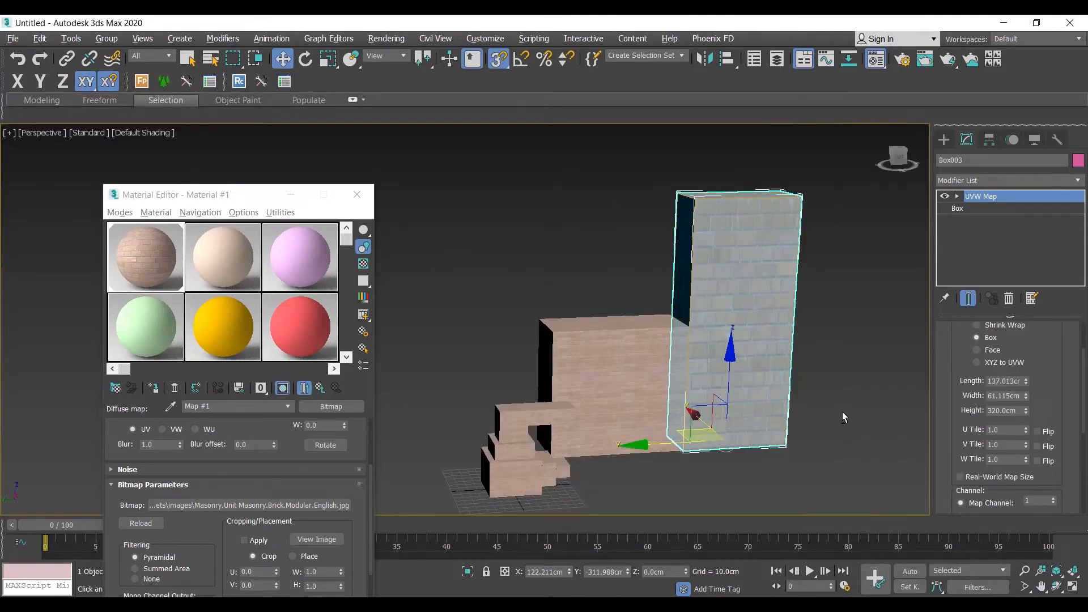
pyautogui.keyDown('alt'); pyautogui.moveTo(844, 416); pyautogui.dragTo(838, 397, button='middle'); pyautogui.keyUp('alt')
pyautogui.scroll(-6, 1069, 434)
pyautogui.click(1034, 483)
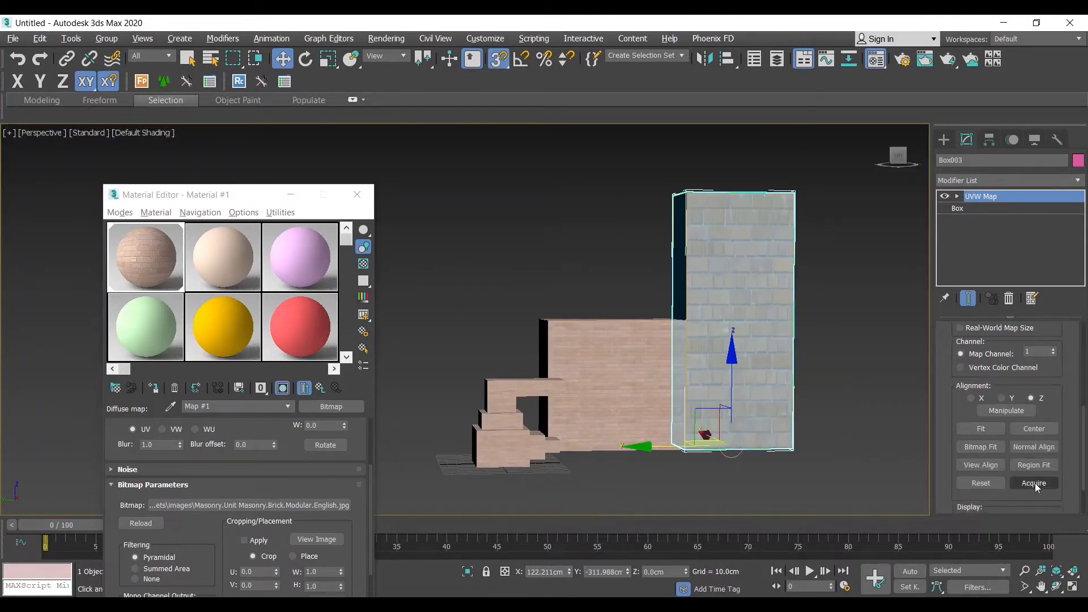
pyautogui.click(652, 340)
pyautogui.click(612, 301)
pyautogui.scroll(5, 699, 357)
pyautogui.scroll(3, 700, 357)
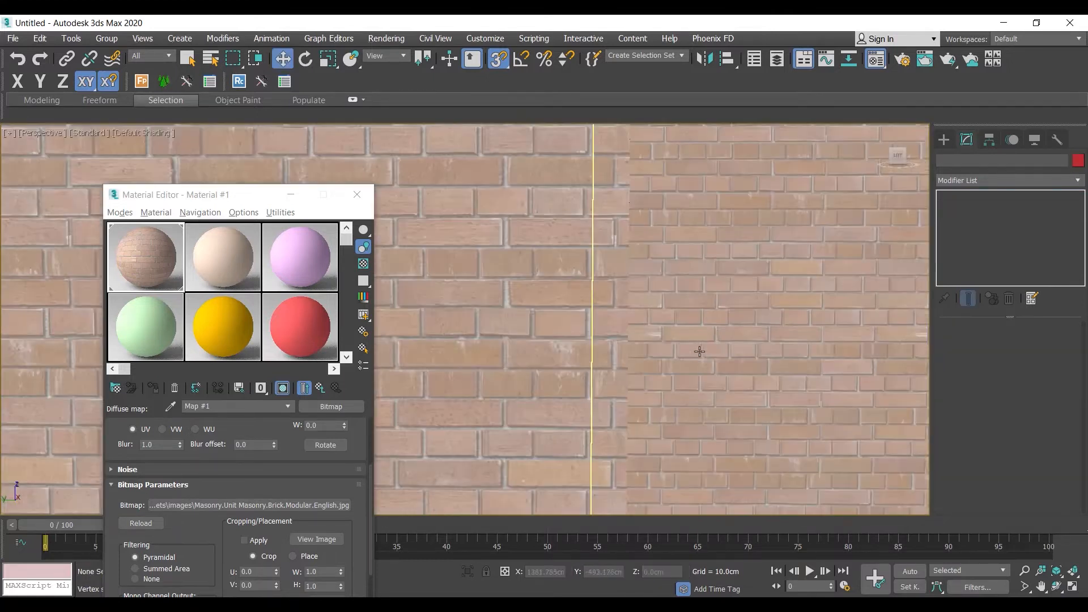
pyautogui.scroll(-5, 652, 352)
pyautogui.scroll(3, 720, 320)
pyautogui.scroll(4, 651, 329)
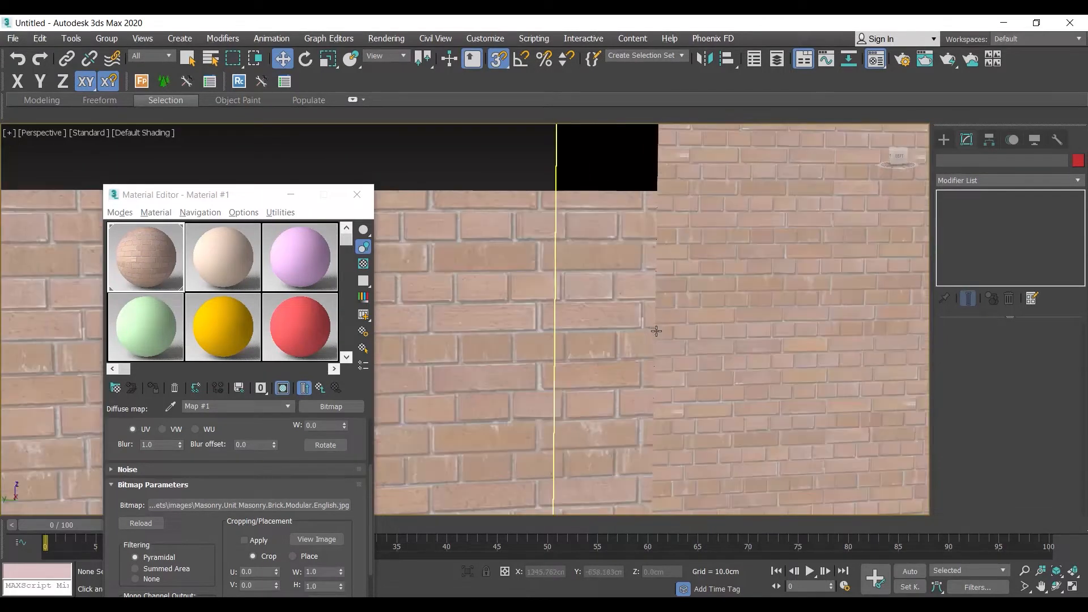
pyautogui.scroll(-4, 729, 345)
pyautogui.scroll(3, 722, 315)
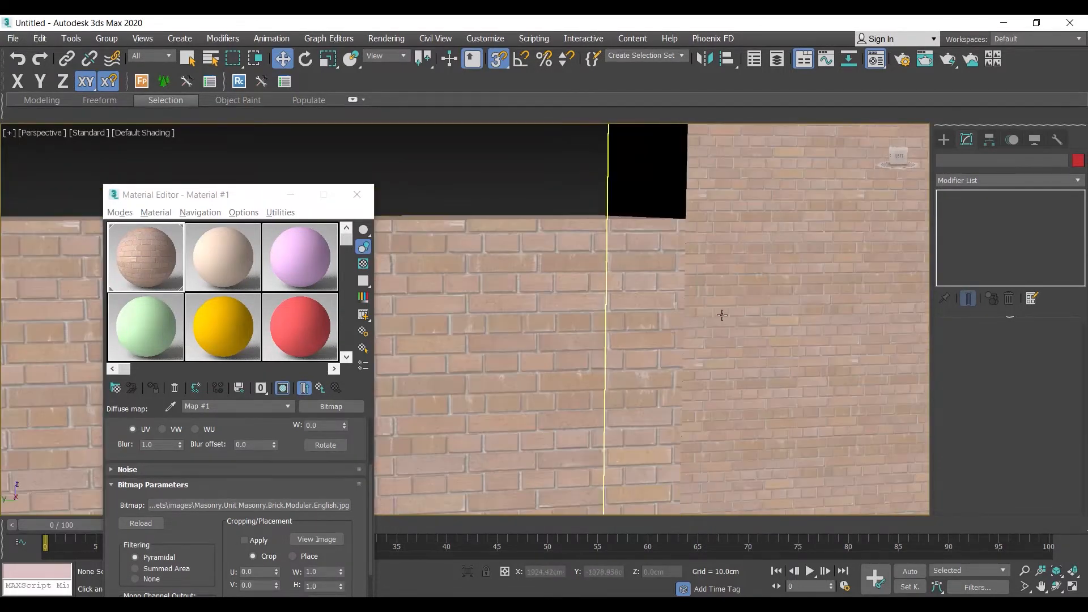
# - Acquire the wall slab's UVW mapping on the tall box with Acquire Absolute and deselect the box
pyautogui.click(763, 314)
pyautogui.scroll(-5, 1048, 420)
pyautogui.scroll(-2, 1070, 446)
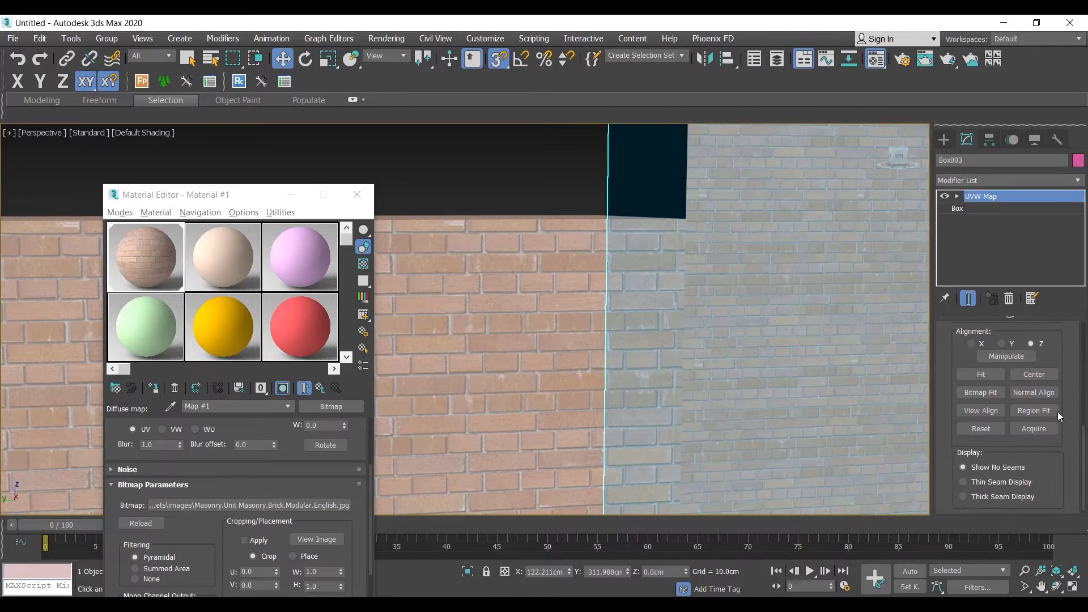
pyautogui.click(1034, 429)
pyautogui.click(525, 371)
pyautogui.click(519, 319)
pyautogui.click(610, 301)
pyautogui.click(561, 202)
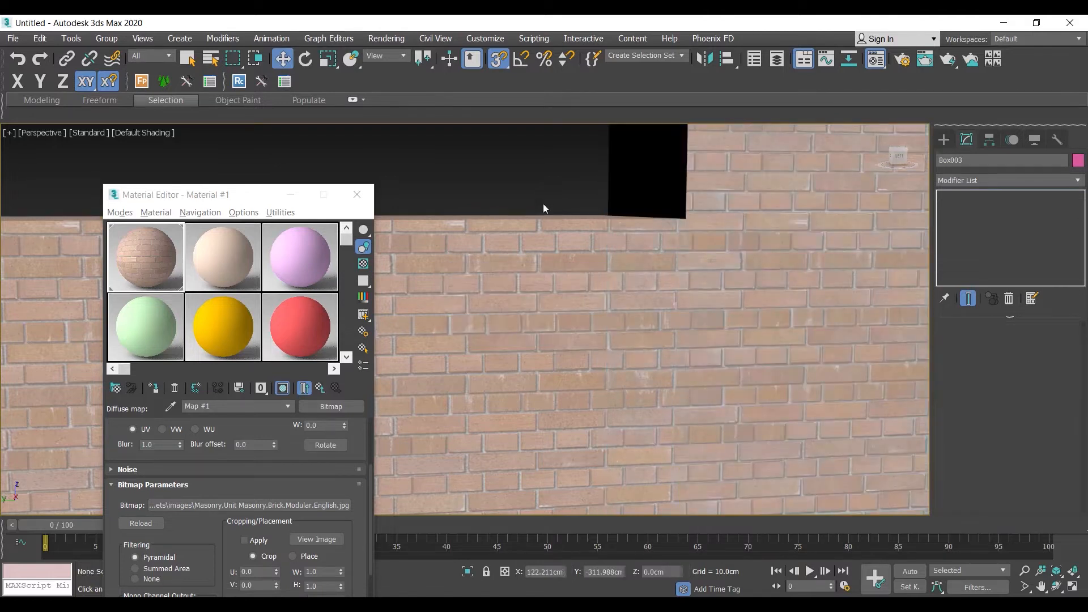
# - Examine whether the brick courses line up across the joint between the wall slab and the tall box
pyautogui.scroll(-3, 516, 282)
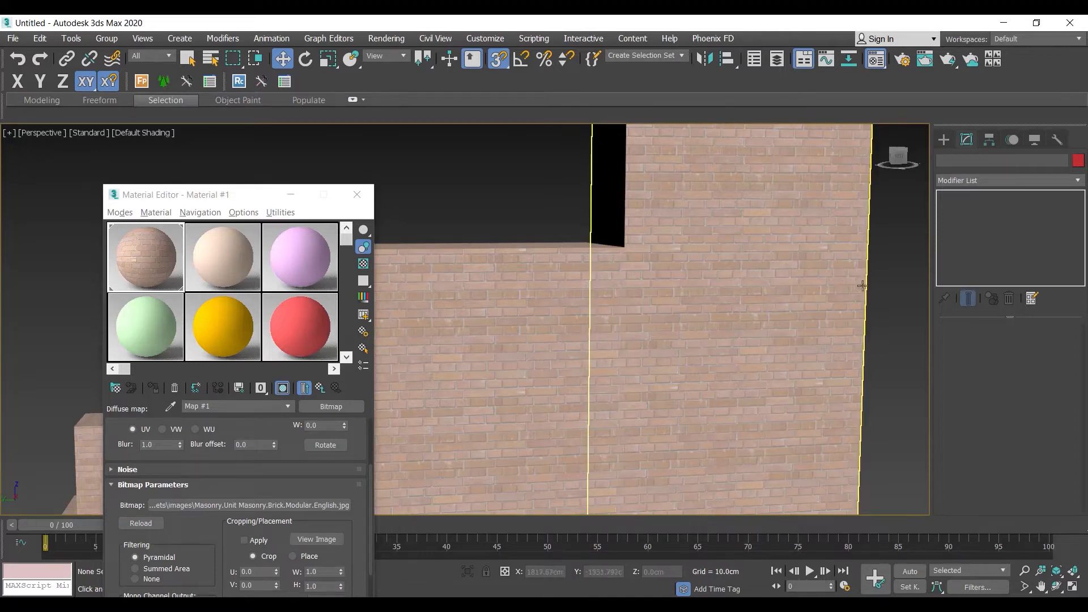
pyautogui.scroll(3, 614, 253)
pyautogui.click(616, 302)
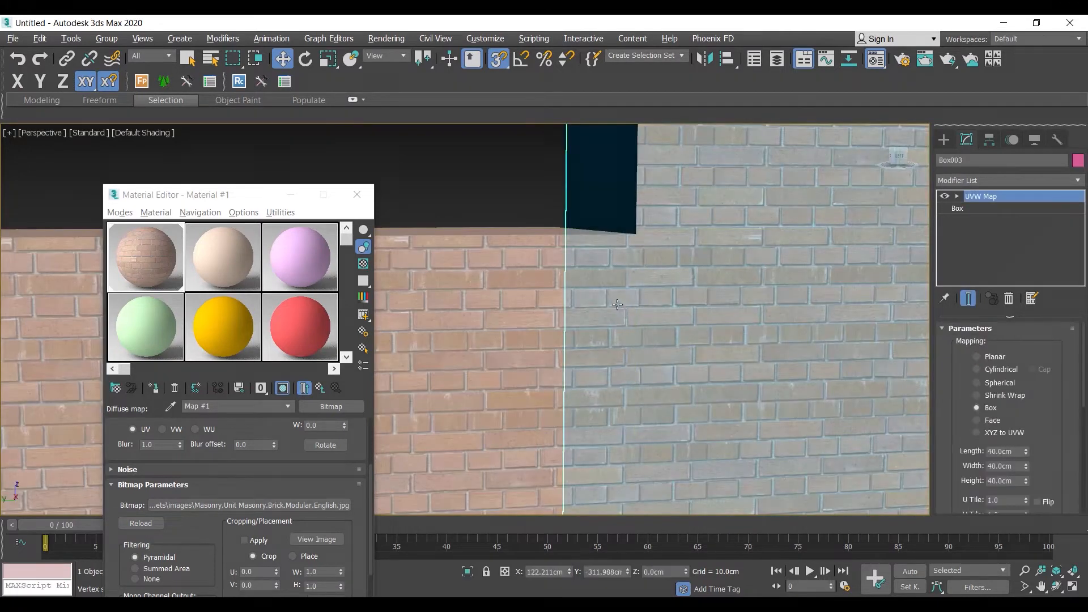
pyautogui.keyDown('alt'); pyautogui.moveTo(617, 303); pyautogui.dragTo(613, 304, button='middle'); pyautogui.keyUp('alt')
pyautogui.click(475, 189)
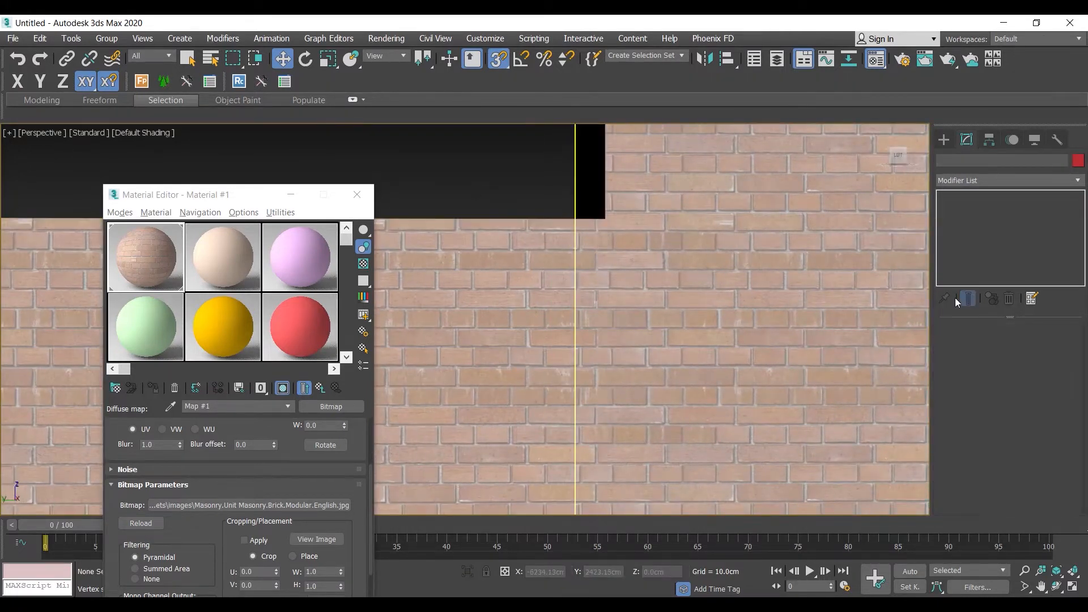
pyautogui.click(564, 244)
pyautogui.scroll(-3, 591, 255)
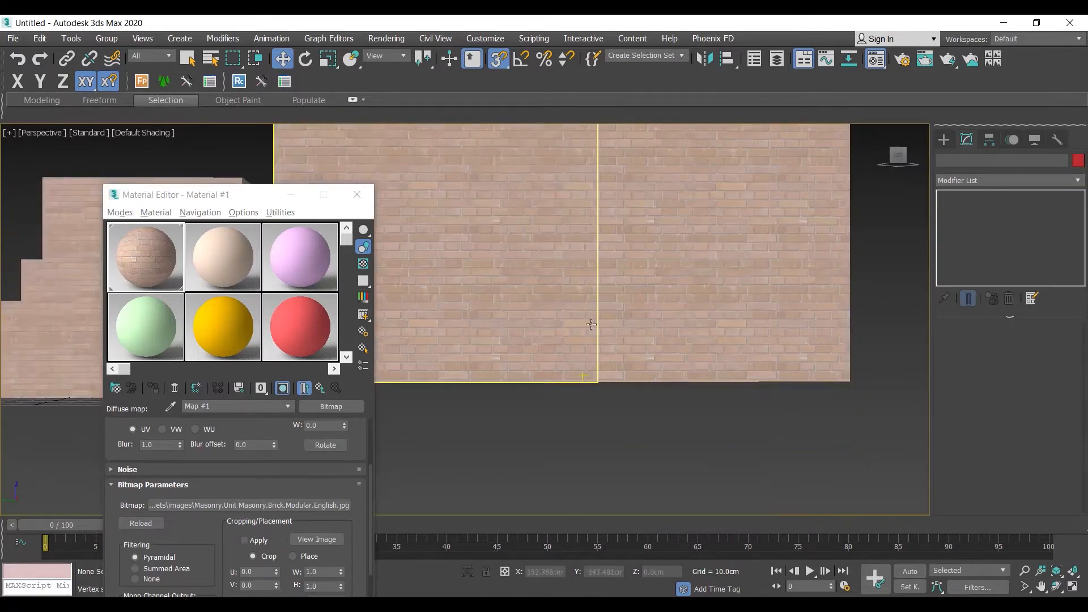
pyautogui.keyDown('alt'); pyautogui.moveTo(591, 324); pyautogui.dragTo(606, 332, button='middle'); pyautogui.keyUp('alt')
pyautogui.scroll(3, 606, 487)
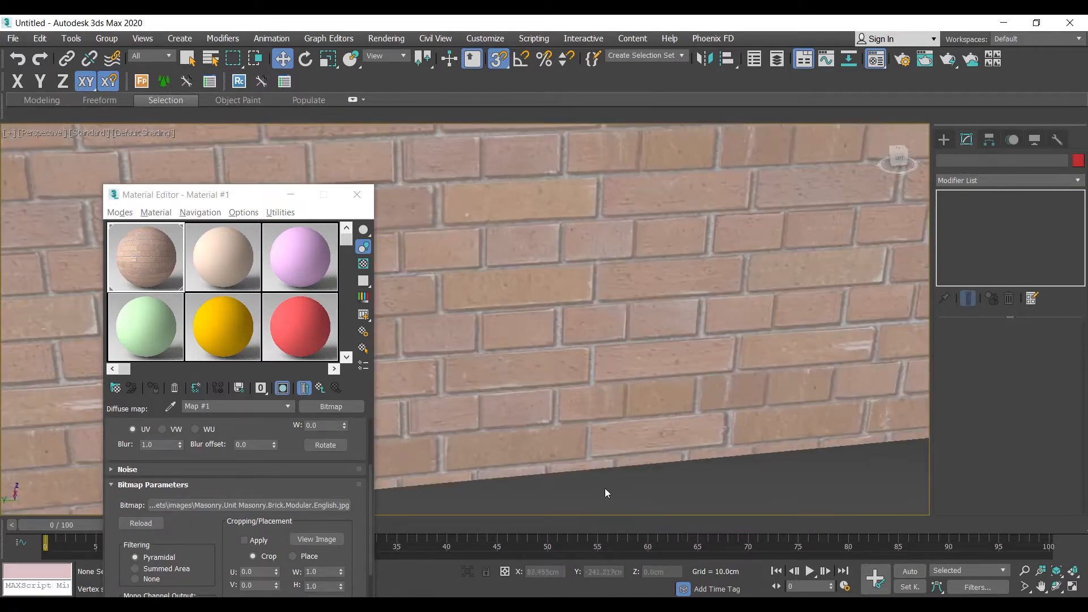
# - Move the tall brick box along the Y axis, well away from the wall slab
pyautogui.hotkey('shift', 'z')
pyautogui.hotkey('shift', 'z')
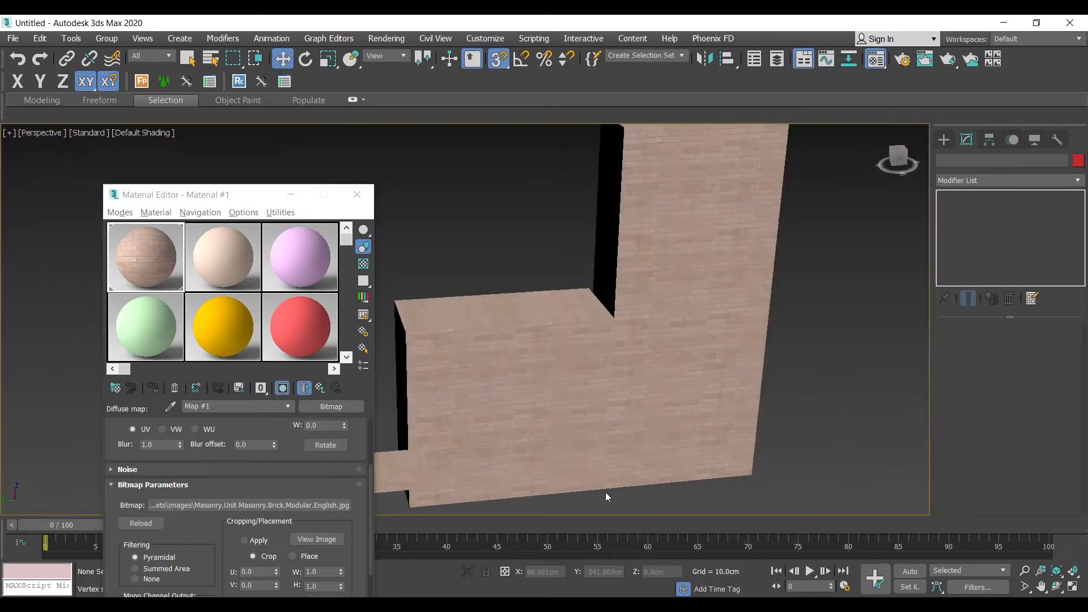
pyautogui.keyDown('alt'); pyautogui.moveTo(632, 430); pyautogui.dragTo(676, 407, button='middle'); pyautogui.keyUp('alt')
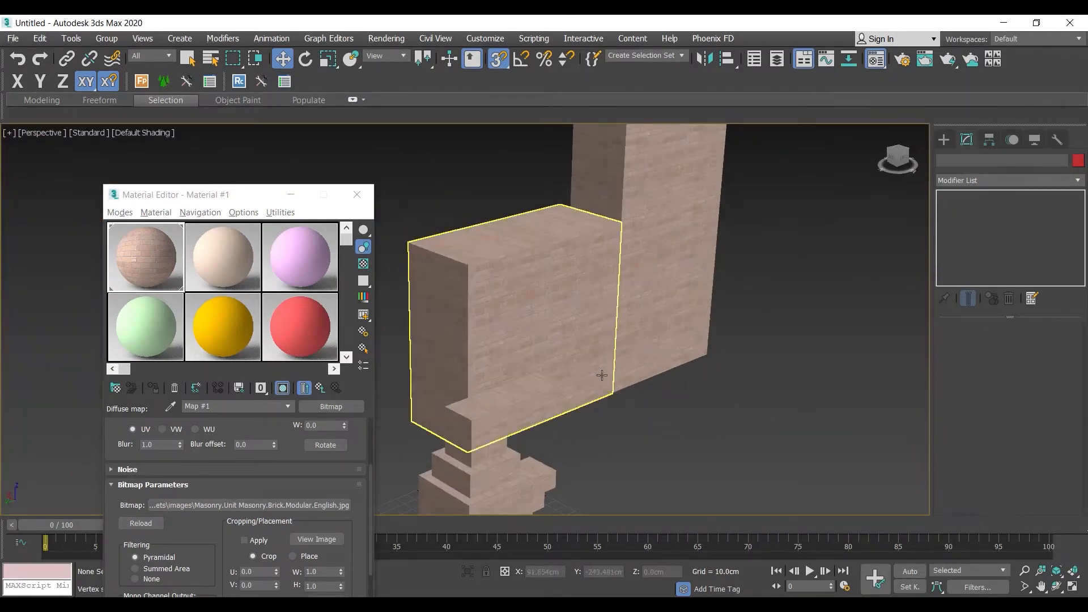
pyautogui.click(655, 334)
pyautogui.moveTo(587, 389); pyautogui.dragTo(884, 292)
pyautogui.keyDown('alt'); pyautogui.moveTo(798, 391); pyautogui.dragTo(750, 338, button='middle'); pyautogui.keyUp('alt')
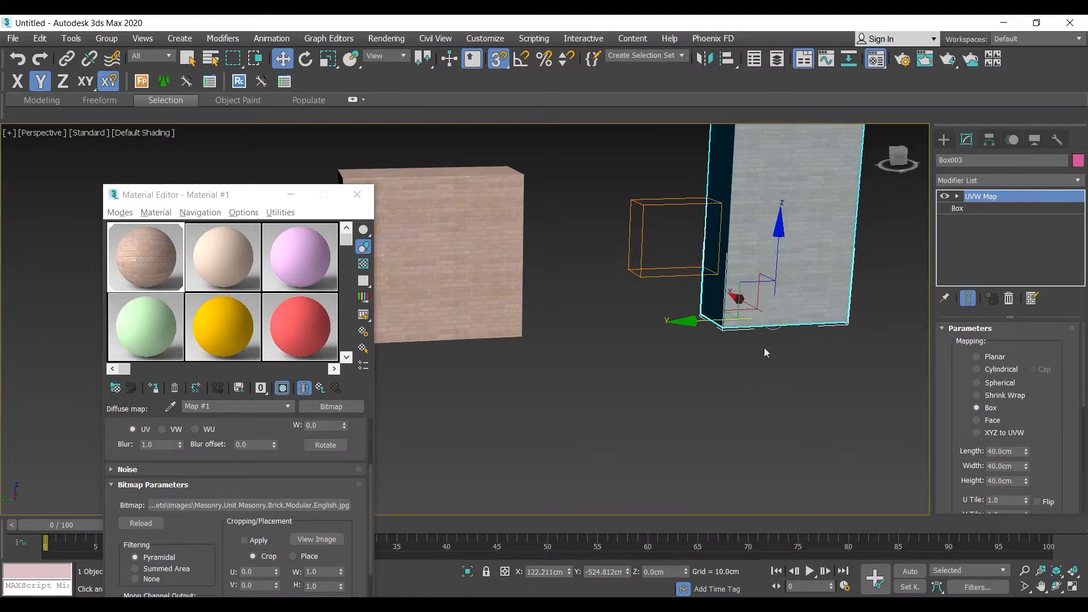
# - Close the Material Editor and delete all the brick boxes from the scene
pyautogui.click(356, 194)
pyautogui.scroll(-5, 536, 357)
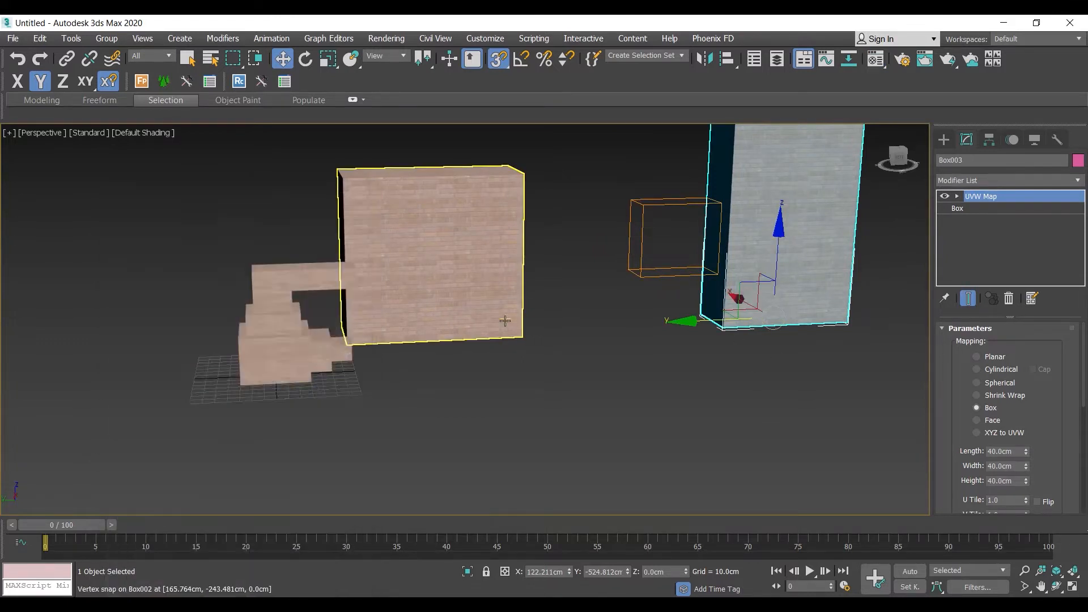
pyautogui.scroll(6, 536, 387)
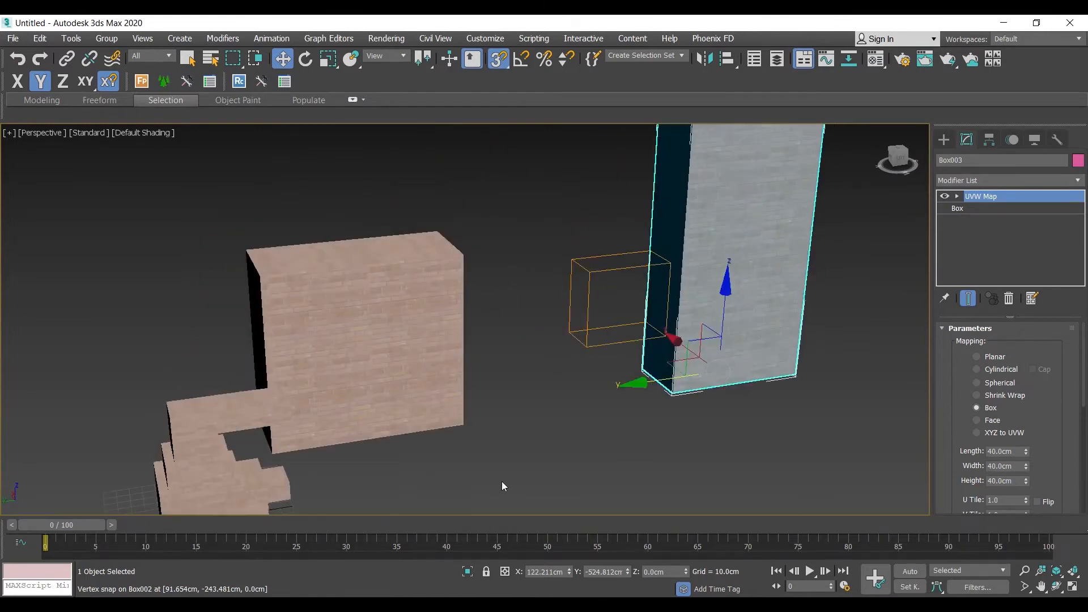
pyautogui.scroll(-4, 494, 450)
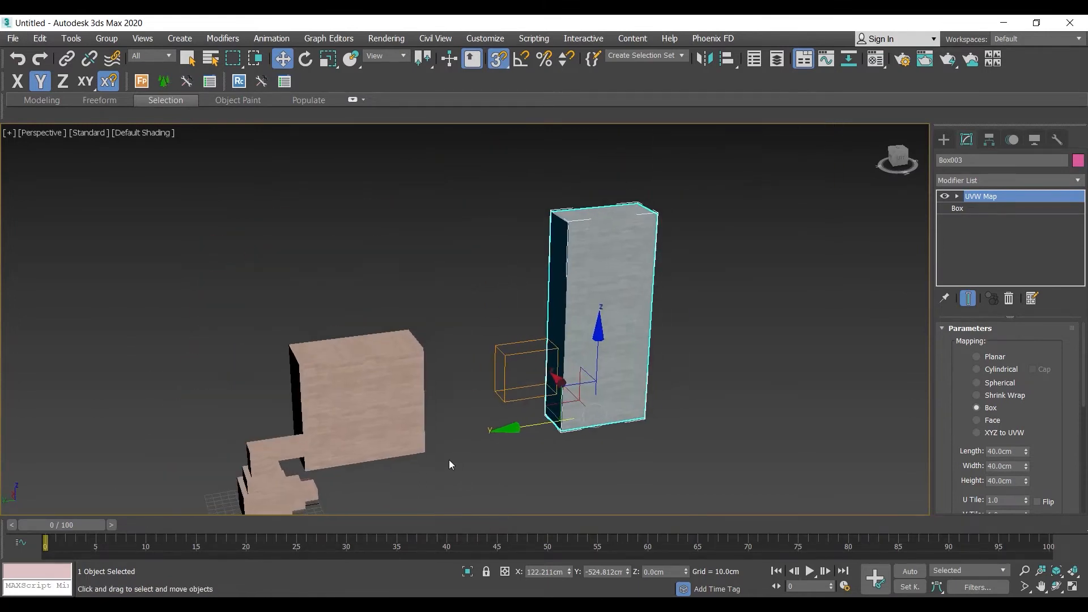
pyautogui.click(705, 223)
pyautogui.moveTo(160, 551); pyautogui.dragTo(168, 532)
pyautogui.press('Delete')
pyautogui.moveTo(354, 502); pyautogui.dragTo(454, 406, button='middle')
pyautogui.press('z')
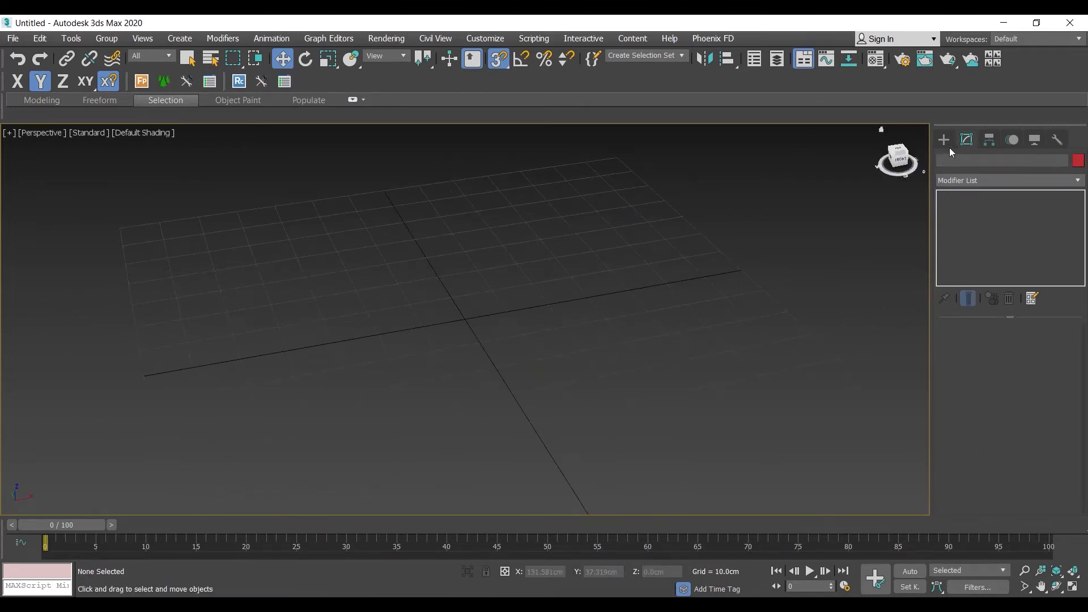
# - Draw an open L-shaped line of two straight segments on the ground grid
pyautogui.click(944, 140)
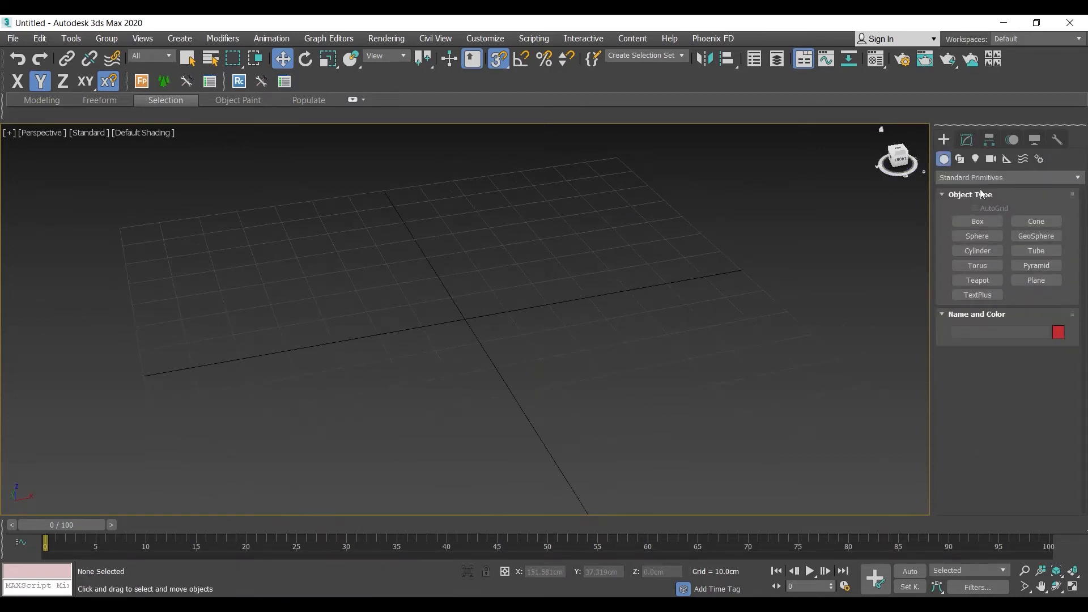
pyautogui.click(958, 160)
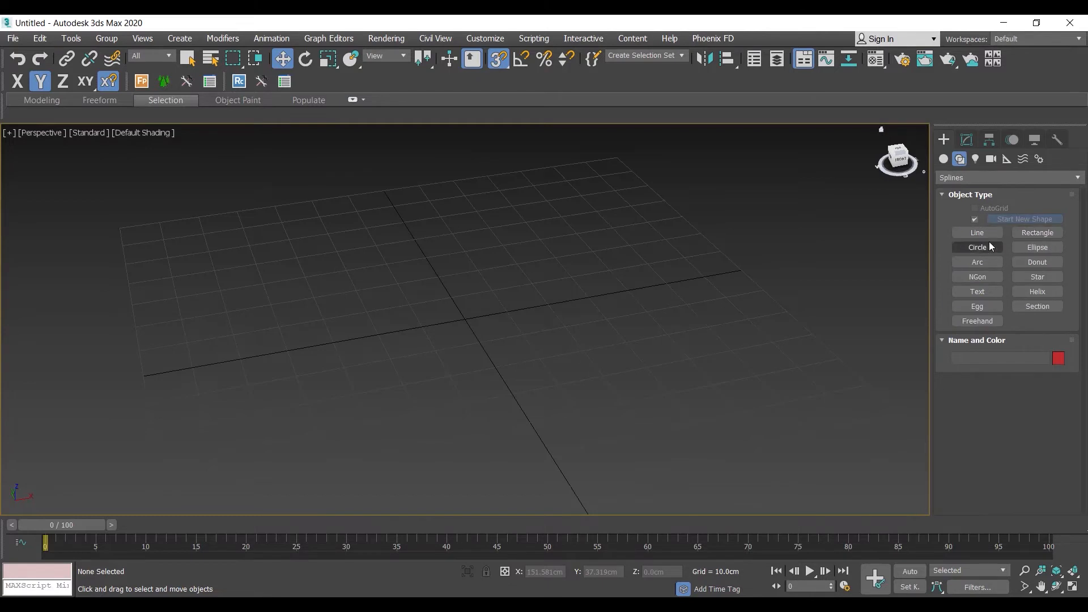
pyautogui.click(1031, 234)
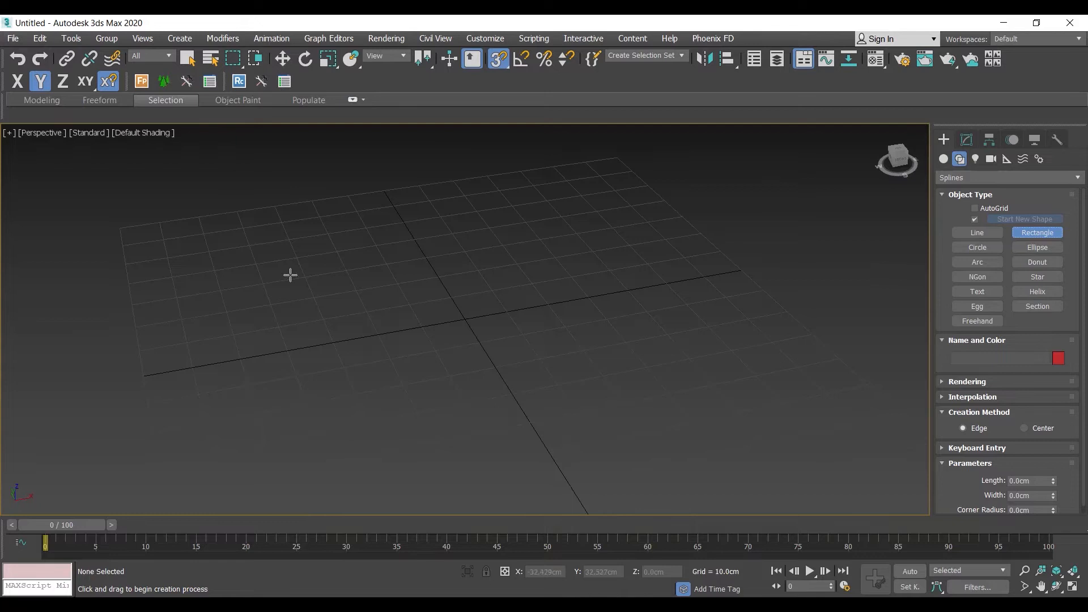
pyautogui.click(959, 234)
pyautogui.click(291, 248)
pyautogui.click(761, 177)
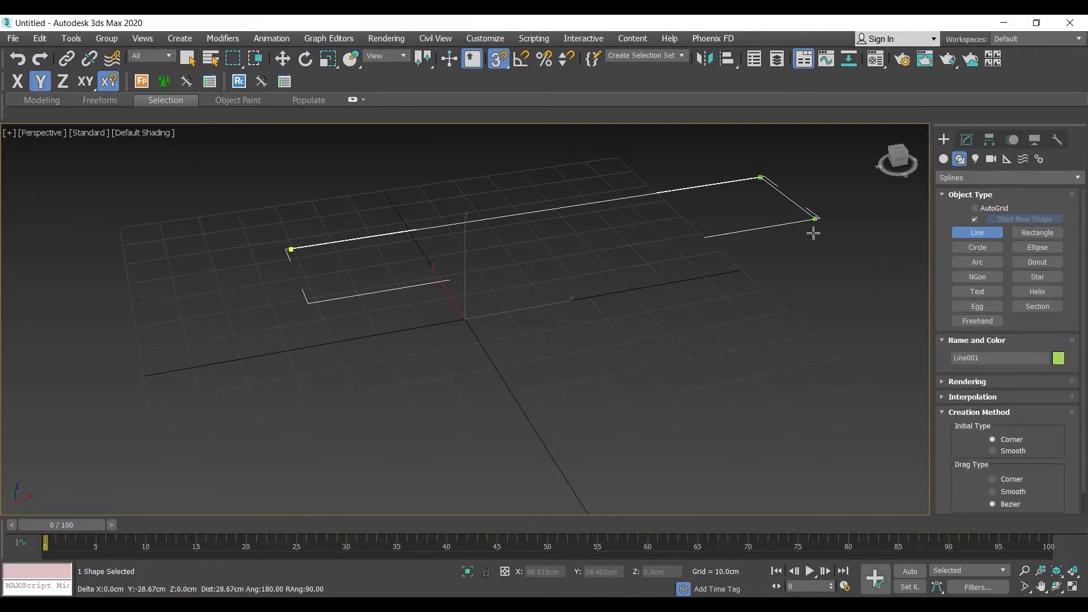
pyautogui.scroll(-5, 464, 330)
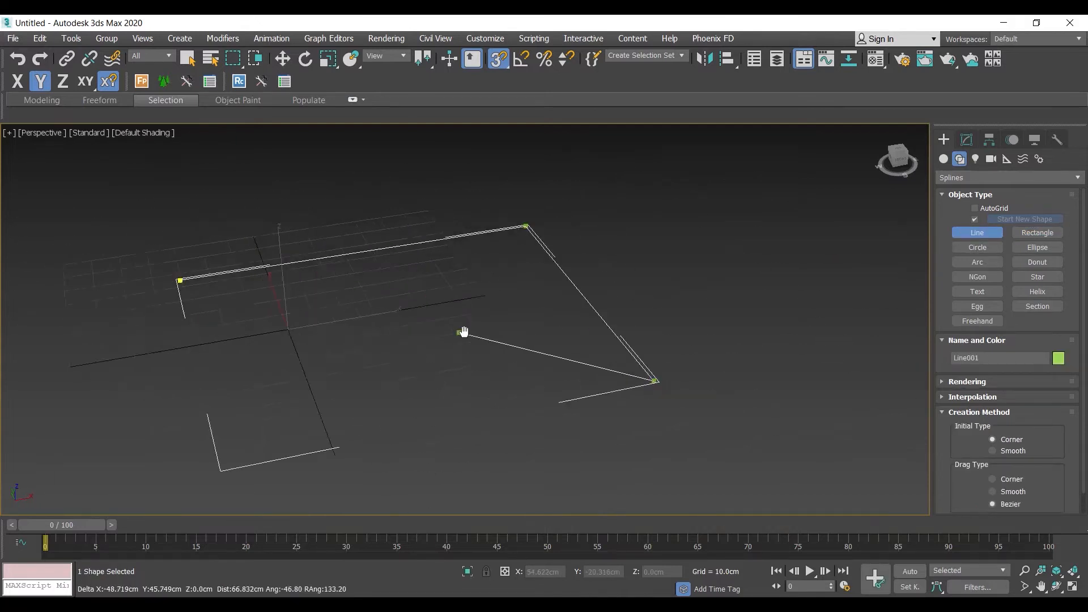
pyautogui.rightClick(509, 365)
pyautogui.rightClick(517, 363)
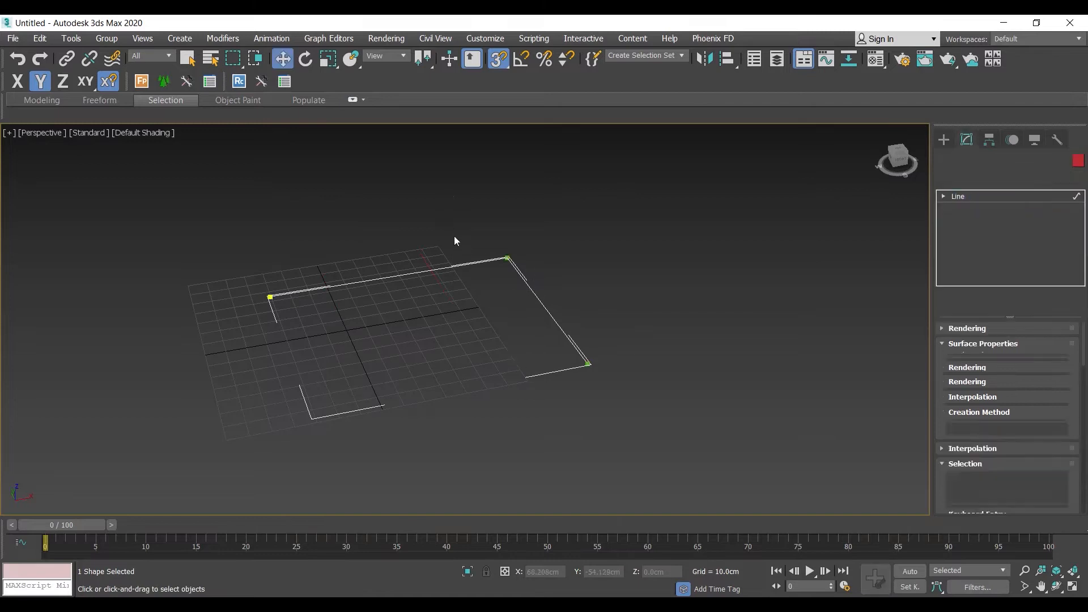
# - Outline the L-shaped line by about 14 cm to give it wall thickness
pyautogui.press('w')
pyautogui.moveTo(946, 472); pyautogui.dragTo(944, 66)
pyautogui.scroll(-5, 1042, 453)
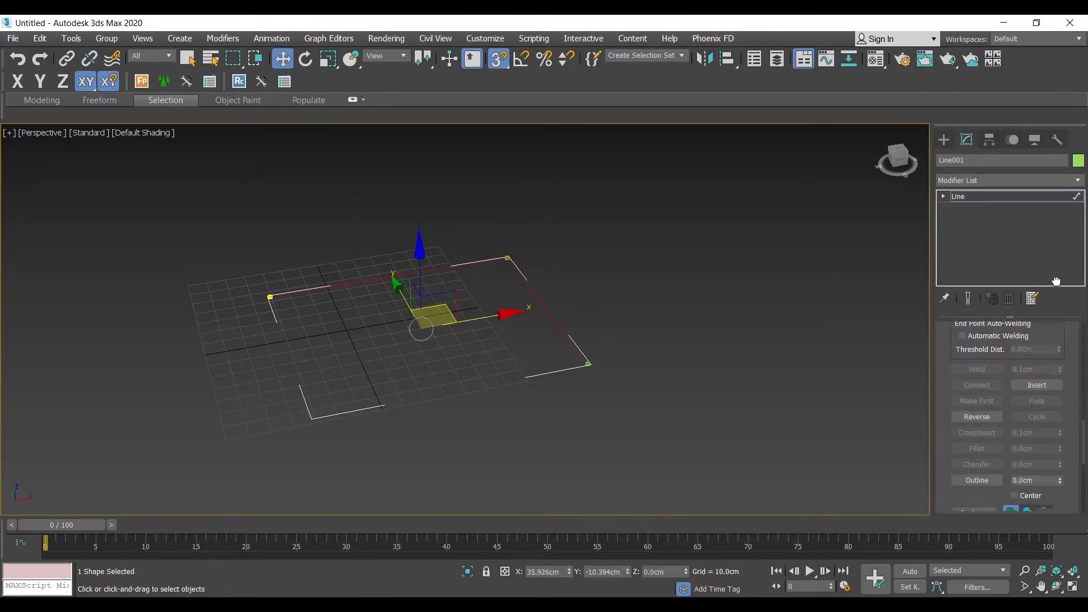
pyautogui.moveTo(1060, 415); pyautogui.dragTo(1063, 395)
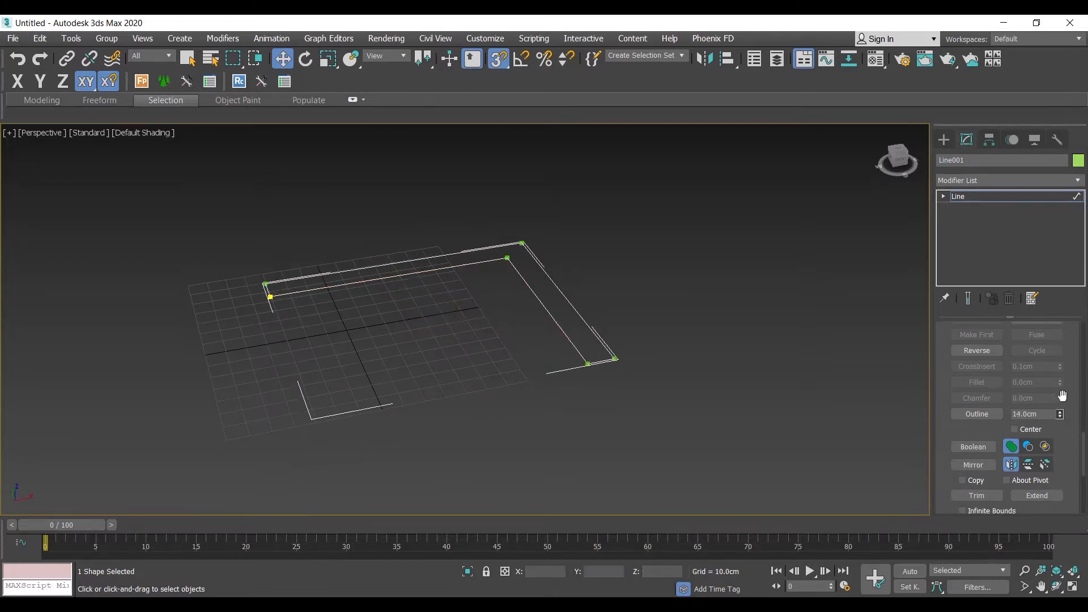
# - Extrude the outlined L-shaped profile 100 cm high and deselect it
pyautogui.click(991, 183)
pyautogui.write('ex')
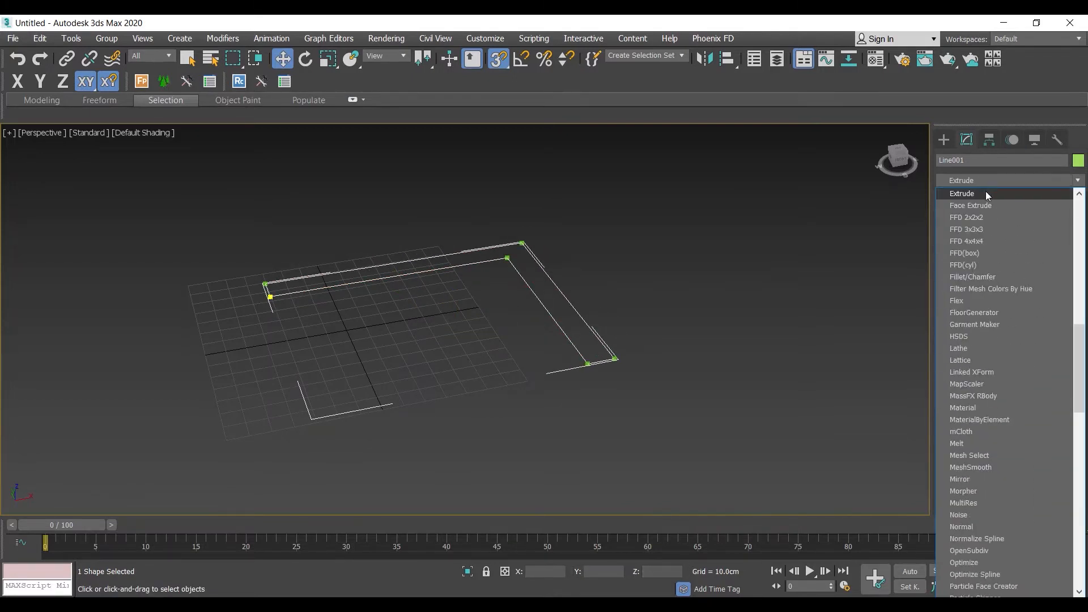
pyautogui.click(985, 193)
pyautogui.moveTo(1077, 359); pyautogui.dragTo(1068, 525)
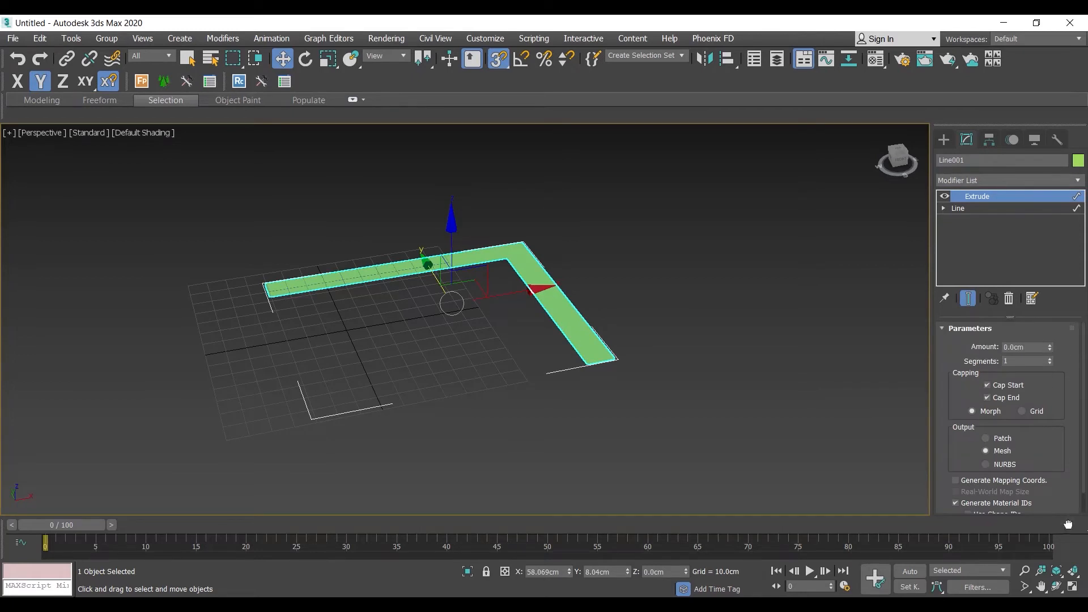
pyautogui.moveTo(1050, 350); pyautogui.dragTo(1038, 246)
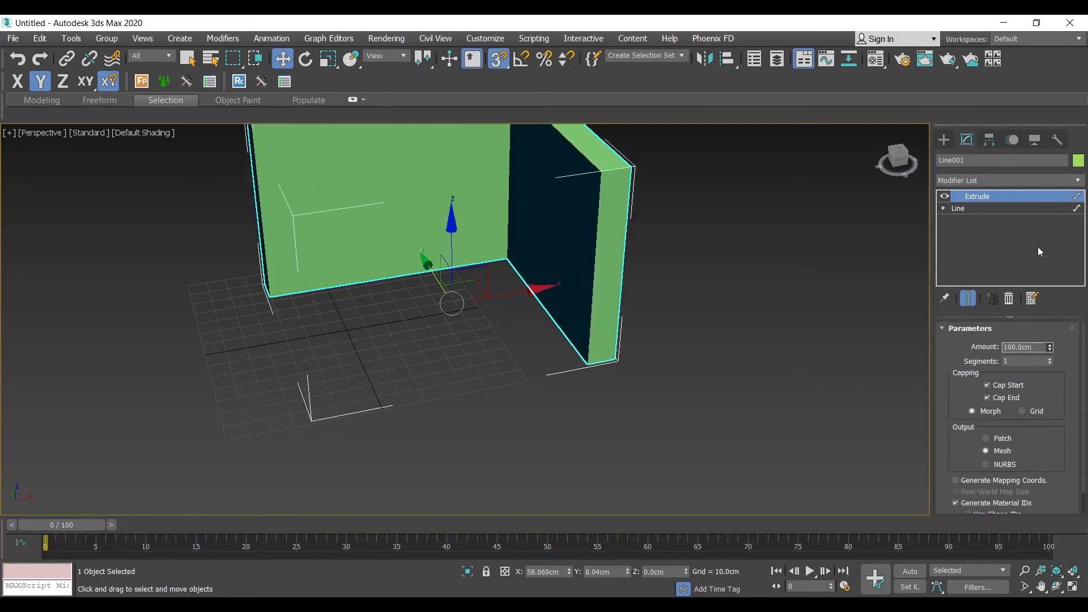
pyautogui.press('z')
pyautogui.click(670, 372)
pyautogui.scroll(-2, 671, 389)
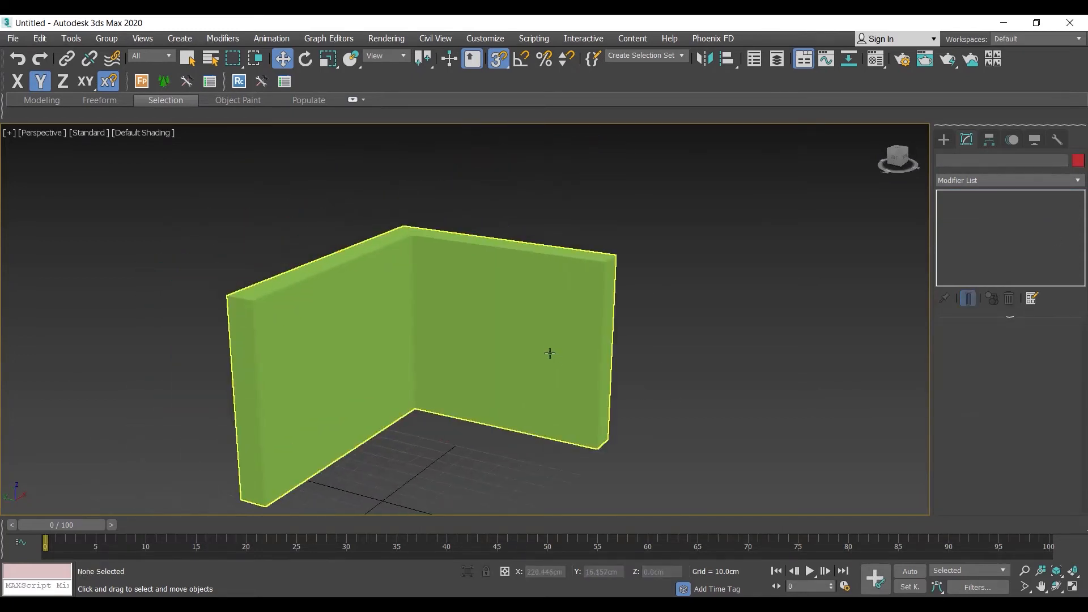
# - Assign the brick material to the L-shaped wall and turn on its display in the viewport
pyautogui.press('m')
pyautogui.moveTo(366, 289); pyautogui.dragTo(474, 300)
pyautogui.moveTo(474, 300); pyautogui.dragTo(573, 257, button='middle')
pyautogui.click(282, 388)
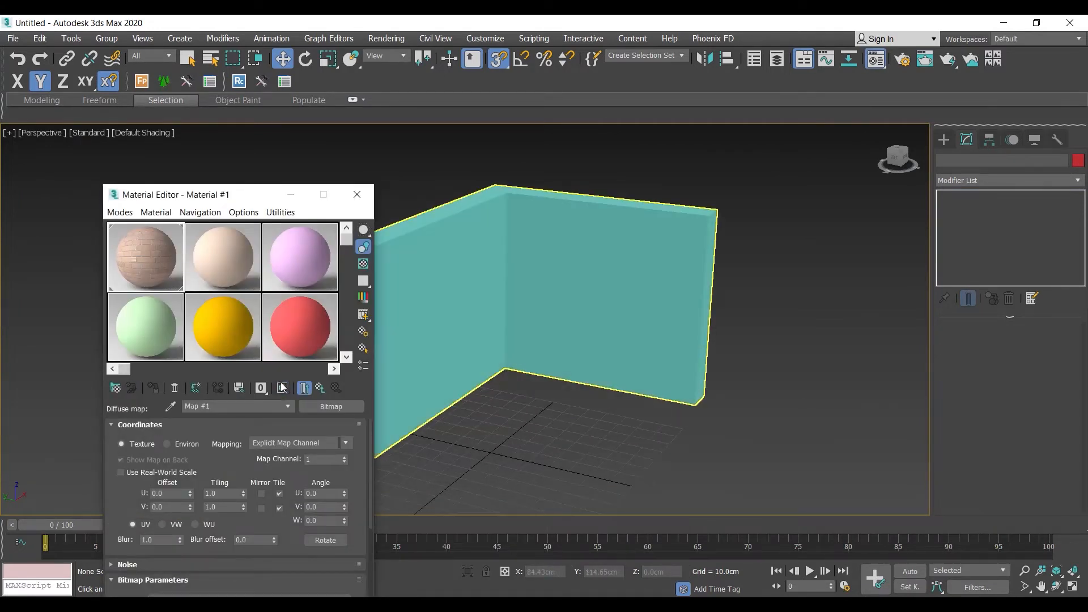
pyautogui.moveTo(569, 354); pyautogui.dragTo(677, 344, button='middle')
pyautogui.click(286, 389)
pyautogui.keyDown('alt'); pyautogui.moveTo(611, 330); pyautogui.dragTo(562, 334, button='middle'); pyautogui.keyUp('alt')
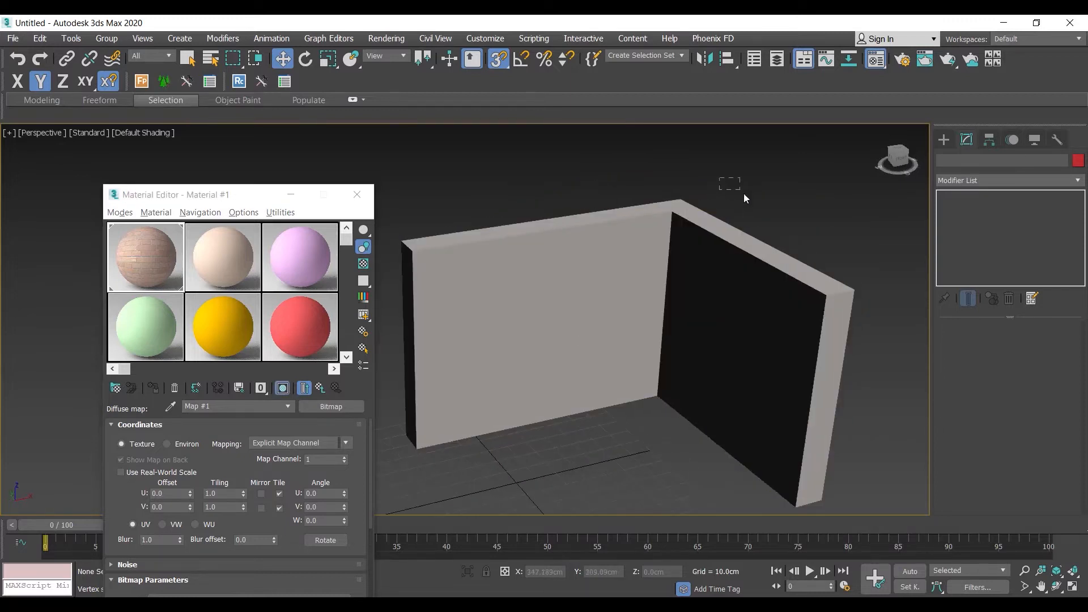
pyautogui.keyDown('alt'); pyautogui.moveTo(745, 198); pyautogui.dragTo(697, 238, button='middle'); pyautogui.keyUp('alt')
# - Add a UVW Map modifier with Box mapping to the L-shaped wall
pyautogui.click(679, 257)
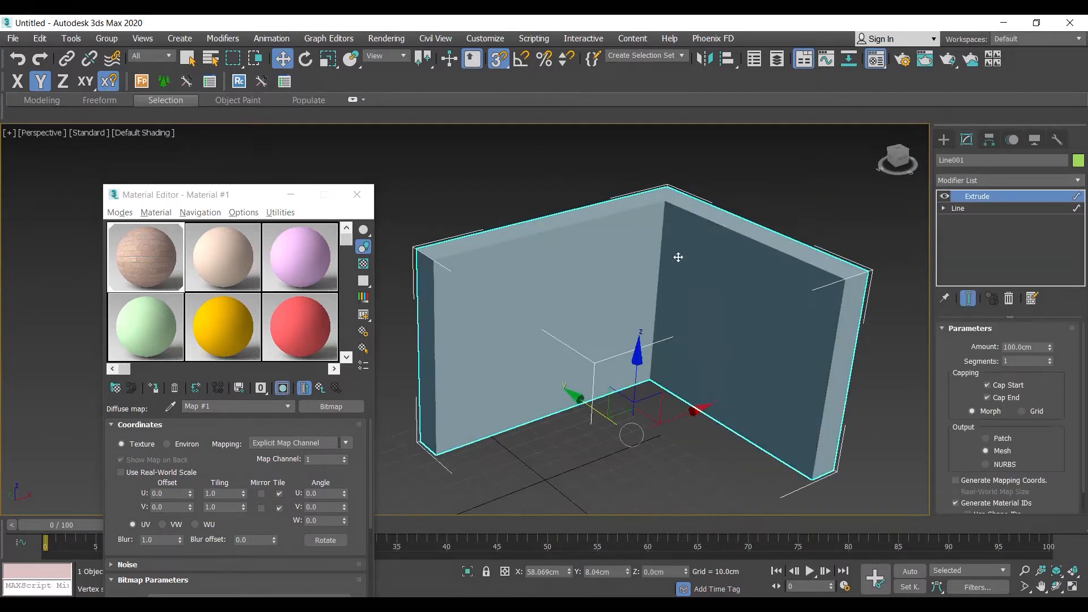
pyautogui.click(966, 181)
pyautogui.press('u')
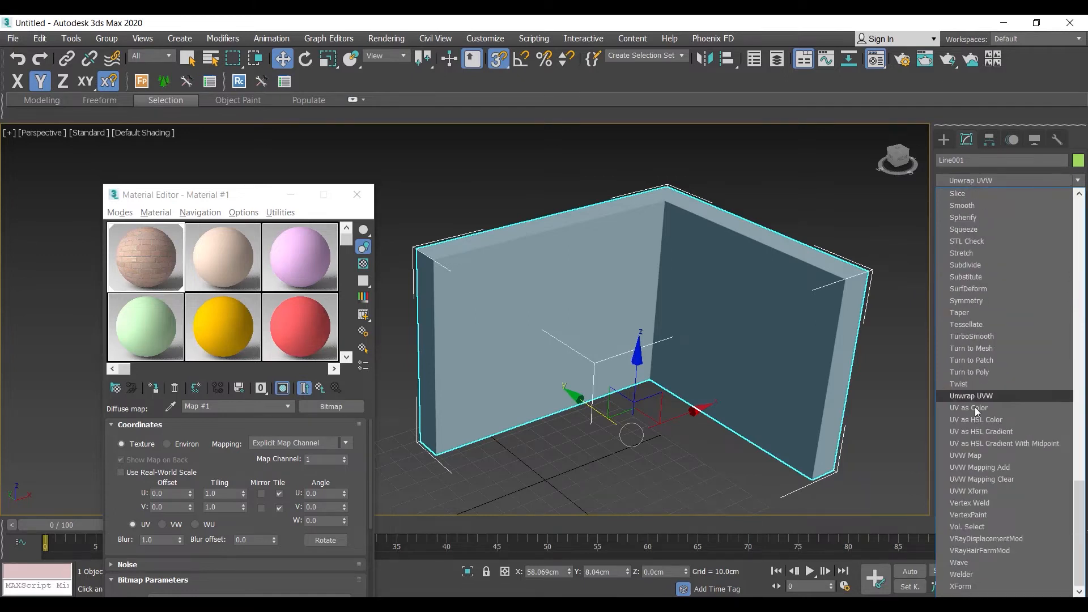
pyautogui.click(971, 455)
pyautogui.keyDown('alt'); pyautogui.moveTo(790, 356); pyautogui.dragTo(773, 358, button='middle'); pyautogui.keyUp('alt')
pyautogui.click(990, 408)
pyautogui.keyDown('alt'); pyautogui.moveTo(927, 392); pyautogui.dragTo(973, 428, button='middle'); pyautogui.keyUp('alt')
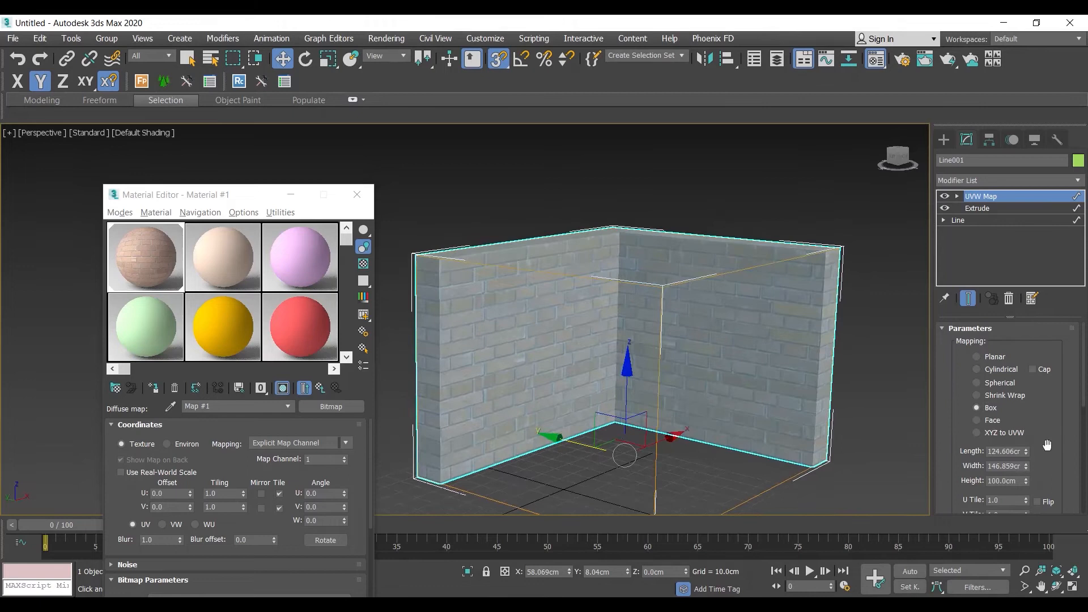
# - Set the box mapping's length, width and height to 100 cm each and deselect the wall
pyautogui.moveTo(1026, 452); pyautogui.dragTo(1026, 444)
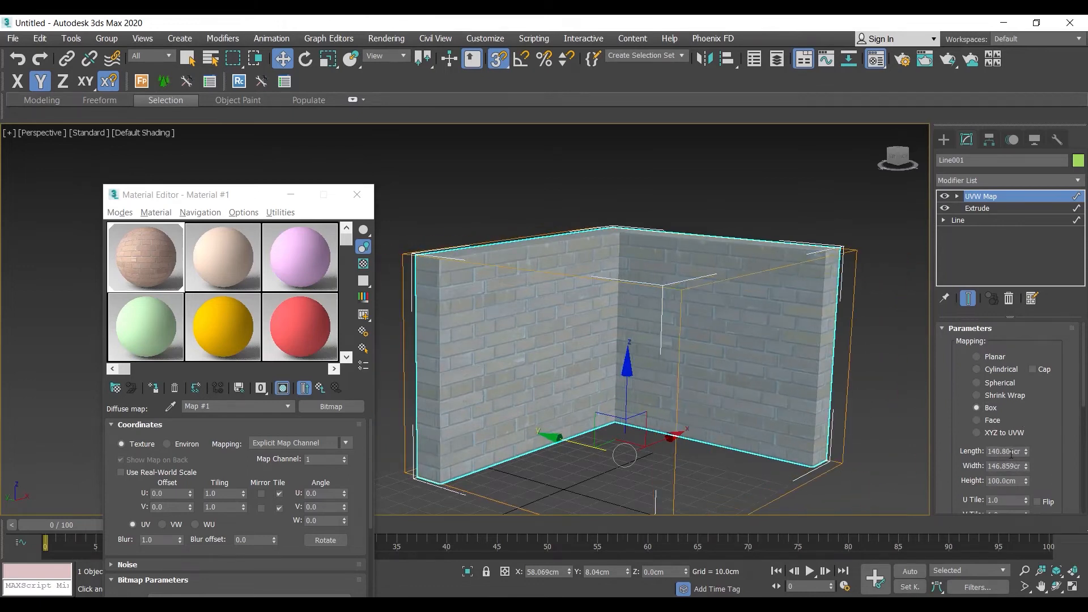
pyautogui.write('100')
pyautogui.press('Tab')
pyautogui.write('10')
pyautogui.press('Tab')
pyautogui.write('100')
pyautogui.moveTo(1017, 466); pyautogui.dragTo(910, 464)
pyautogui.write('100')
pyautogui.press('Return')
pyautogui.click(726, 179)
# - Close the Material Editor and examine the brick pattern on both arms, the corner and the ends of the wall
pyautogui.moveTo(729, 303)
pyautogui.keyDown('alt'); pyautogui.mouseDown(button='middle')
pyautogui.moveTo(748, 294)
pyautogui.moveTo(643, 274)
pyautogui.moveTo(588, 295)
pyautogui.moveTo(687, 335)
pyautogui.moveTo(743, 274)
pyautogui.moveTo(652, 289)
pyautogui.moveTo(719, 314)
pyautogui.mouseUp(button='middle'); pyautogui.keyUp('alt')
pyautogui.click(719, 315)
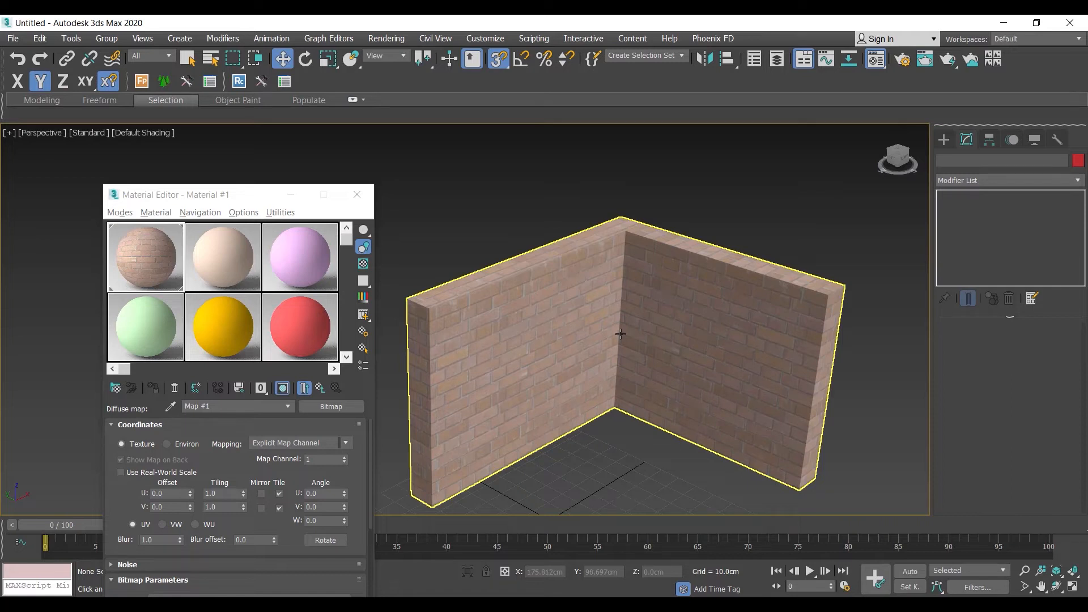
pyautogui.scroll(-5, 534, 331)
pyautogui.moveTo(485, 343)
pyautogui.keyDown('alt'); pyautogui.mouseDown(button='middle')
pyautogui.moveTo(547, 330)
pyautogui.moveTo(471, 330)
pyautogui.mouseUp(button='middle'); pyautogui.keyUp('alt')
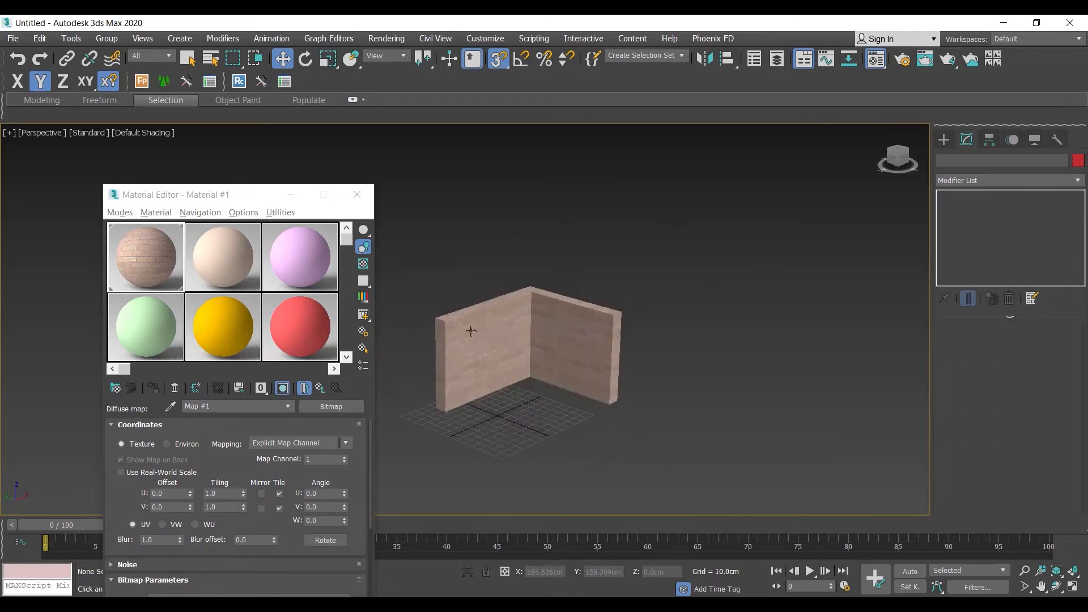
pyautogui.click(364, 201)
pyautogui.scroll(5, 510, 369)
pyautogui.keyDown('alt'); pyautogui.moveTo(510, 368); pyautogui.dragTo(424, 321, button='middle'); pyautogui.keyUp('alt')
pyautogui.keyDown('alt'); pyautogui.moveTo(573, 321); pyautogui.dragTo(382, 338, button='middle'); pyautogui.keyUp('alt')
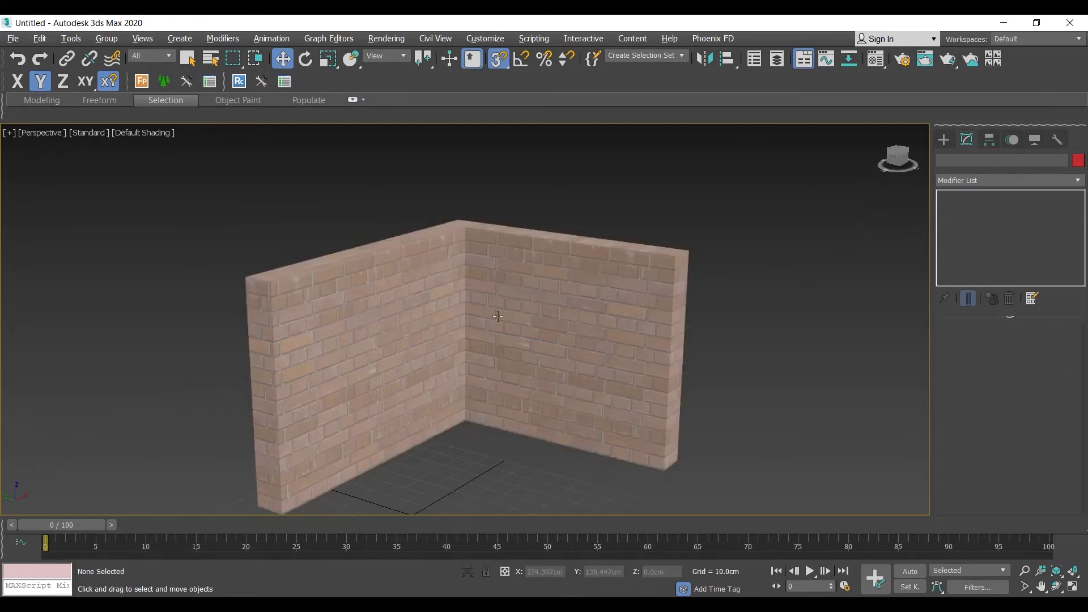
pyautogui.keyDown('alt'); pyautogui.moveTo(497, 318); pyautogui.dragTo(514, 346, button='middle'); pyautogui.keyUp('alt')
pyautogui.keyDown('alt'); pyautogui.moveTo(440, 267); pyautogui.dragTo(394, 305, button='middle'); pyautogui.keyUp('alt')
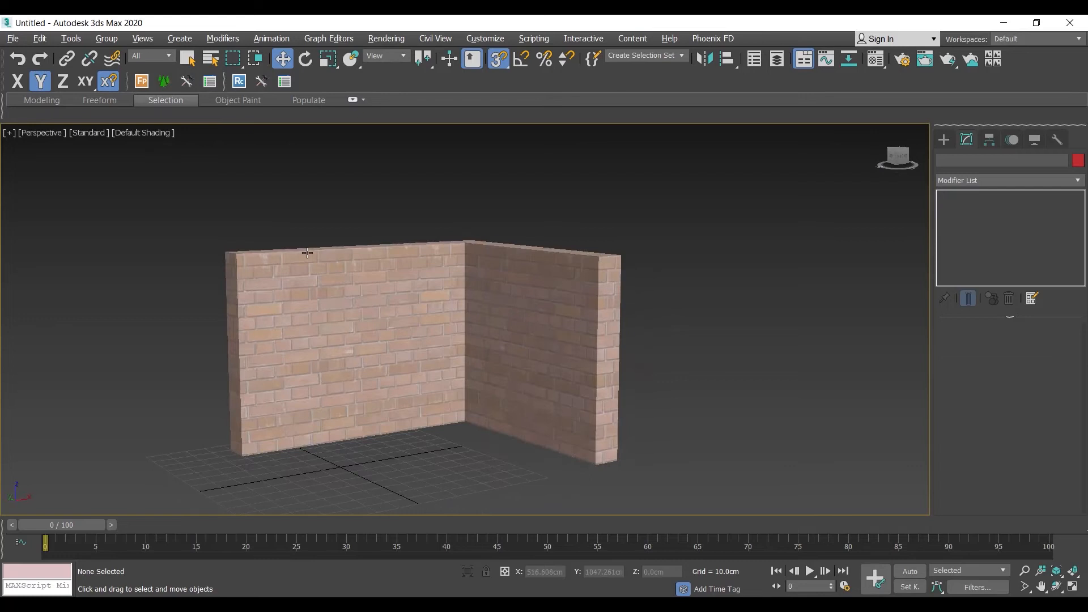
# - Add an Edit Poly modifier above the UVW Map on the L-shaped wall and deselect it
pyautogui.click(401, 312)
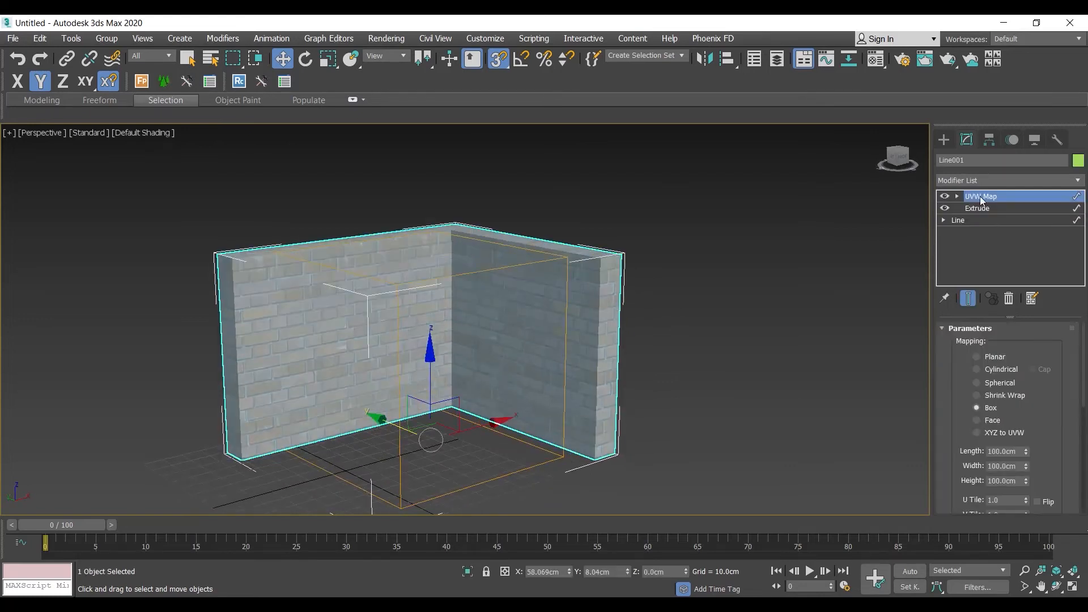
pyautogui.click(980, 182)
pyautogui.press('e')
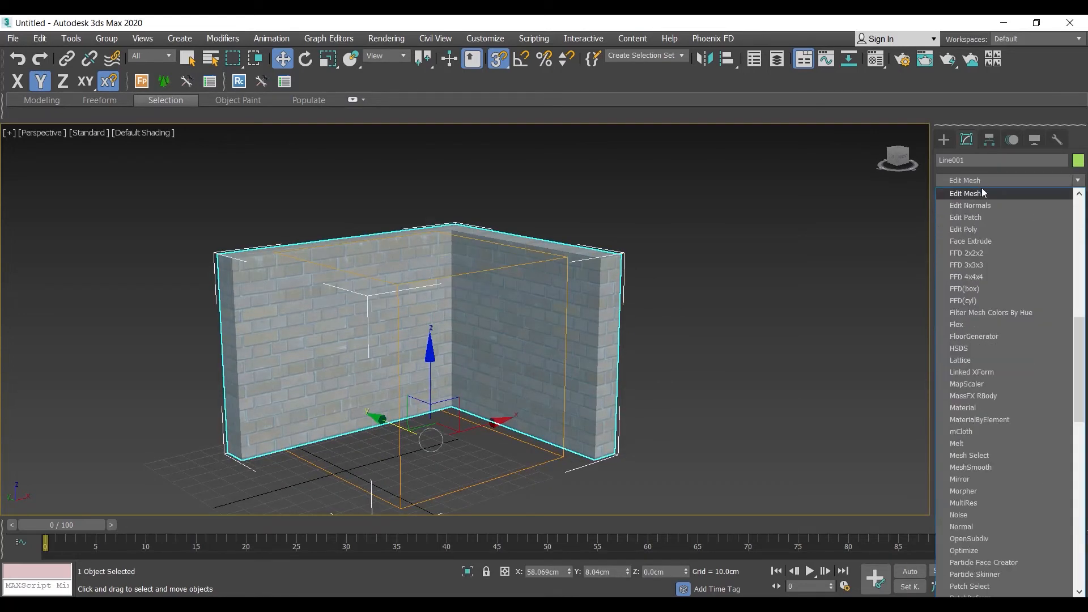
pyautogui.click(978, 230)
pyautogui.click(655, 304)
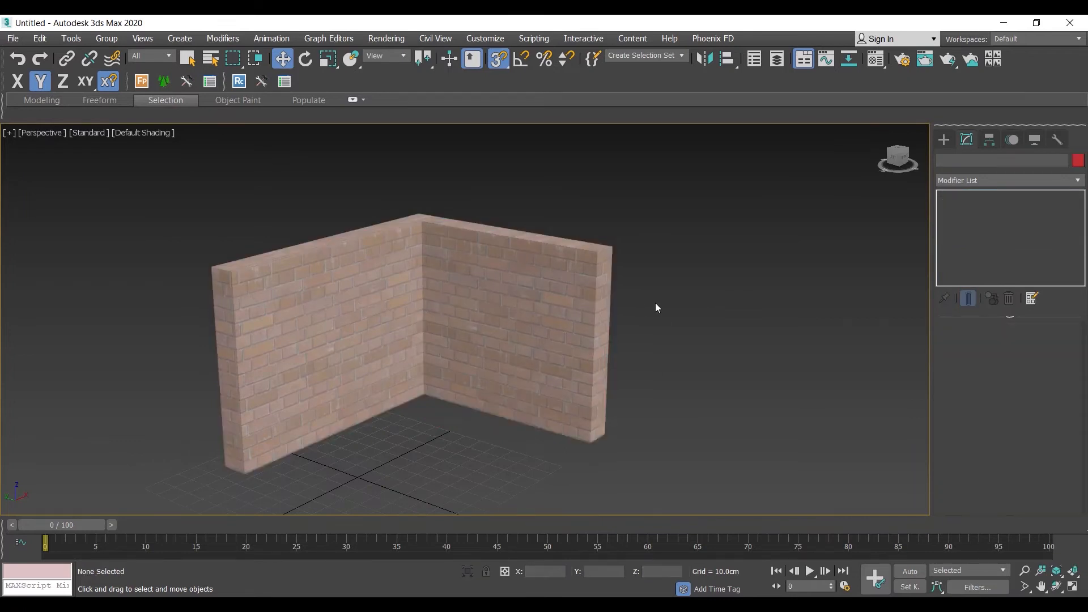
pyautogui.scroll(4, 545, 350)
pyautogui.scroll(-3, 547, 335)
pyautogui.moveTo(547, 334); pyautogui.dragTo(668, 361, button='middle')
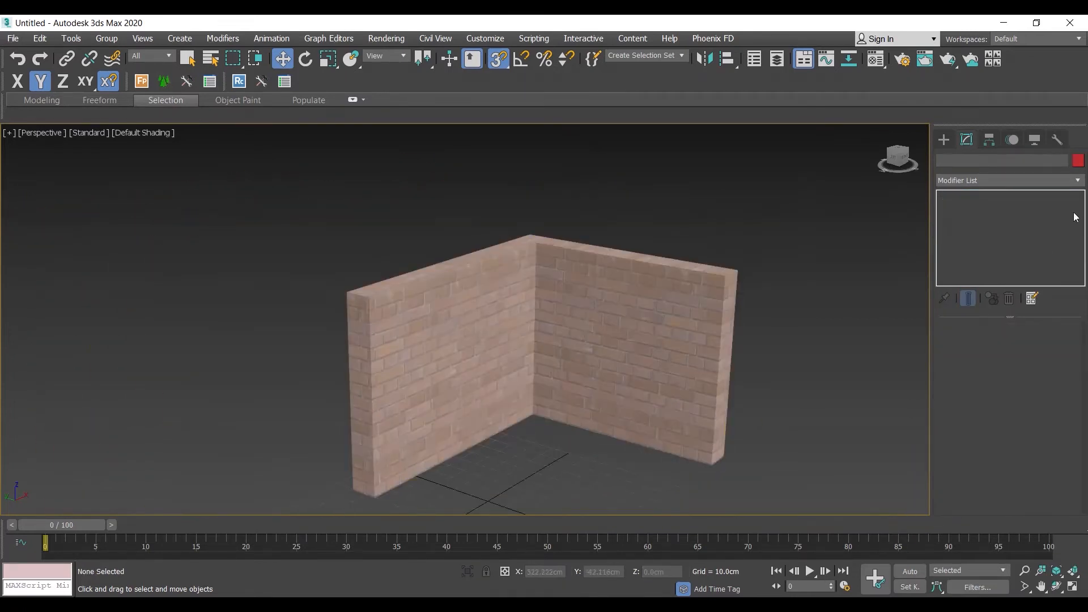
# - Select the L-shaped wall again and collapse all rollouts of its Edit Poly modifier
pyautogui.click(652, 296)
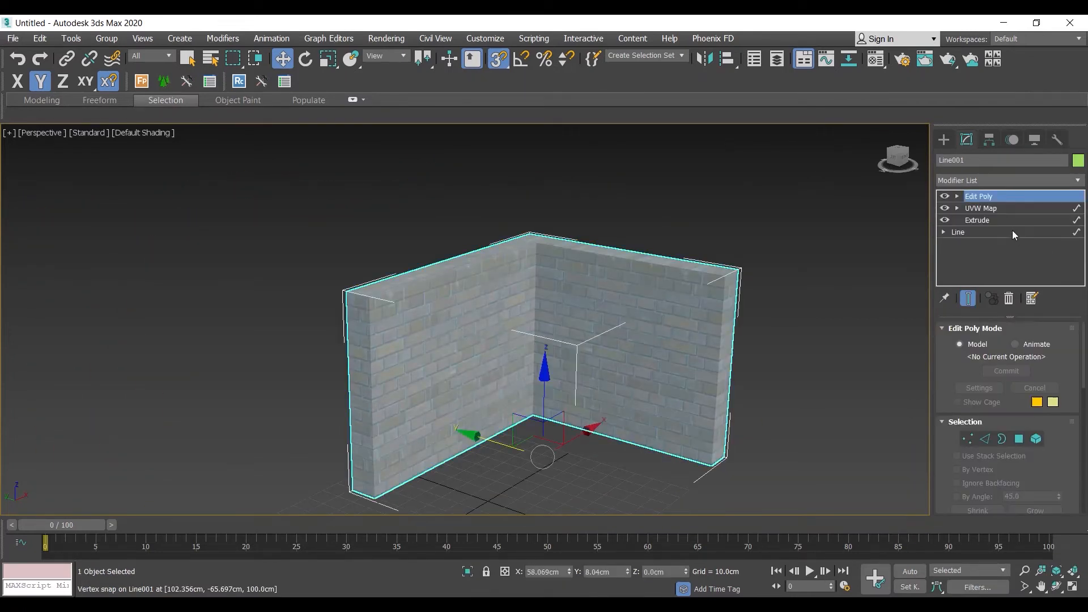
pyautogui.rightClick(944, 356)
pyautogui.click(980, 385)
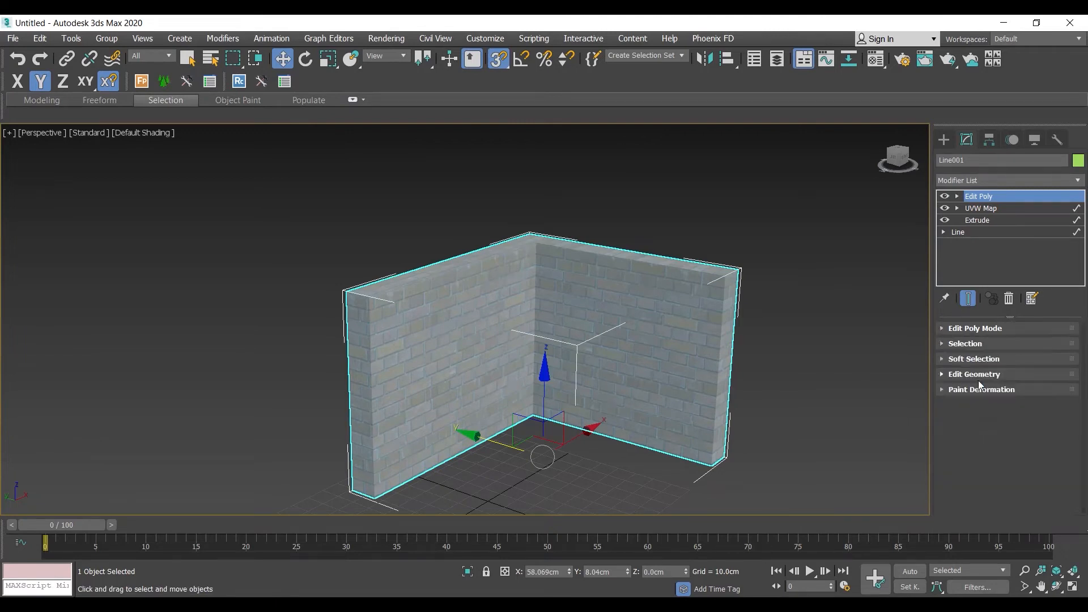
# - Enter the Edit Poly's Polygon level, collapse the Edit Polygons rollout and bring the Polygon: Material IDs settings into view
pyautogui.click(956, 196)
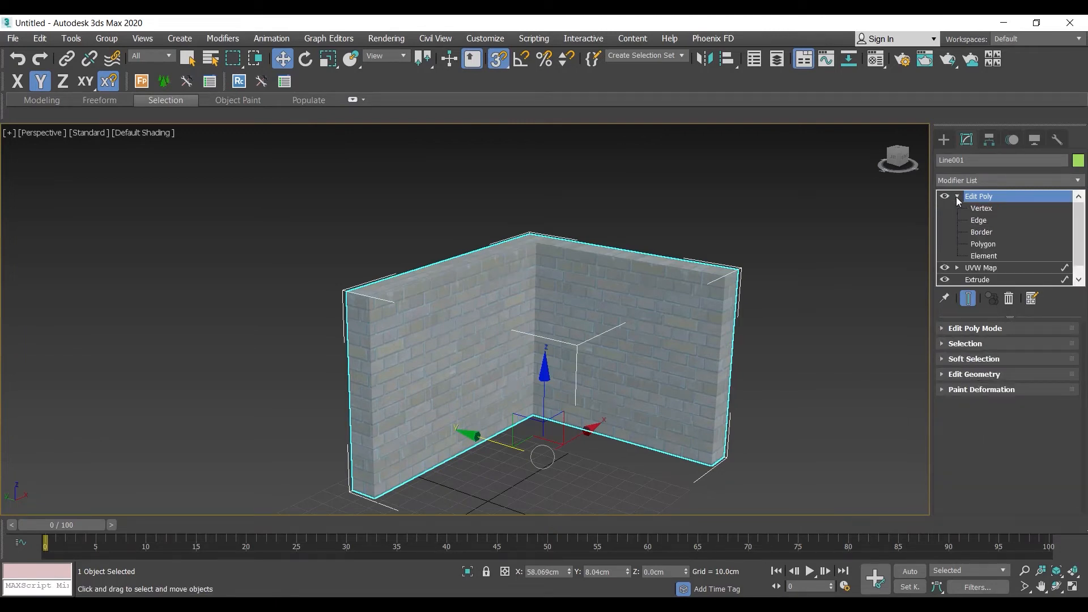
pyautogui.click(985, 245)
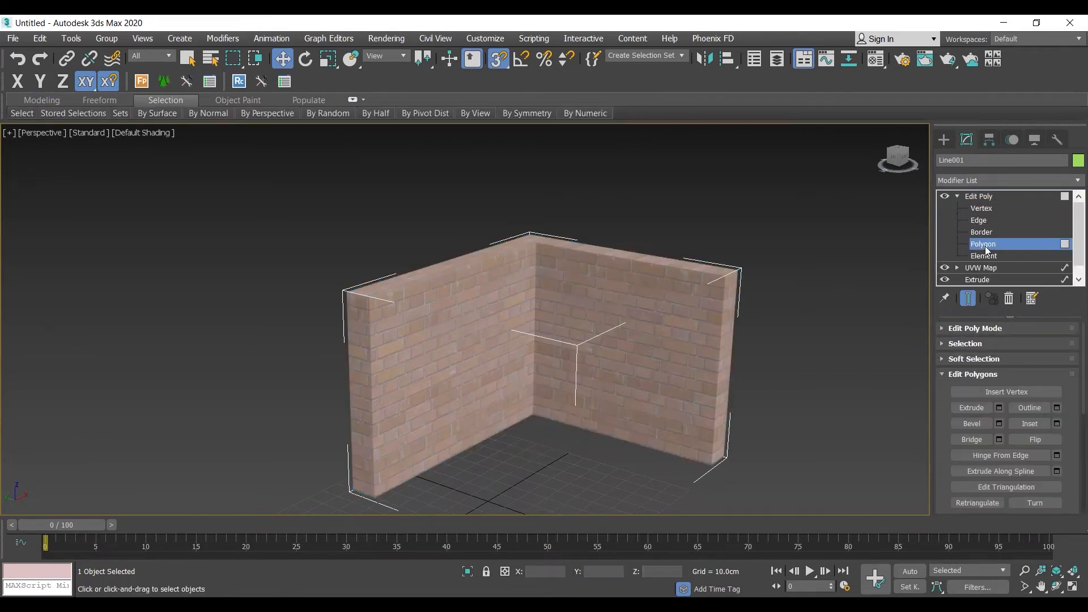
pyautogui.click(968, 376)
pyautogui.moveTo(967, 423); pyautogui.dragTo(965, 371)
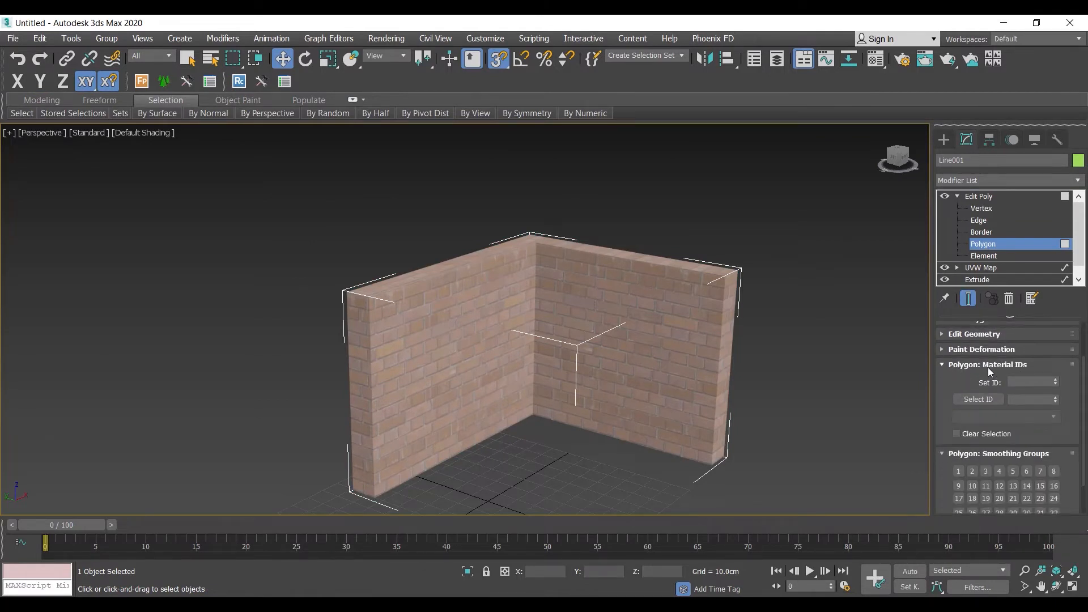
# - Select the wall's inner faces, an end face and the top face one at a time to examine their material IDs
pyautogui.moveTo(579, 382); pyautogui.dragTo(552, 381, button='middle')
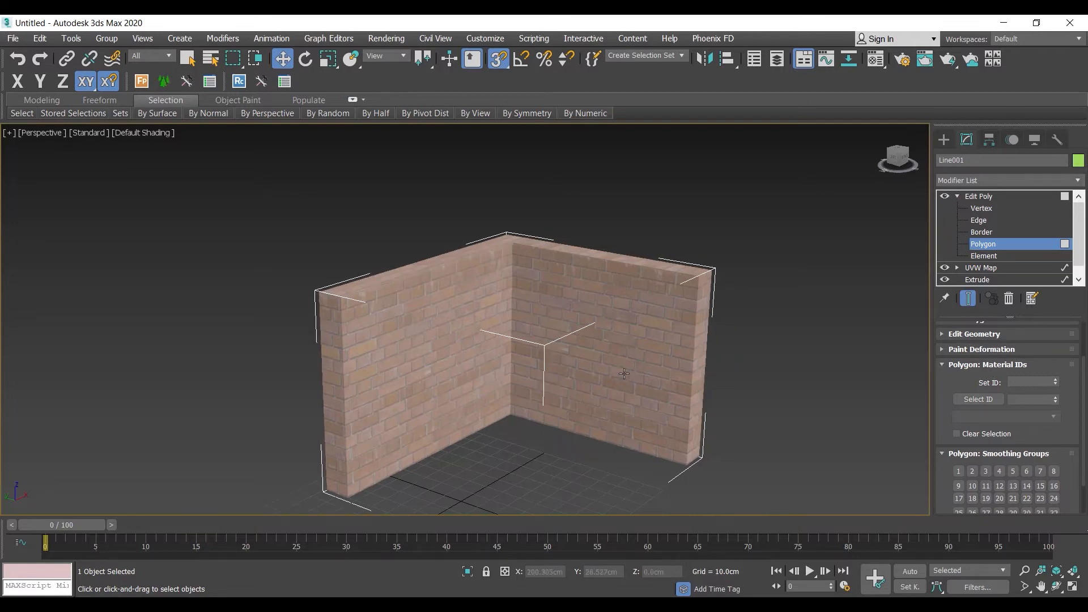
pyautogui.click(615, 335)
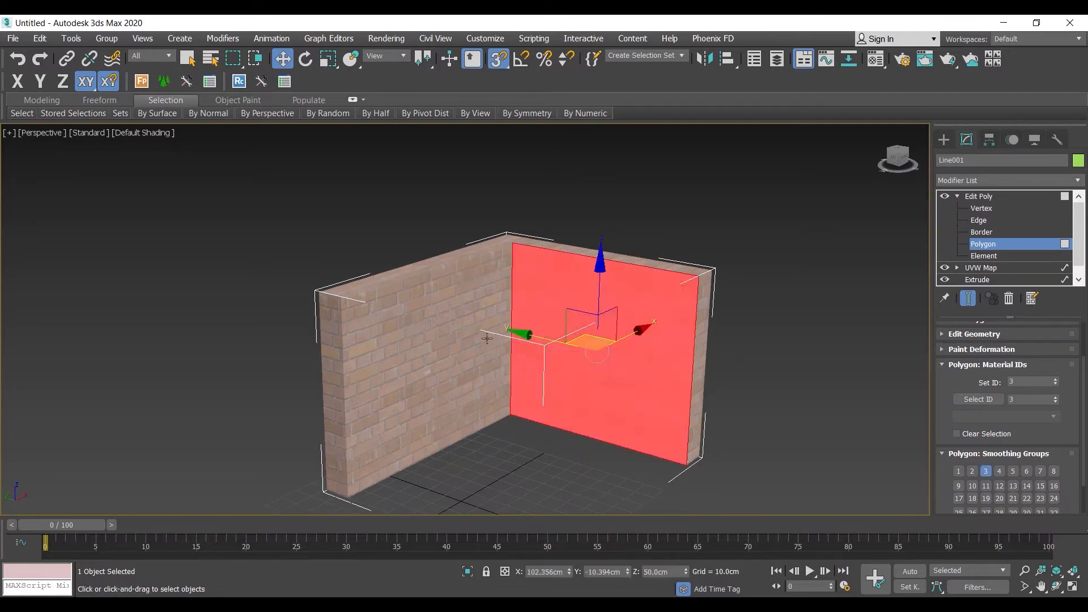
pyautogui.click(505, 308)
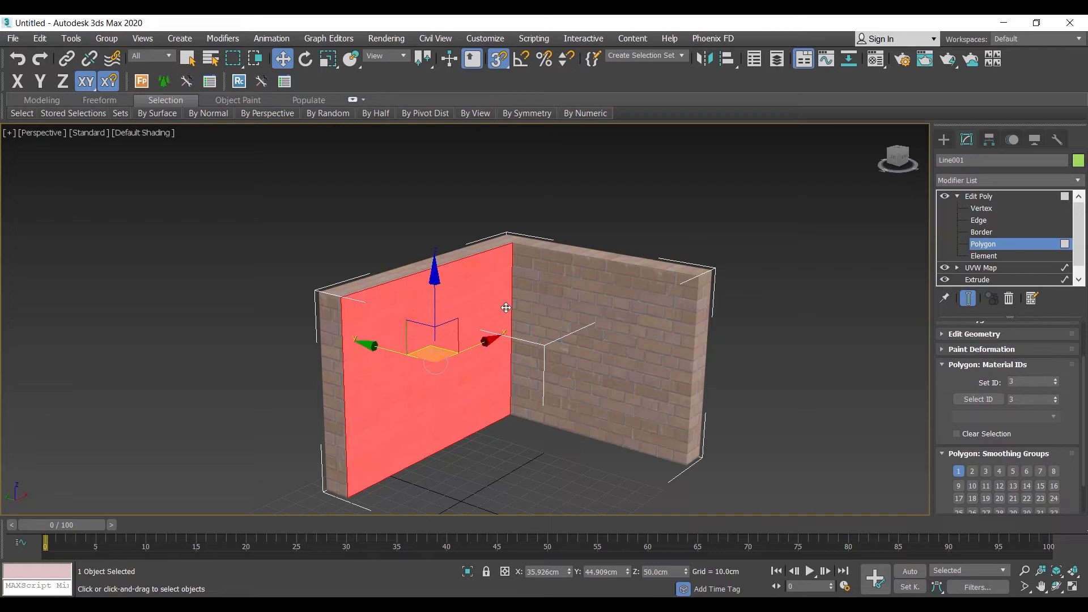
pyautogui.click(666, 358)
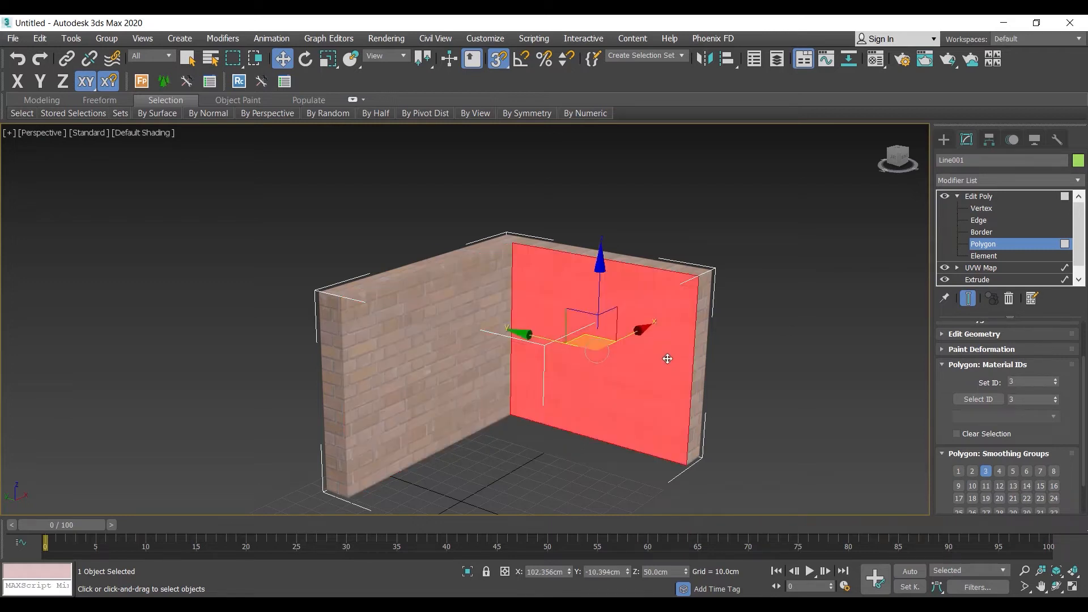
pyautogui.click(703, 366)
pyautogui.click(661, 265)
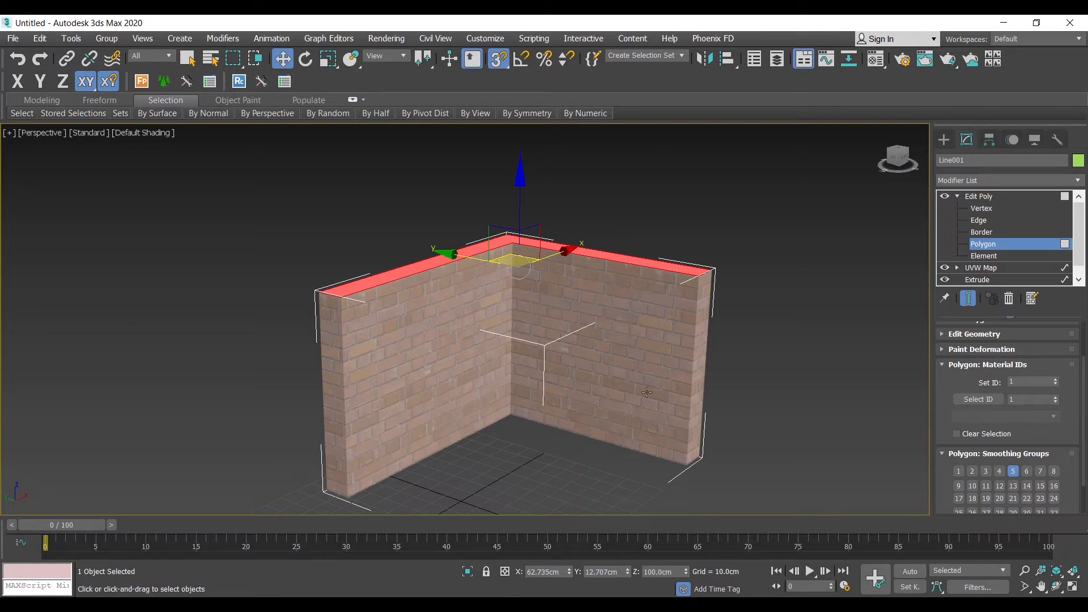
# - Select all polygons of the wall, set their material ID to 1 and deselect them
pyautogui.keyDown('alt'); pyautogui.moveTo(749, 382); pyautogui.dragTo(790, 390, button='middle'); pyautogui.keyUp('alt')
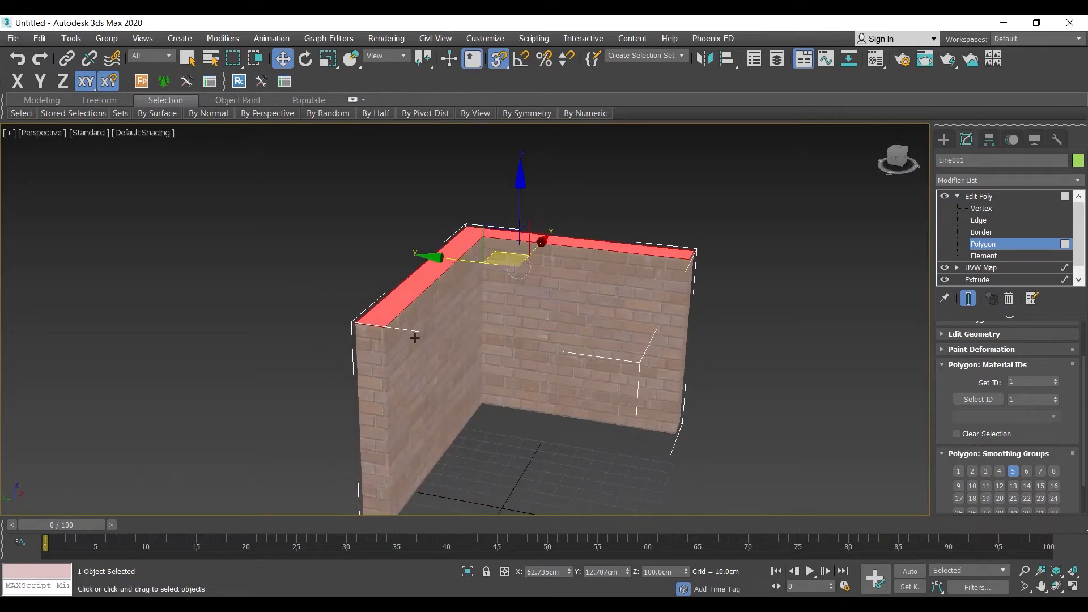
pyautogui.scroll(-3, 414, 337)
pyautogui.hotkey('ctrl', 'a')
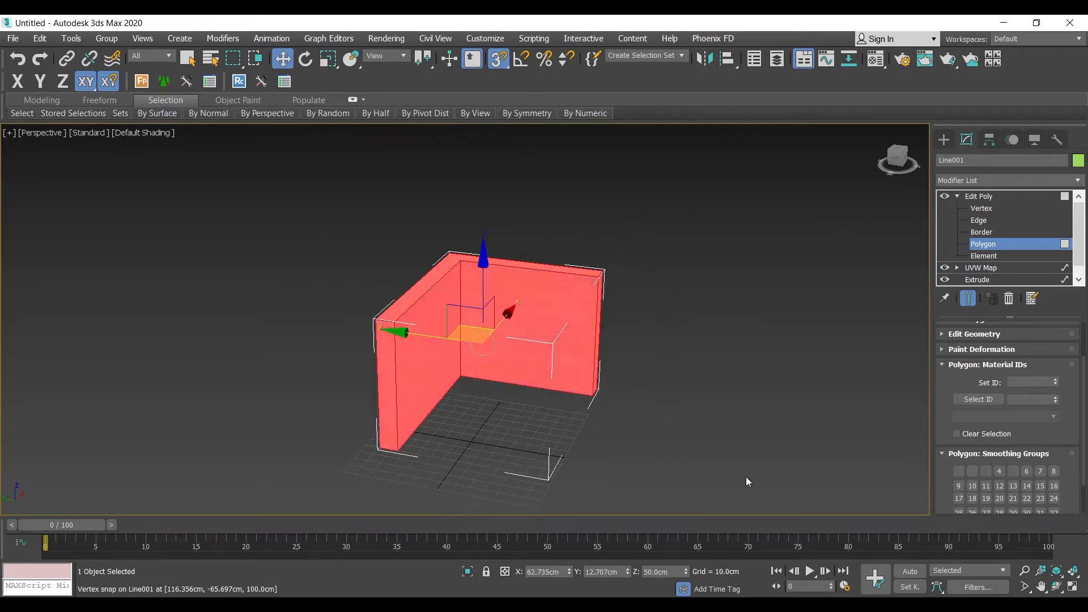
pyautogui.click(1056, 384)
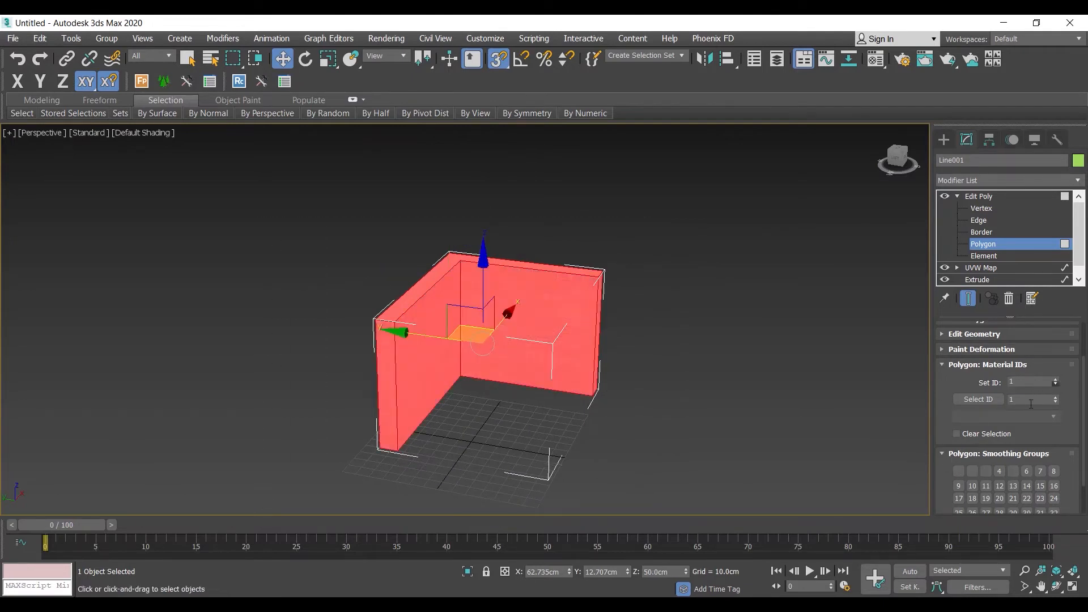
pyautogui.click(802, 437)
# - Select both outer faces of the L-shaped wall and set their material ID to 2
pyautogui.keyDown('alt'); pyautogui.moveTo(618, 368); pyautogui.dragTo(652, 370, button='middle'); pyautogui.keyUp('alt')
pyautogui.scroll(6, 452, 285)
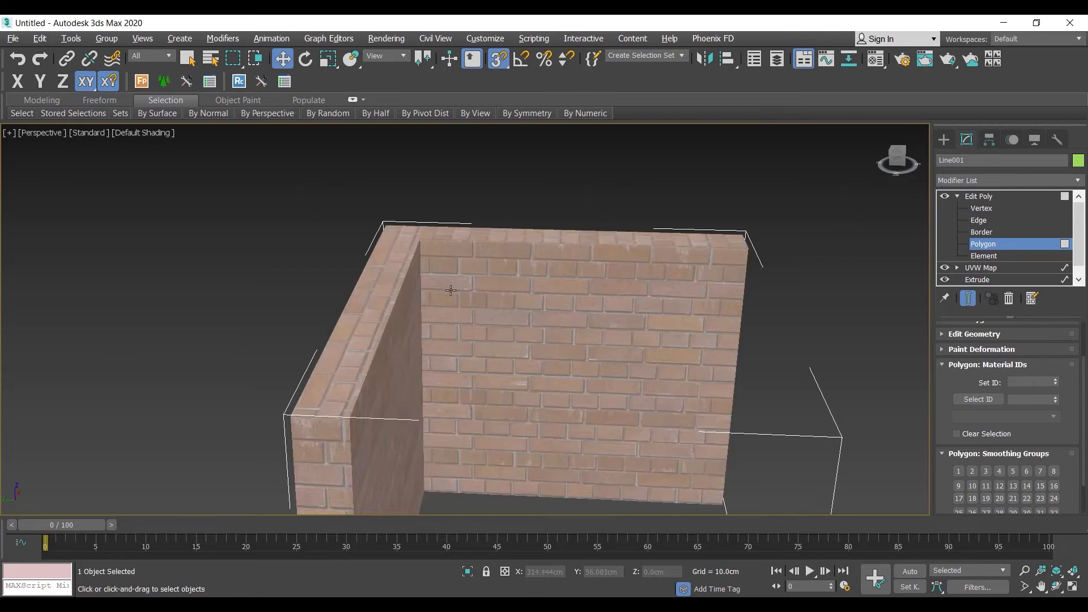
pyautogui.click(547, 418)
pyautogui.keyDown('alt'); pyautogui.moveTo(590, 337); pyautogui.dragTo(652, 366, button='middle'); pyautogui.keyUp('alt')
pyautogui.keyDown('ctrl'); pyautogui.click(504, 392); pyautogui.keyUp('ctrl')
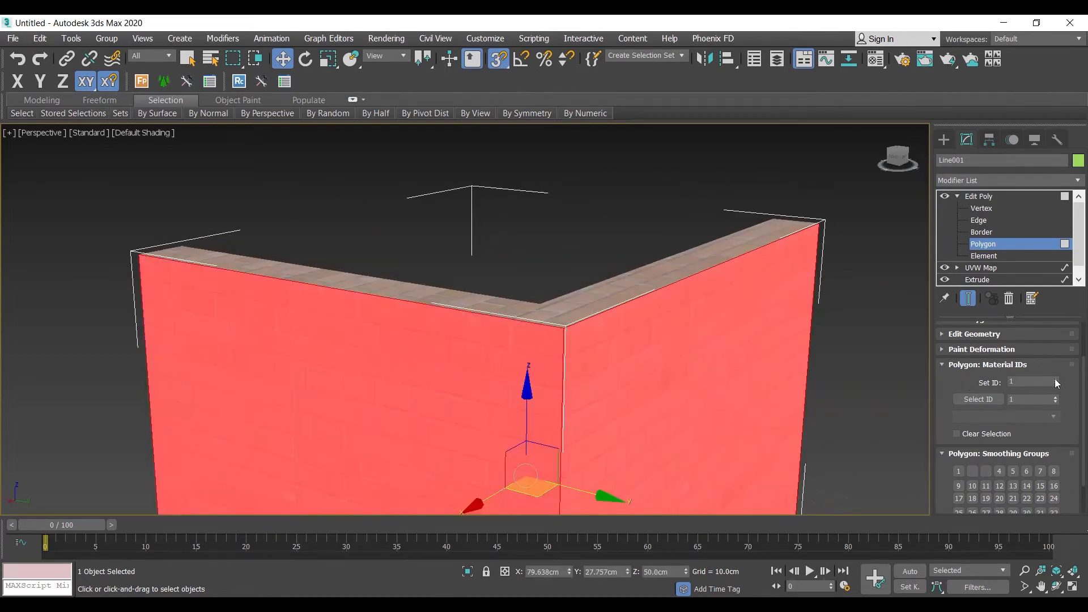
# - Assign the wall's top and bottom faces their own material ID, separate from the inner and outer faces, and deselect them
pyautogui.scroll(-5, 757, 393)
pyautogui.keyDown('alt'); pyautogui.moveTo(649, 358); pyautogui.dragTo(462, 389, button='middle'); pyautogui.keyUp('alt')
pyautogui.click(498, 349)
pyautogui.keyDown('alt'); pyautogui.moveTo(551, 398); pyautogui.dragTo(536, 356, button='middle'); pyautogui.keyUp('alt')
pyautogui.keyDown('ctrl'); pyautogui.click(520, 352); pyautogui.keyUp('ctrl')
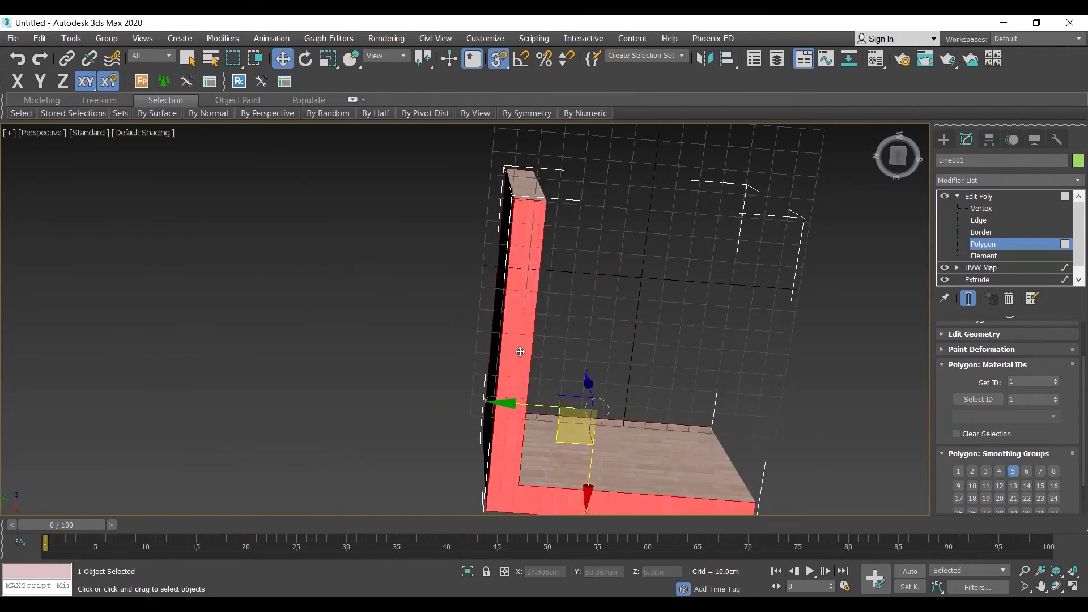
pyautogui.click(1055, 381)
pyautogui.keyDown('alt'); pyautogui.moveTo(812, 414); pyautogui.dragTo(629, 471, button='middle'); pyautogui.keyUp('alt')
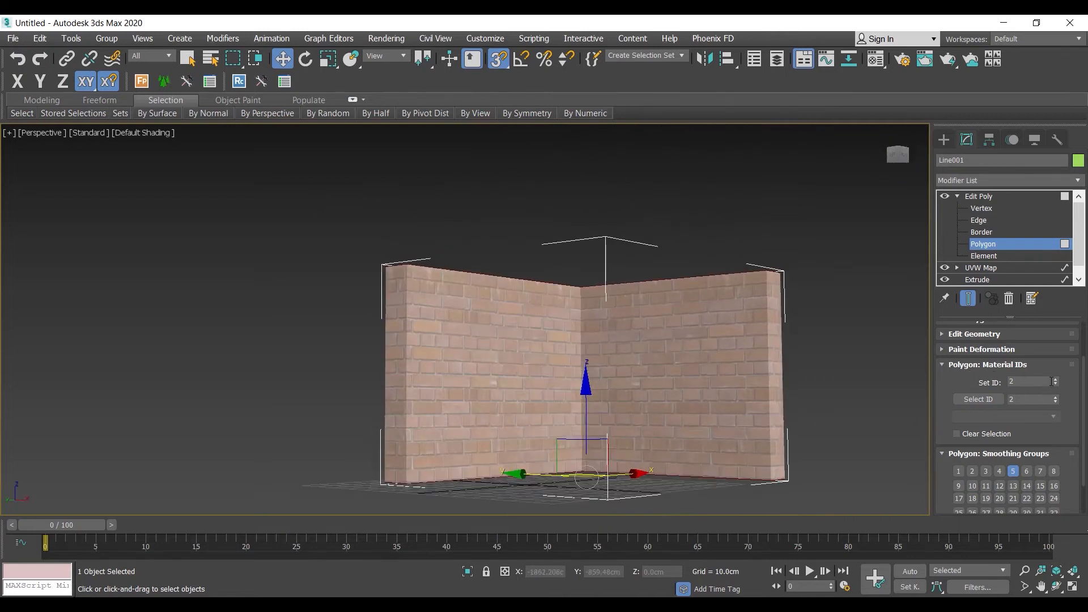
pyautogui.click(829, 353)
pyautogui.keyDown('alt'); pyautogui.moveTo(828, 353); pyautogui.dragTo(752, 396, button='middle'); pyautogui.keyUp('alt')
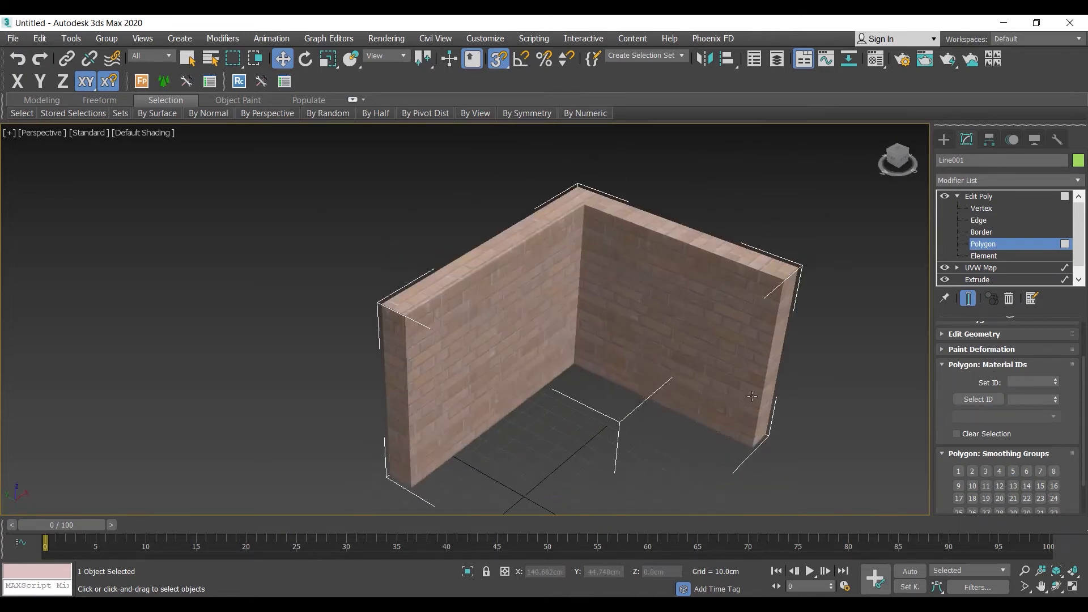
# - Select the wall's polygons with material ID 1 to check which faces carry it
pyautogui.click(1027, 400)
pyautogui.write('1')
pyautogui.press('Return')
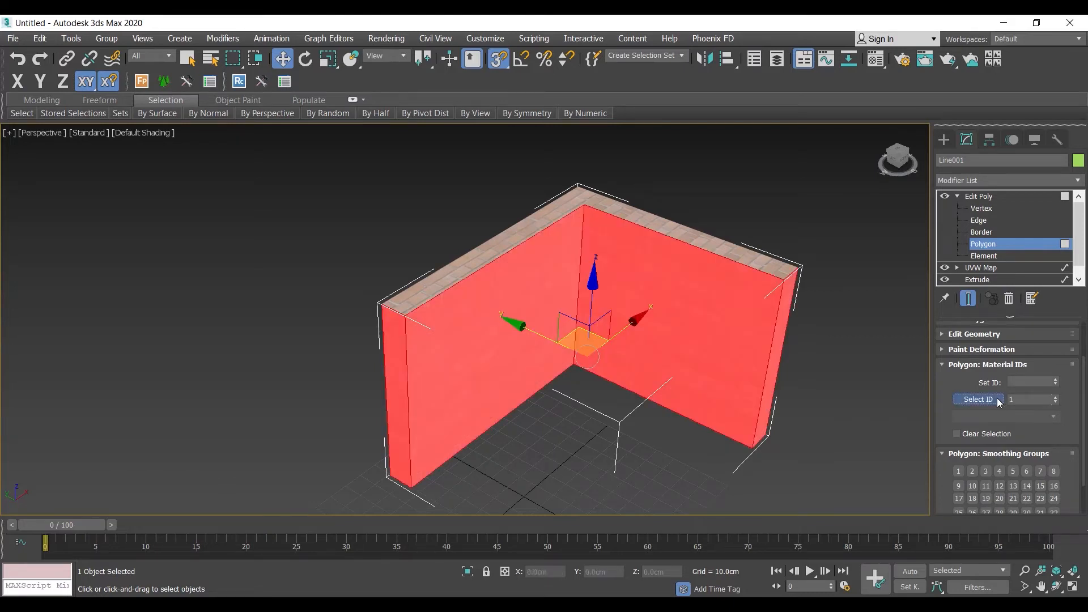
pyautogui.keyDown('alt'); pyautogui.moveTo(583, 391); pyautogui.dragTo(589, 368, button='middle'); pyautogui.keyUp('alt')
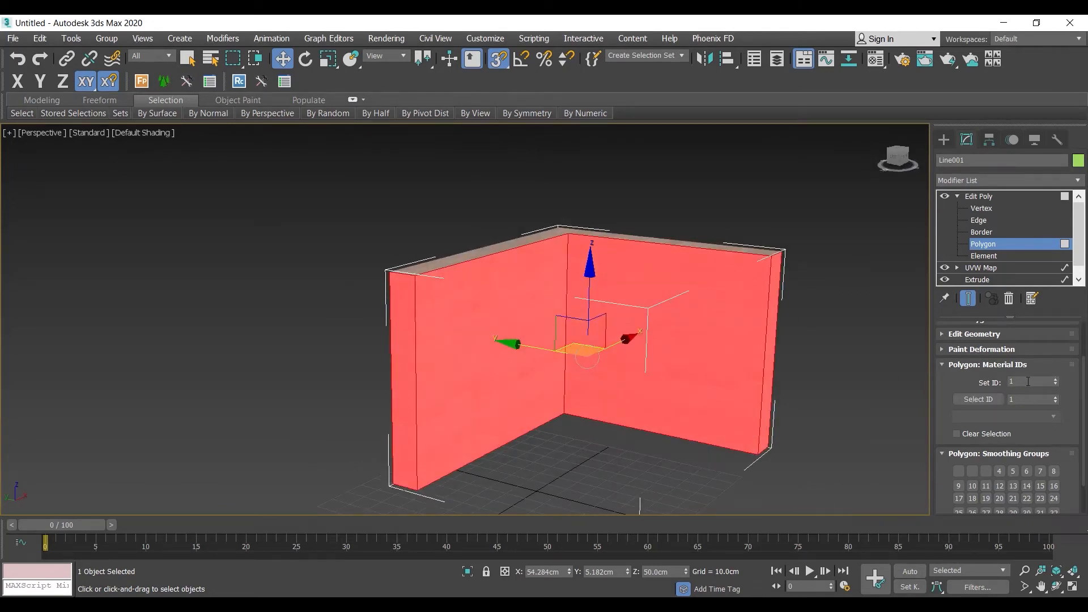
# - Select the polygons with material ID 2, check the wall from several sides and deselect them
pyautogui.click(979, 400)
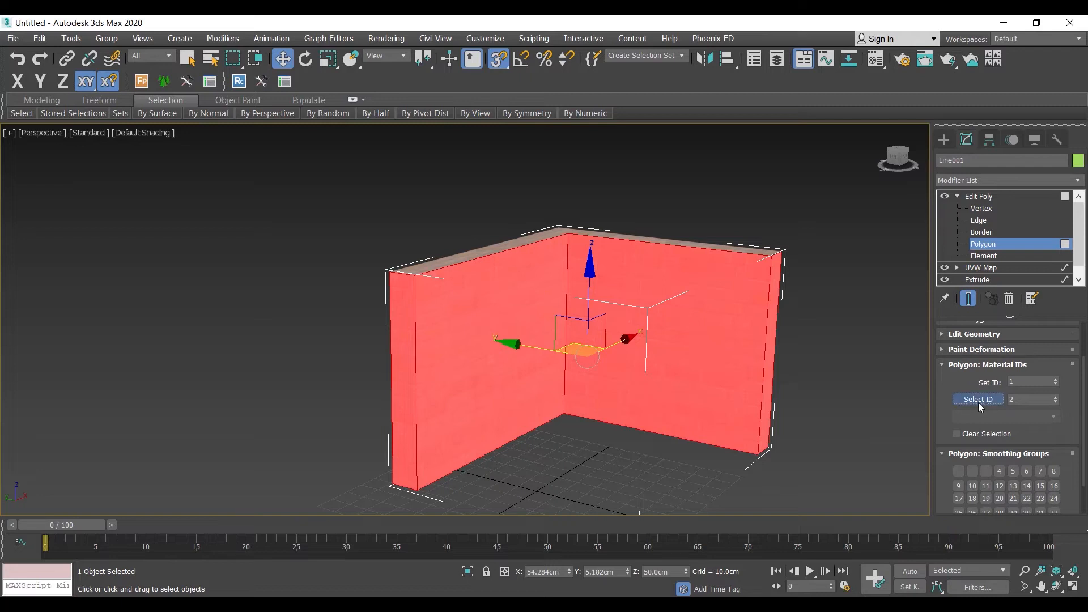
pyautogui.keyDown('alt'); pyautogui.moveTo(833, 404); pyautogui.dragTo(801, 405, button='middle'); pyautogui.keyUp('alt')
pyautogui.click(837, 425)
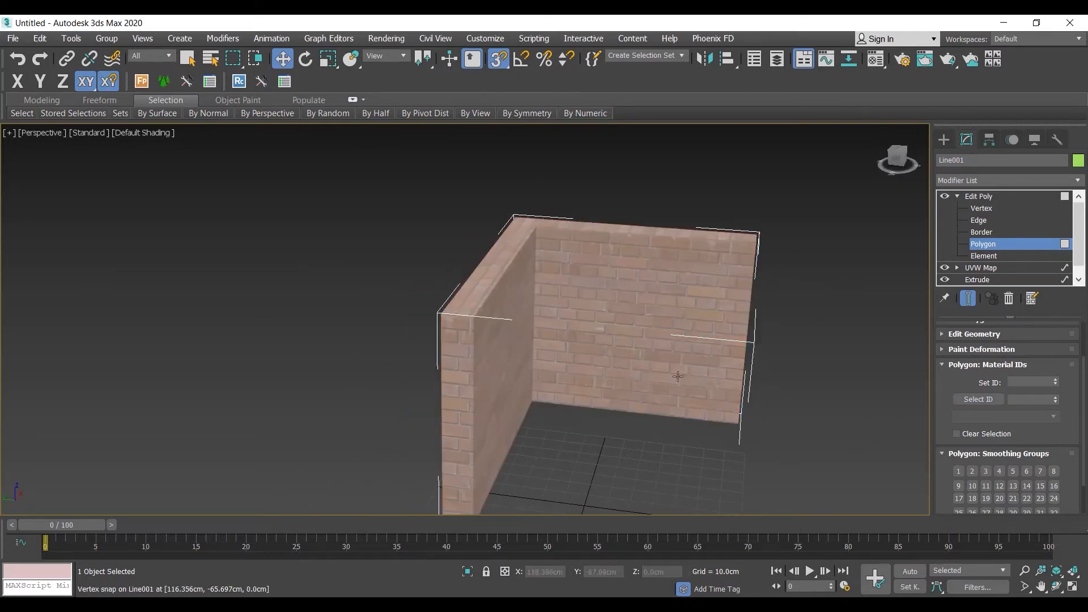
pyautogui.keyDown('alt'); pyautogui.moveTo(674, 375); pyautogui.dragTo(816, 373, button='middle'); pyautogui.keyUp('alt')
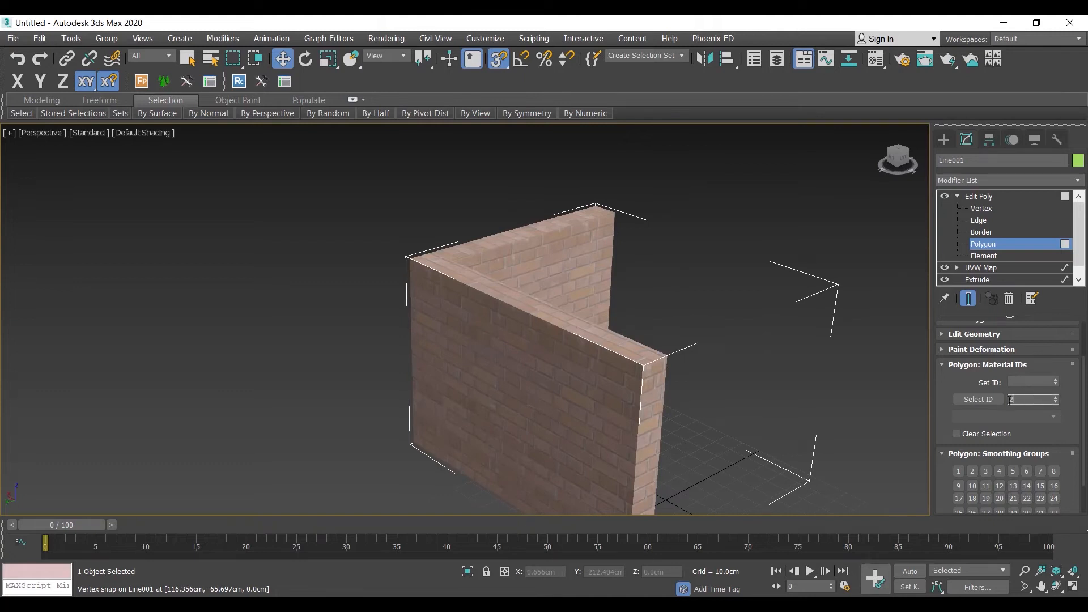
pyautogui.click(970, 400)
pyautogui.keyDown('alt'); pyautogui.moveTo(750, 397); pyautogui.dragTo(690, 387, button='middle'); pyautogui.keyUp('alt')
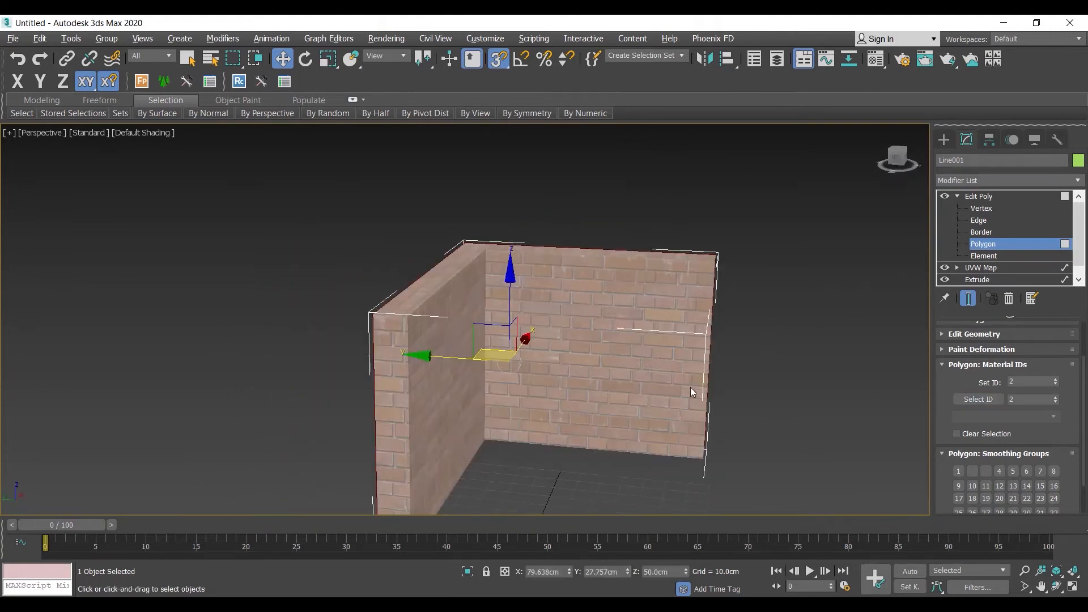
pyautogui.click(906, 396)
# - Select the top and bottom faces by their material ID, add both end faces, assign all the same ID and deselect
pyautogui.click(1056, 397)
pyautogui.click(978, 399)
pyautogui.keyDown('alt'); pyautogui.moveTo(749, 408); pyautogui.dragTo(387, 423, button='middle'); pyautogui.keyUp('alt')
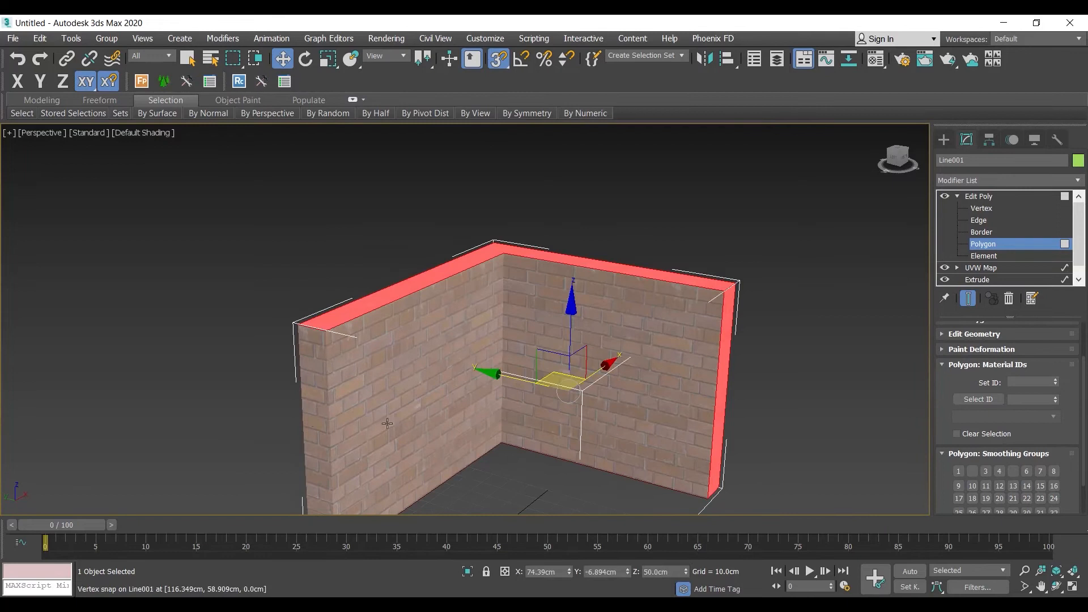
pyautogui.keyDown('ctrl'); pyautogui.click(315, 408); pyautogui.keyUp('ctrl')
pyautogui.press('Return')
pyautogui.click(753, 316)
pyautogui.moveTo(752, 315); pyautogui.dragTo(495, 277, button='middle')
pyautogui.keyDown('alt'); pyautogui.moveTo(449, 345); pyautogui.dragTo(476, 296, button='middle'); pyautogui.keyUp('alt')
# - Open the Material Editor, move it clear of the wall and select the second sample slot
pyautogui.press('m')
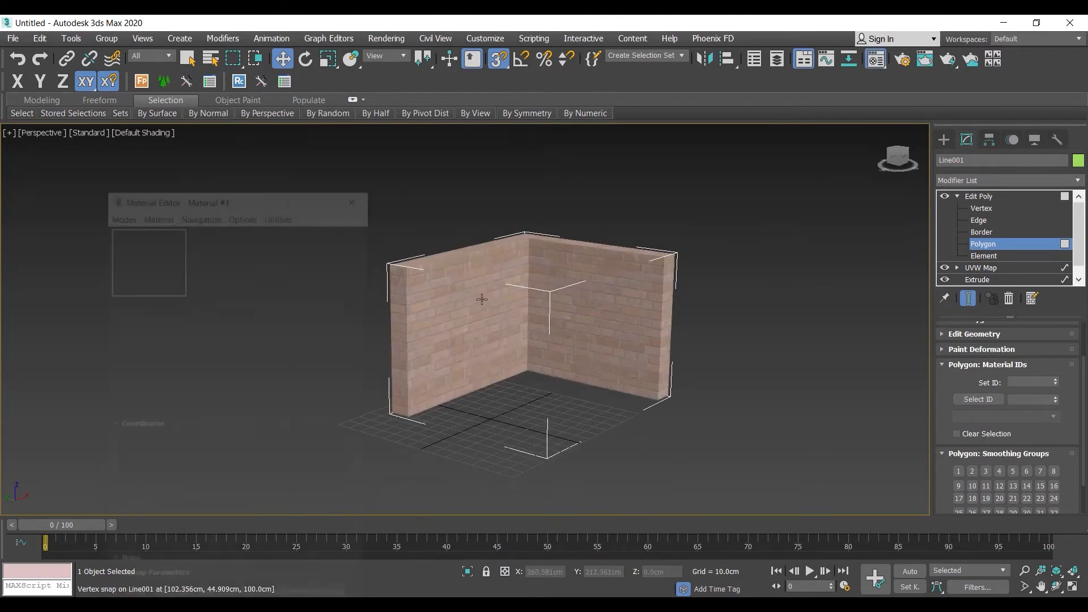
pyautogui.moveTo(572, 320); pyautogui.dragTo(612, 340, button='middle')
pyautogui.moveTo(231, 197); pyautogui.dragTo(165, 136)
pyautogui.click(160, 193)
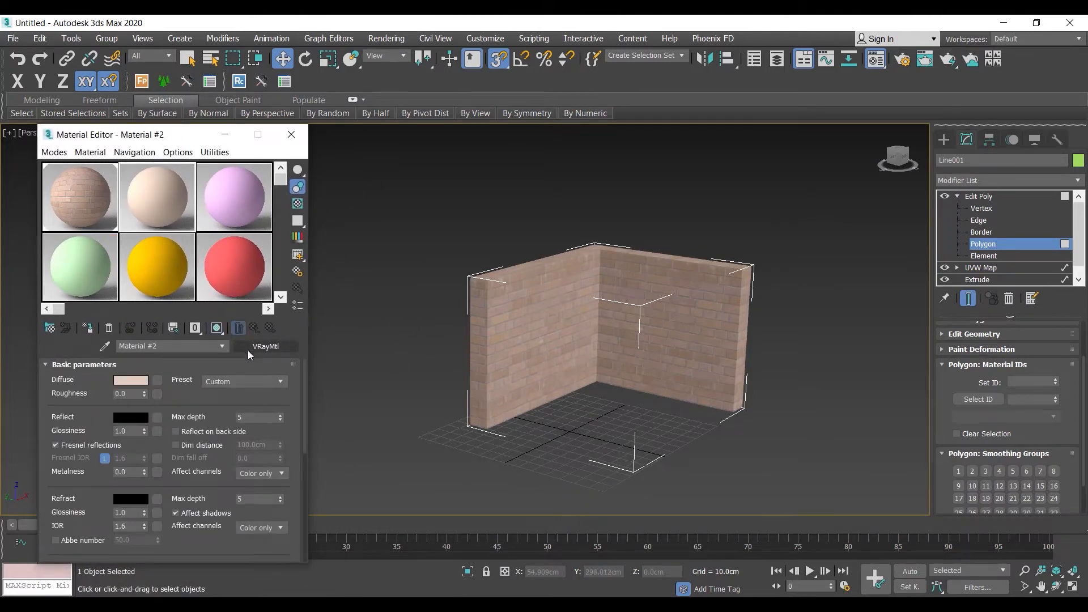
# - Change Material #2 to Multi/Sub-Object, discarding the old material, and set its number of materials to 3
pyautogui.click(264, 346)
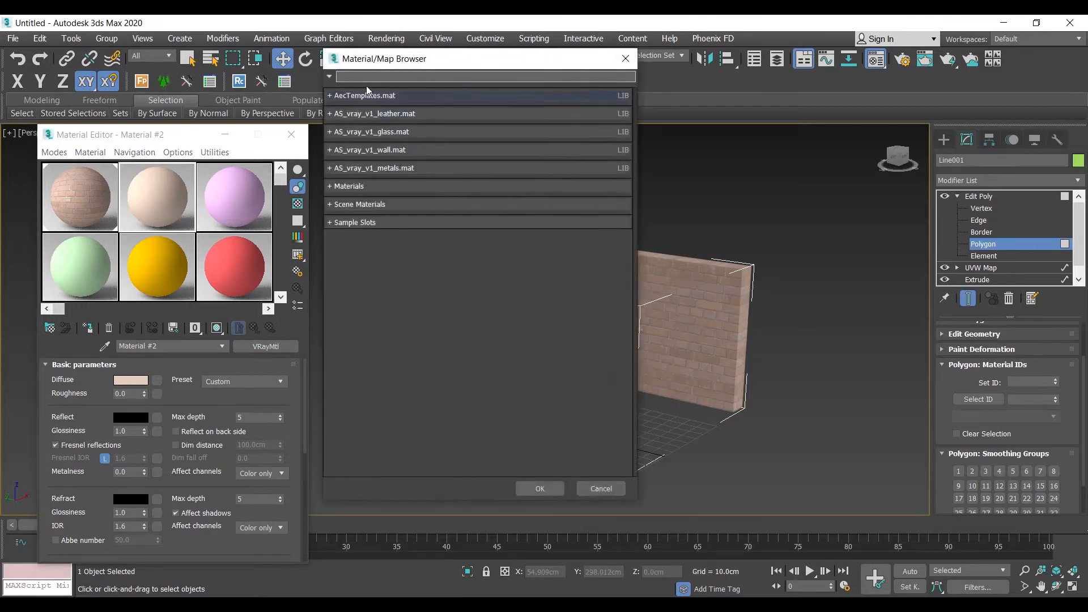
pyautogui.write('m')
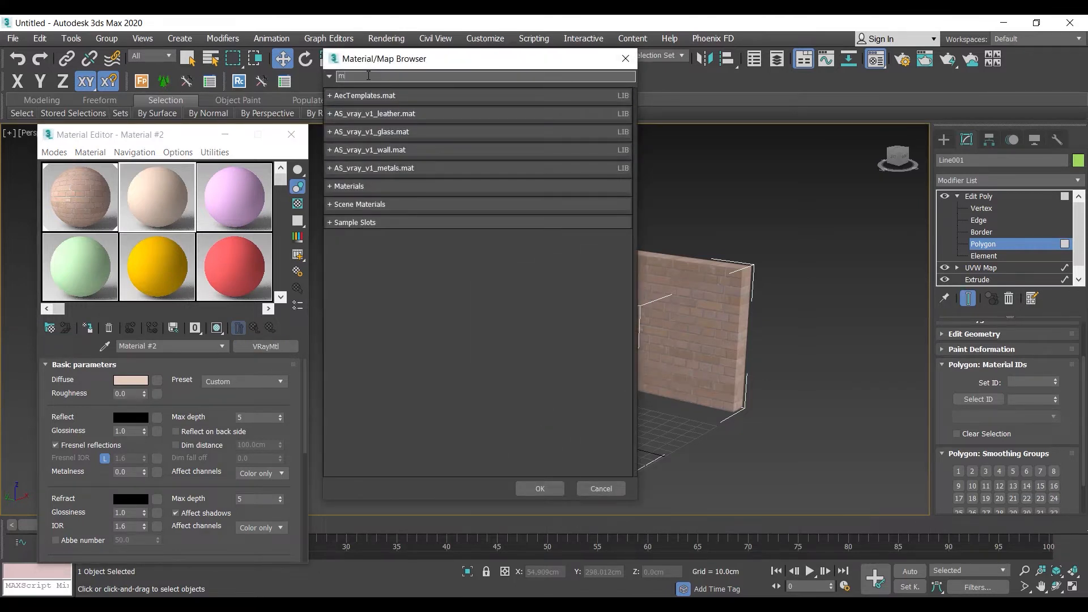
pyautogui.write('ul')
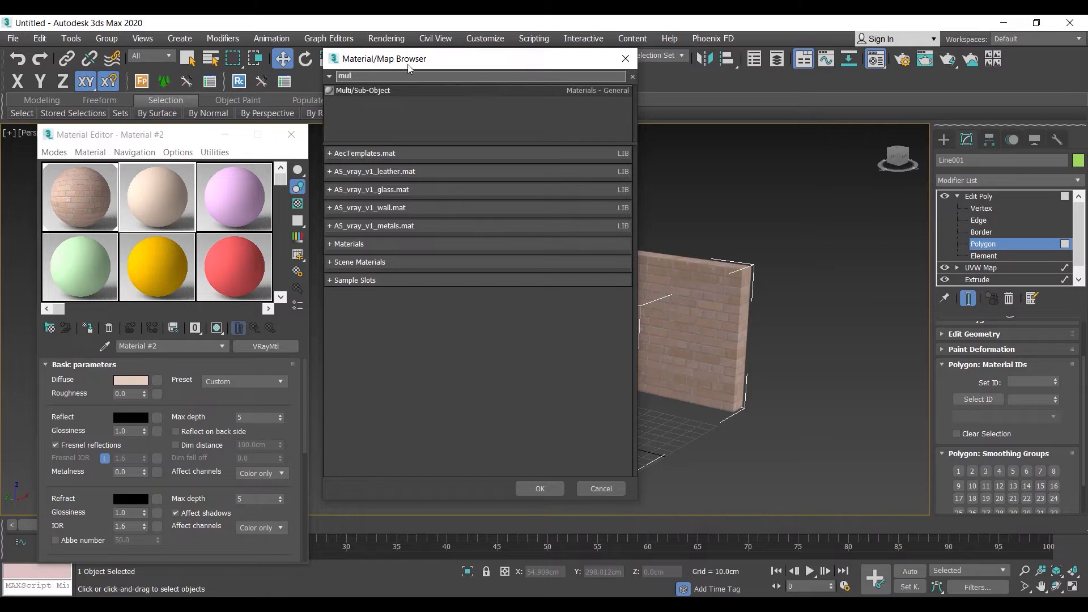
pyautogui.doubleClick(385, 90)
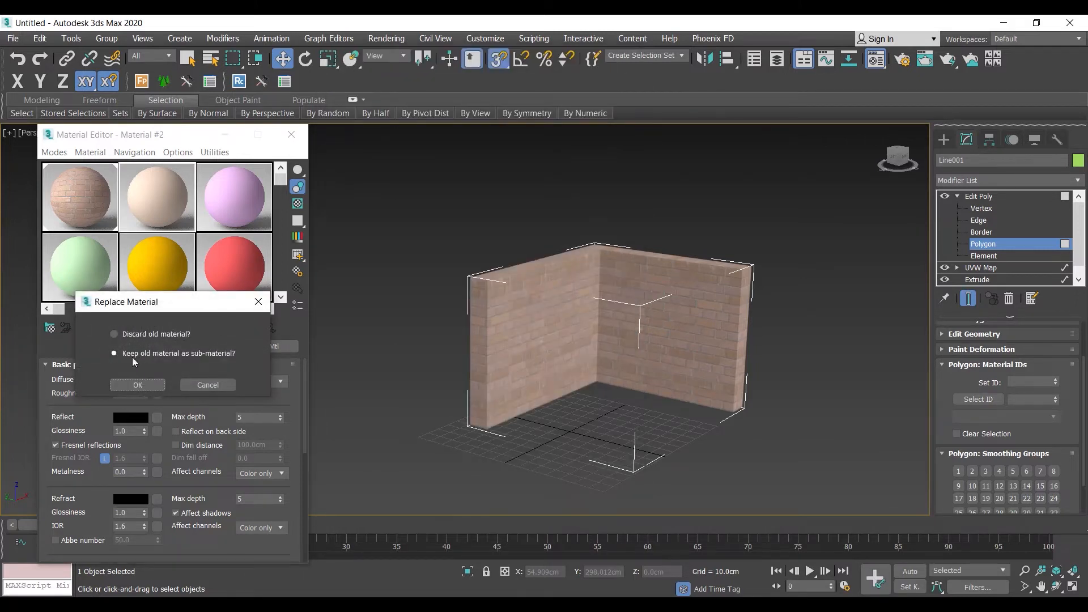
pyautogui.click(131, 389)
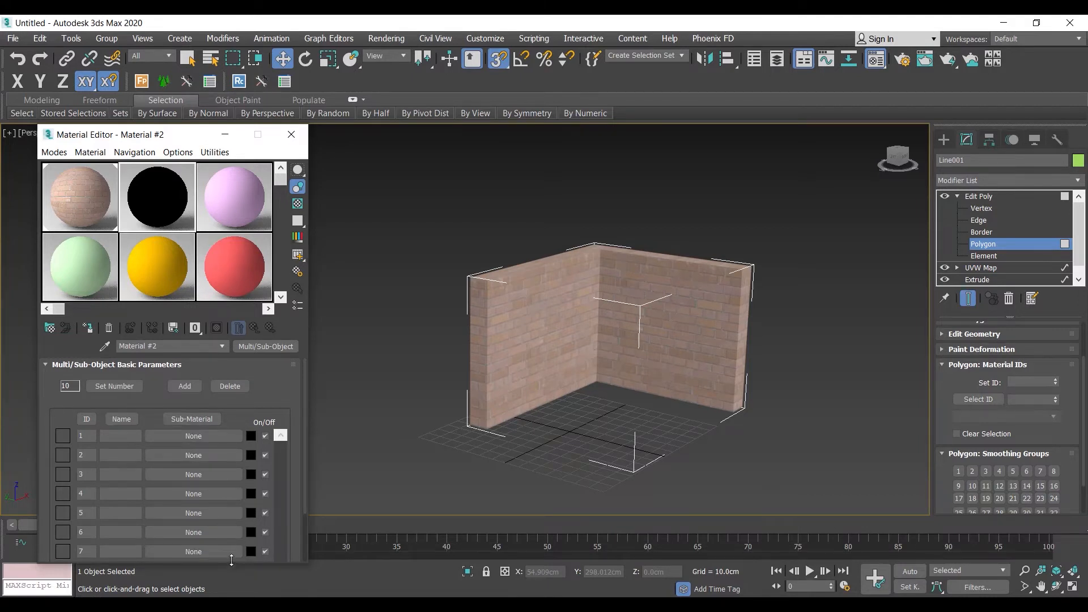
pyautogui.click(109, 387)
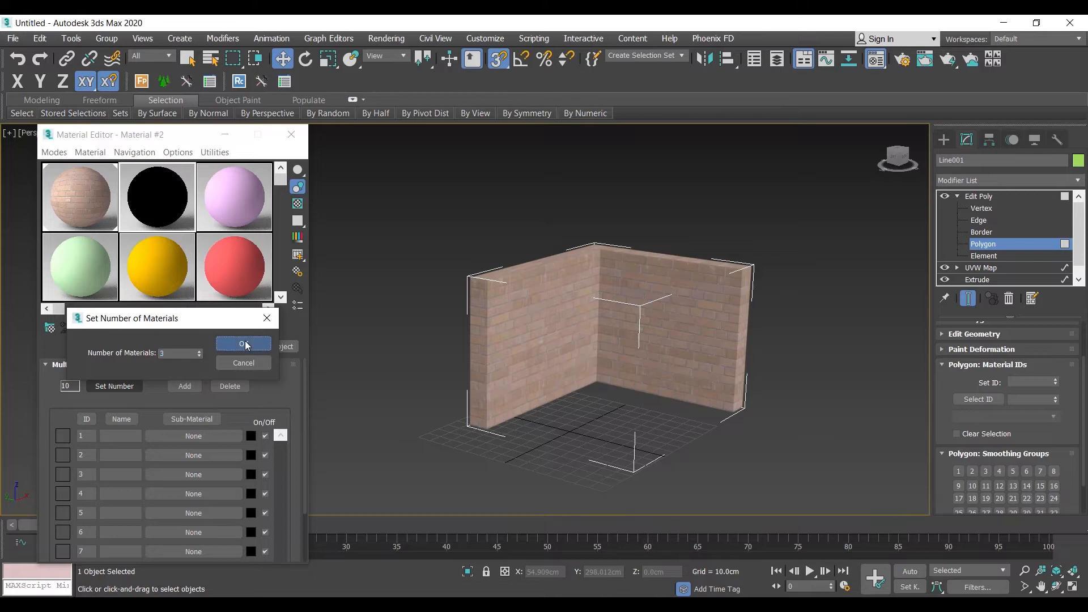
pyautogui.press('Return')
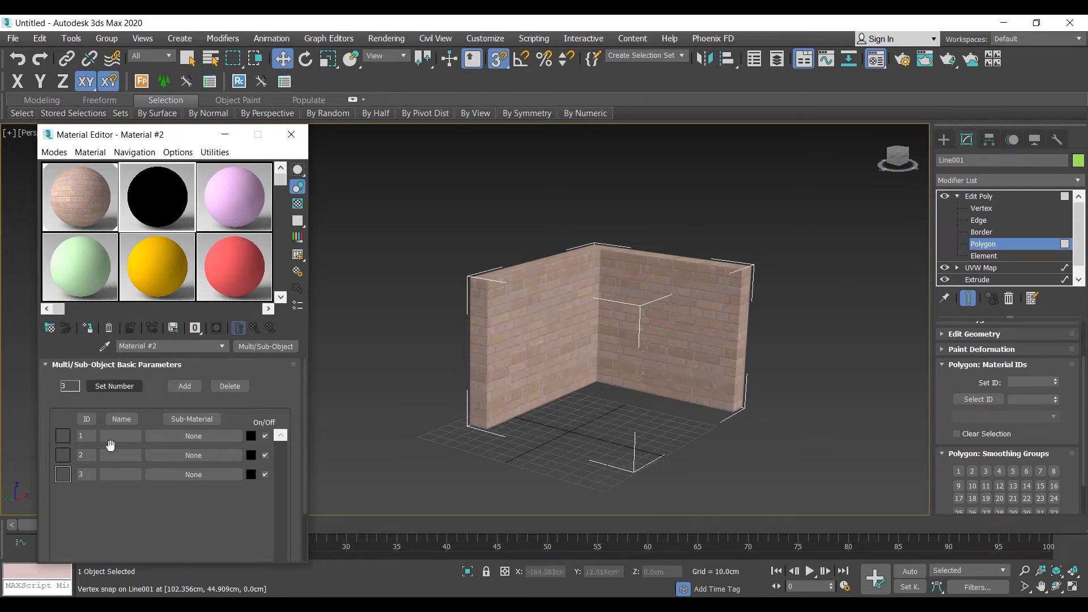
# - Assign a VRayMtl as the sub-material for ID 1 of the Multi/Sub-Object material
pyautogui.click(189, 437)
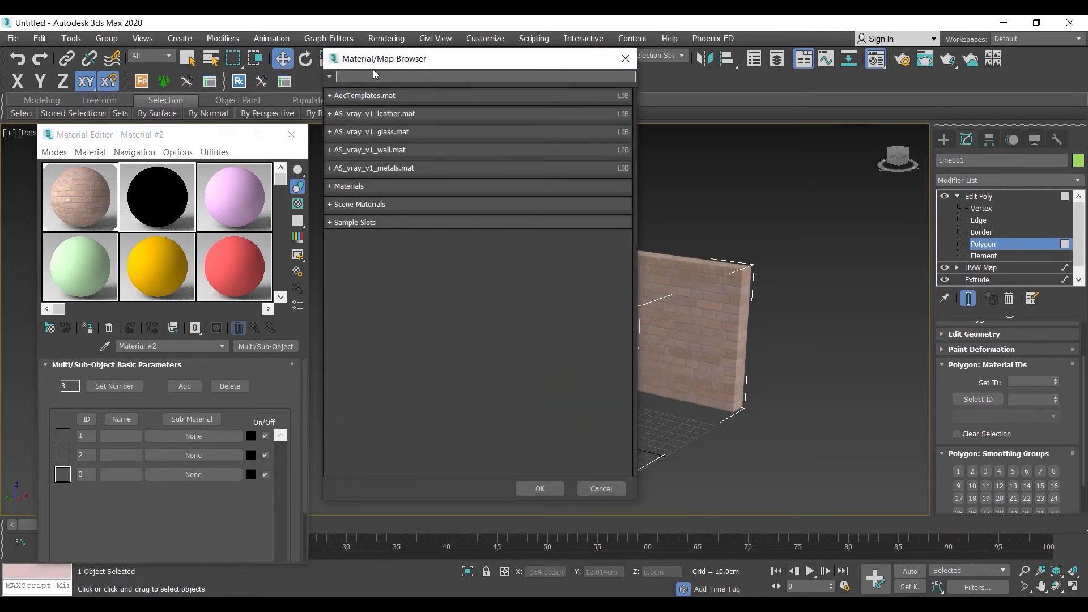
pyautogui.write('vraymtl')
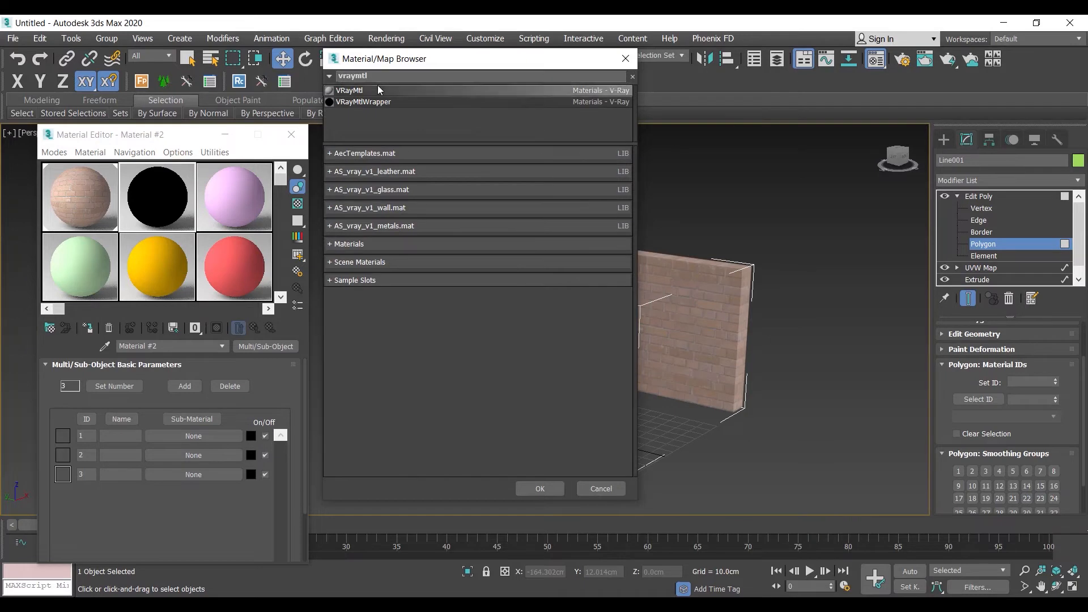
pyautogui.doubleClick(378, 87)
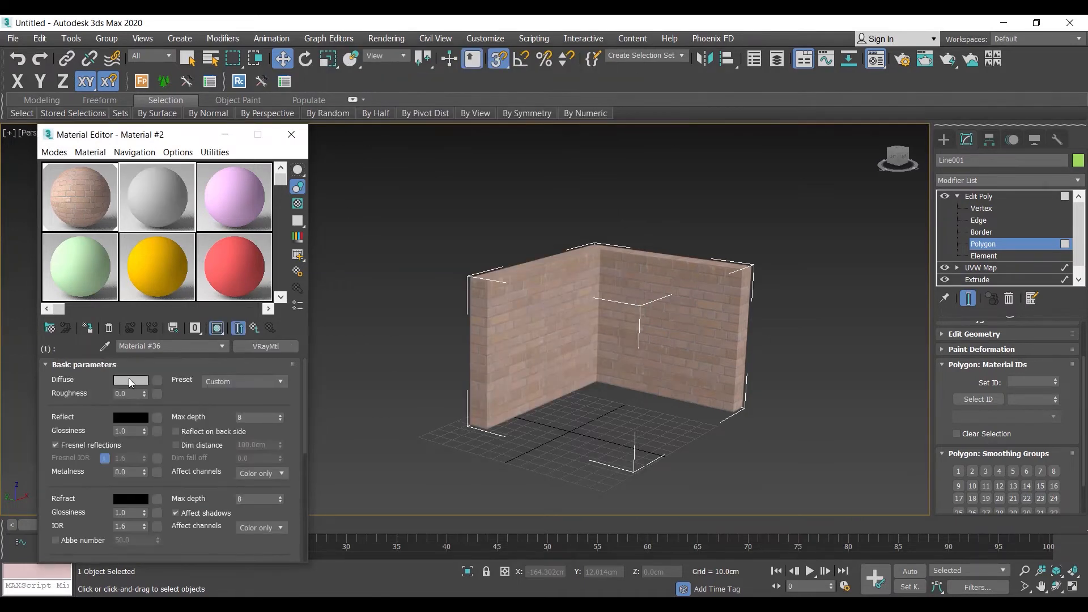
# - Set the diffuse colour of the ID 1 VRayMtl sub-material to pure red and return to the parent material
pyautogui.click(158, 380)
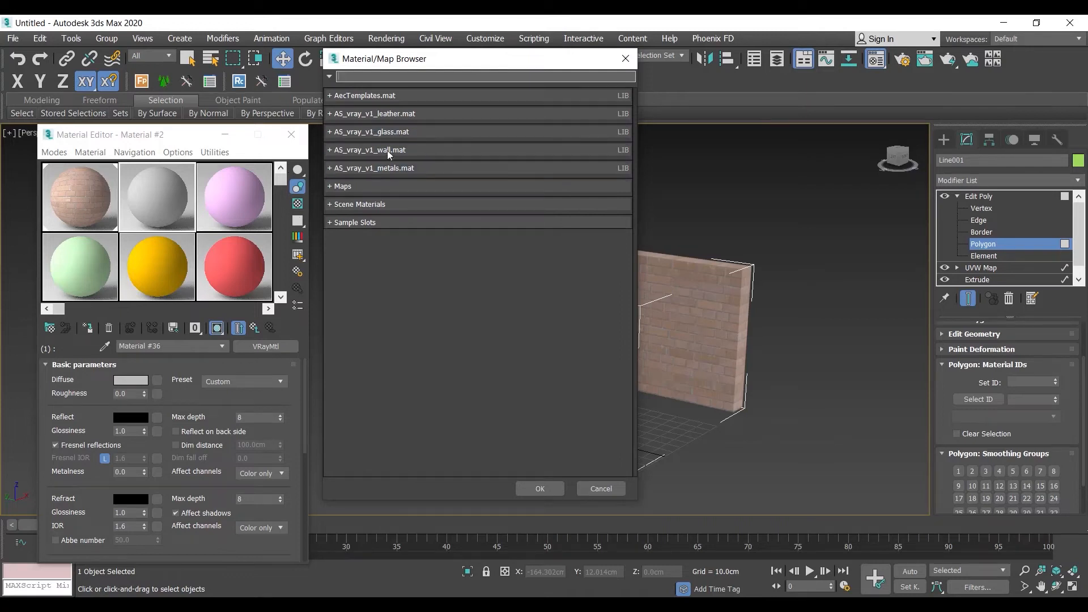
pyautogui.click(626, 58)
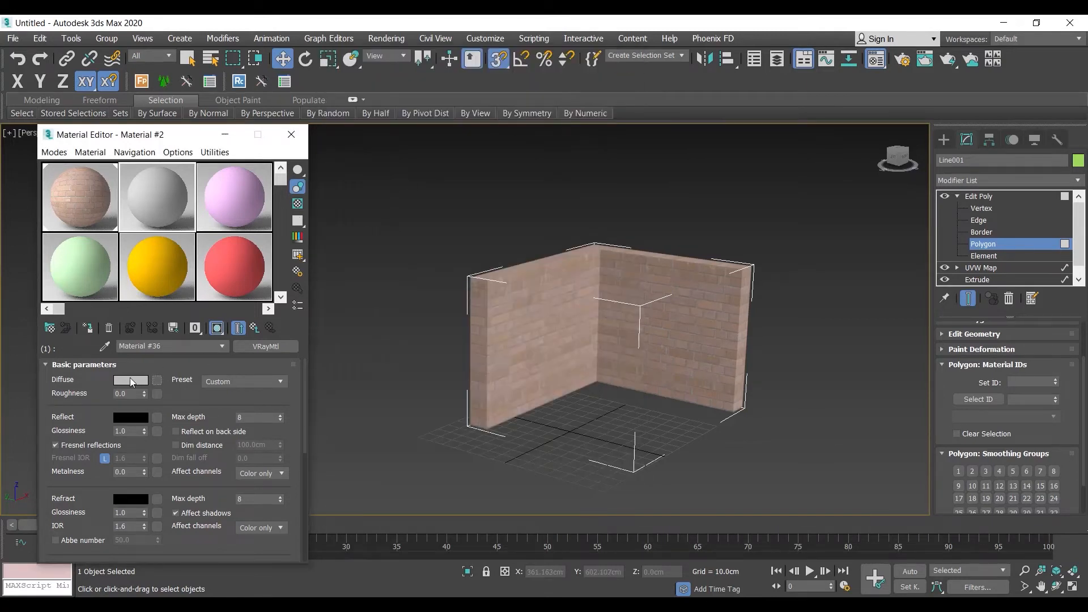
pyautogui.click(130, 380)
pyautogui.moveTo(256, 239); pyautogui.dragTo(275, 203)
pyautogui.moveTo(283, 249); pyautogui.dragTo(287, 201)
pyautogui.click(404, 329)
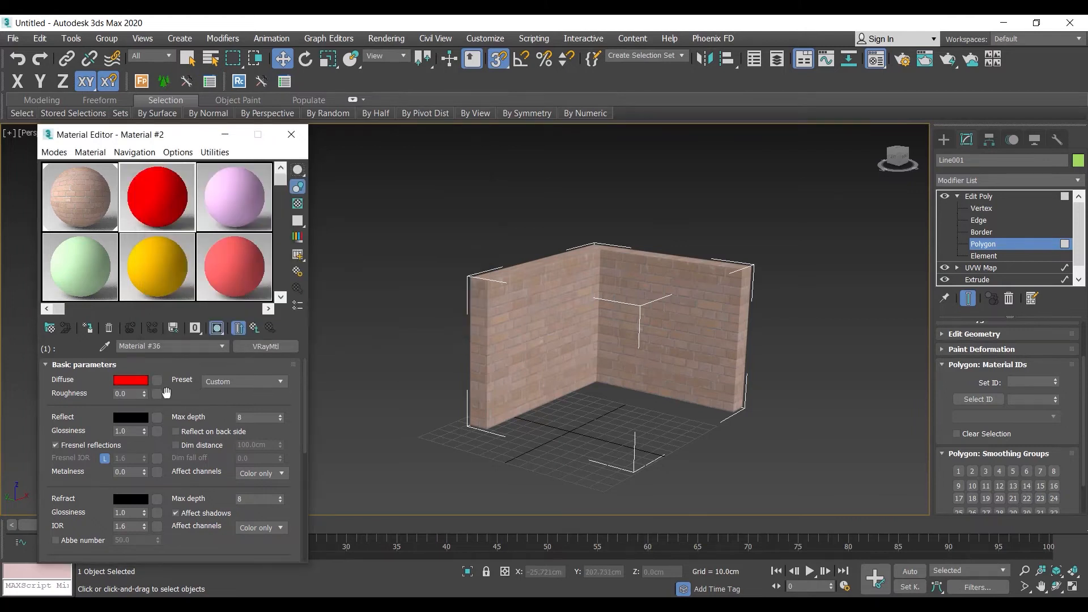
pyautogui.click(254, 328)
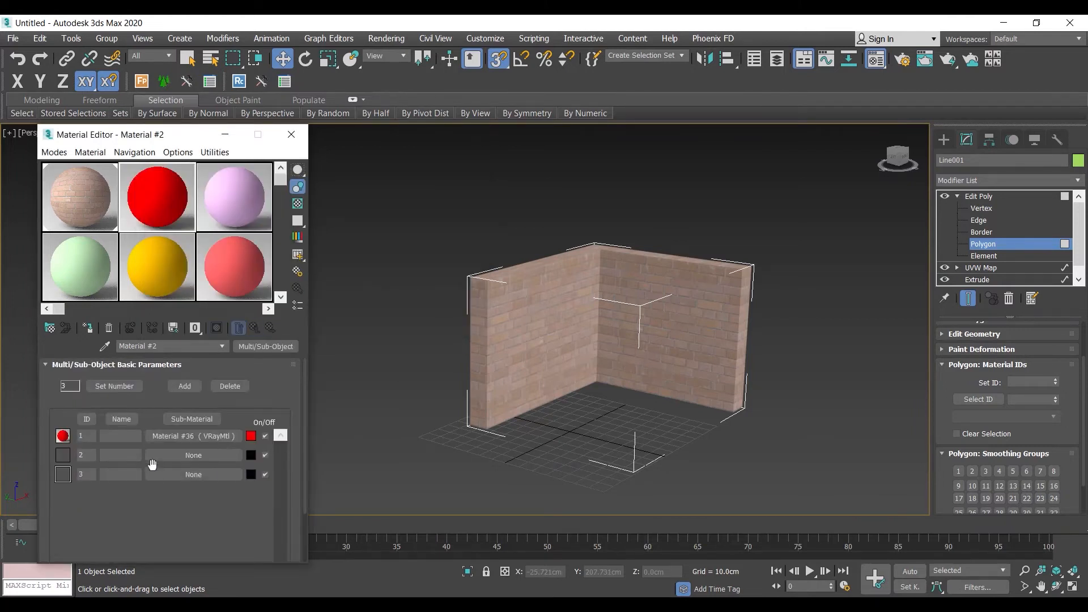
# - Place a copy of the brick material from the first sample slot into the ID 2 sub-material
pyautogui.click(186, 457)
pyautogui.moveTo(200, 456); pyautogui.dragTo(199, 457)
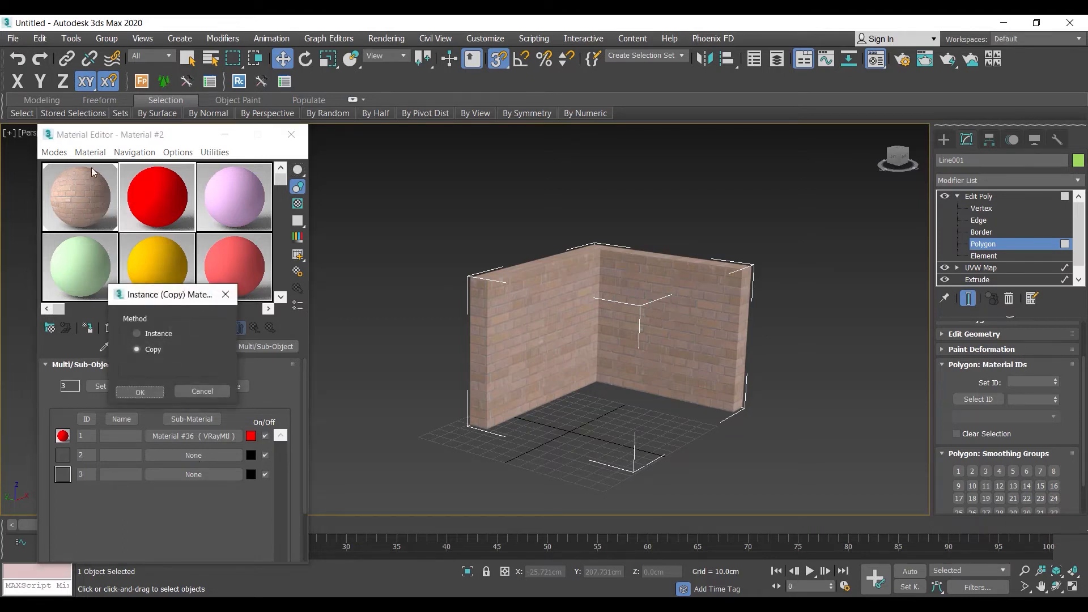
pyautogui.click(151, 395)
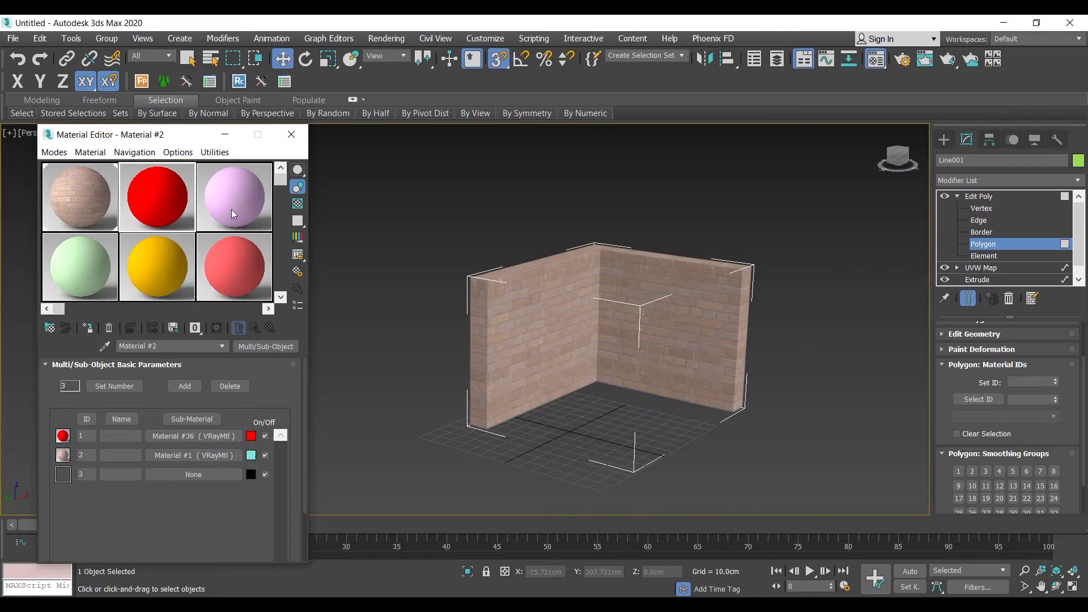
# - Place a copy of the light red Material #9 into the ID 3 sub-material of Material #2
pyautogui.click(236, 265)
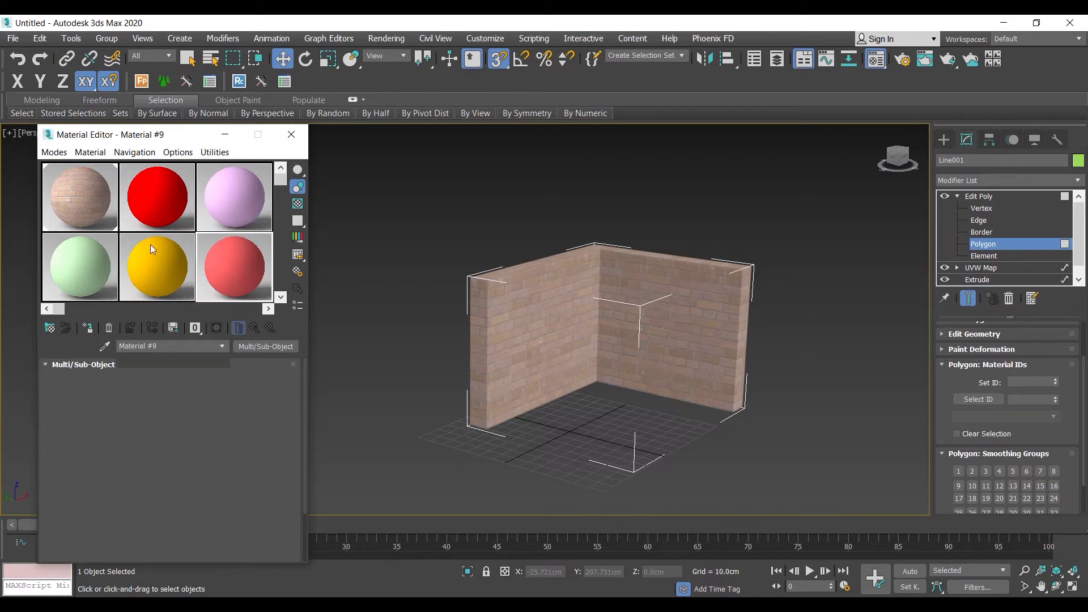
pyautogui.click(155, 194)
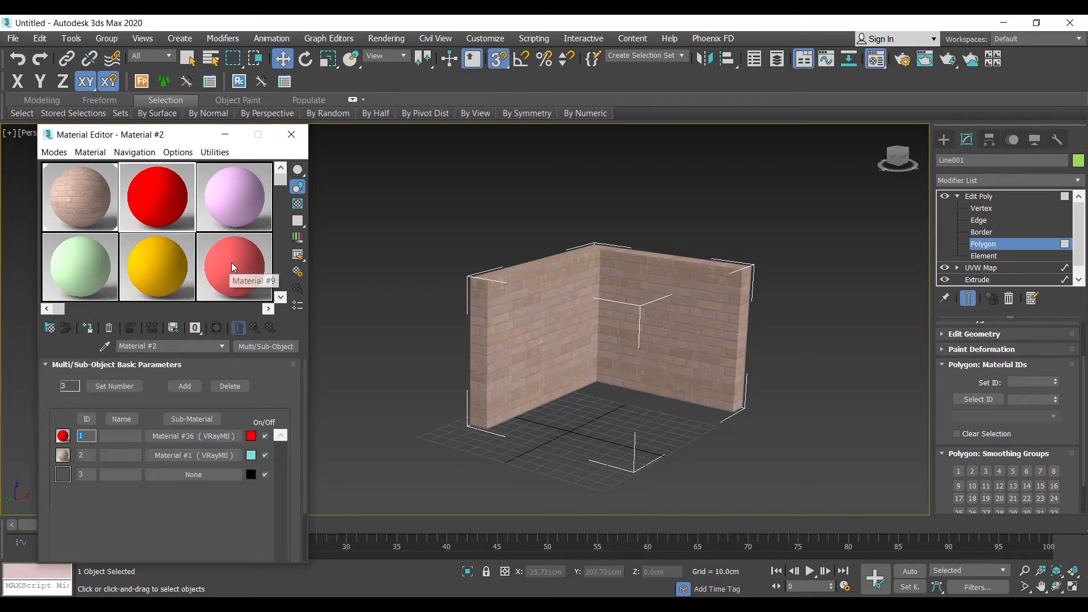
pyautogui.moveTo(199, 480); pyautogui.dragTo(200, 480)
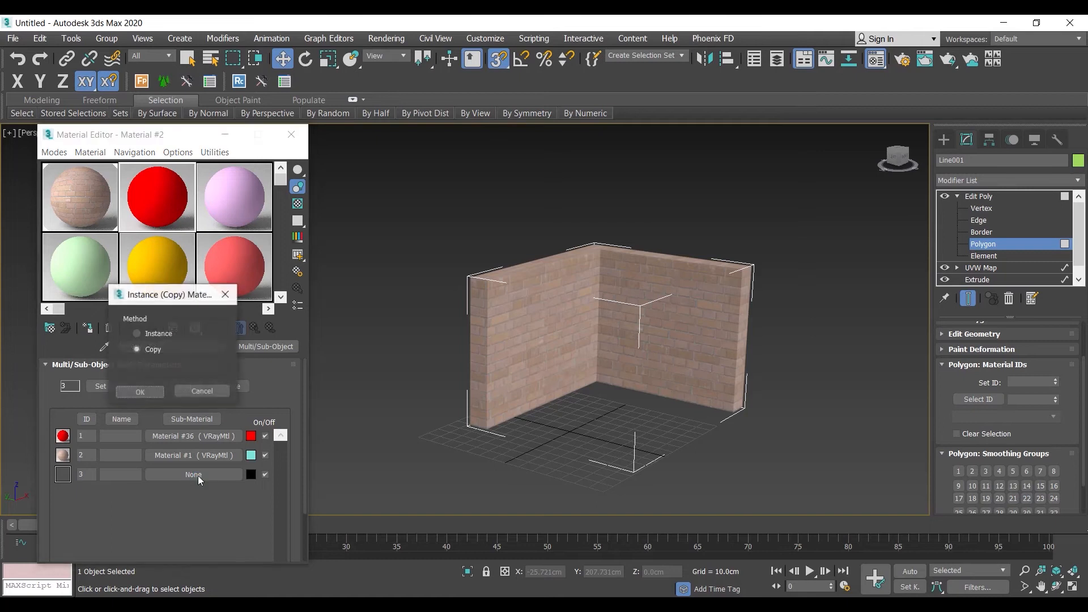
pyautogui.click(153, 398)
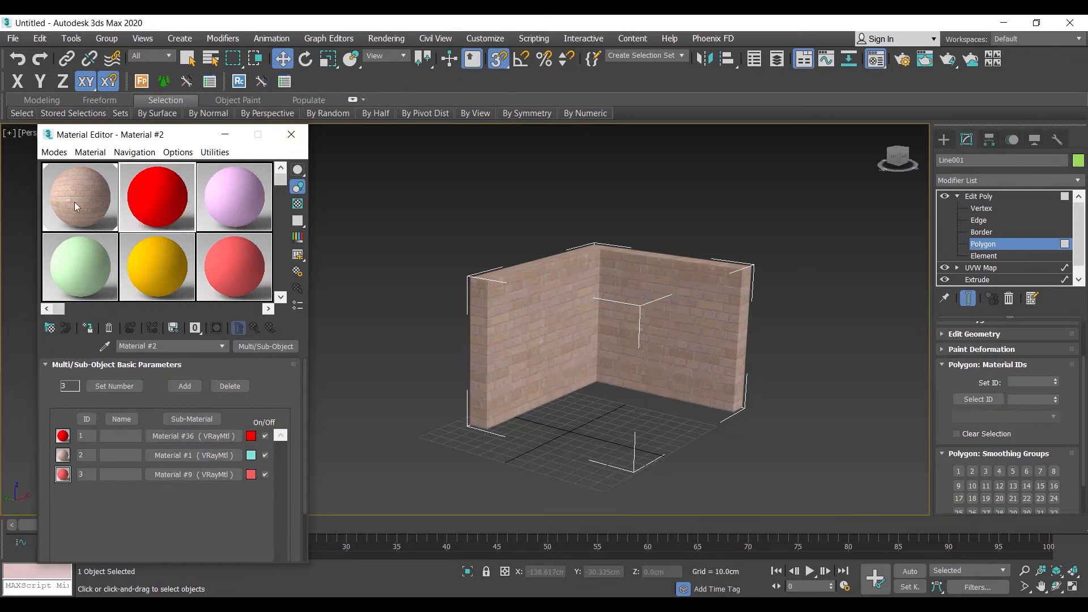
# - Change the diffuse colour of the ID 3 sub-material to white
pyautogui.click(182, 481)
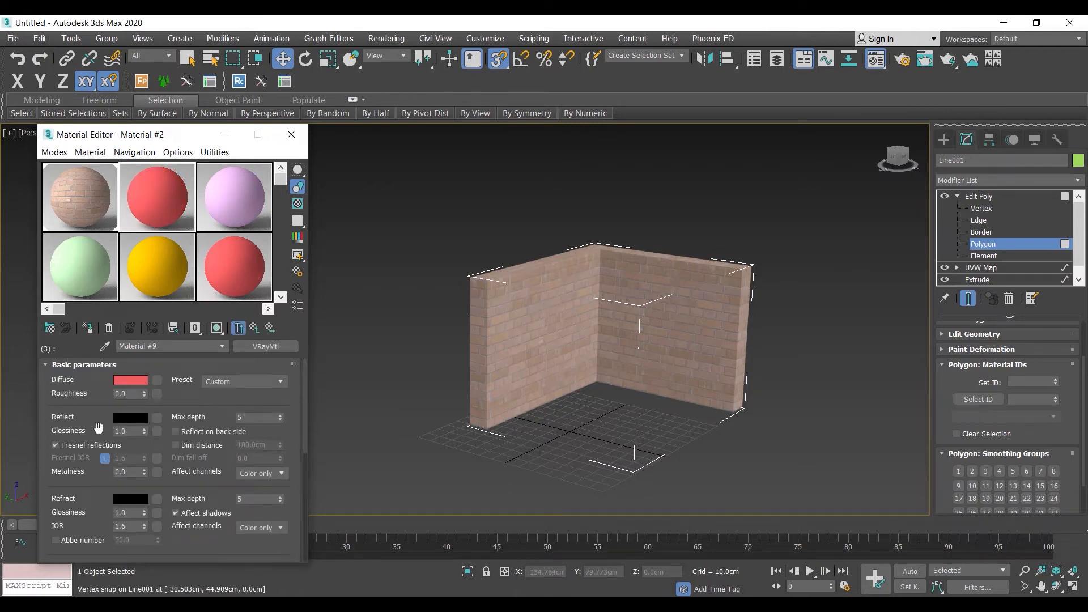
pyautogui.click(125, 380)
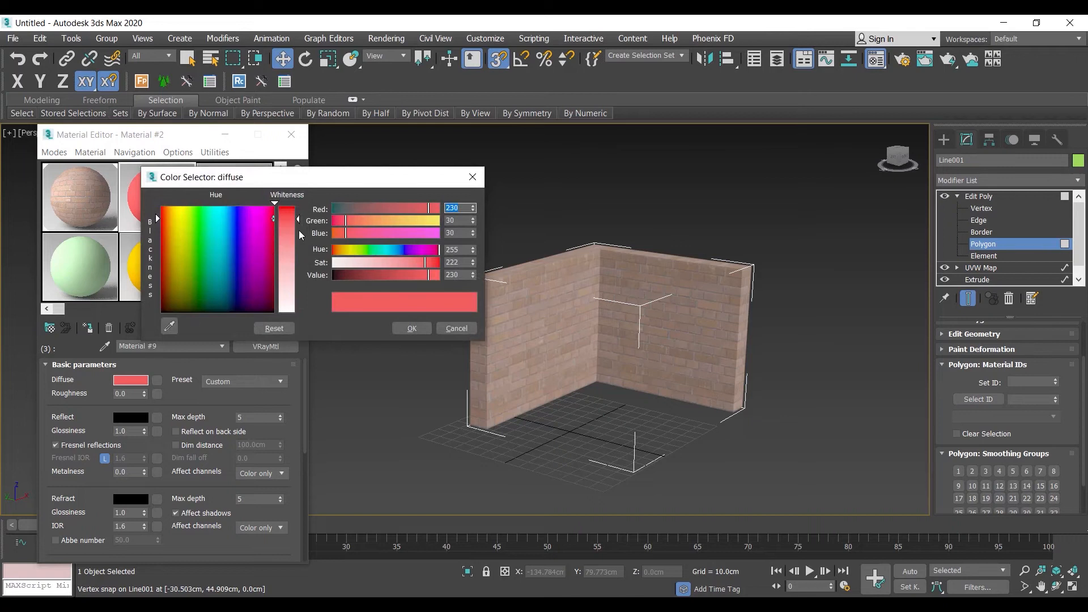
pyautogui.moveTo(299, 230); pyautogui.dragTo(298, 315)
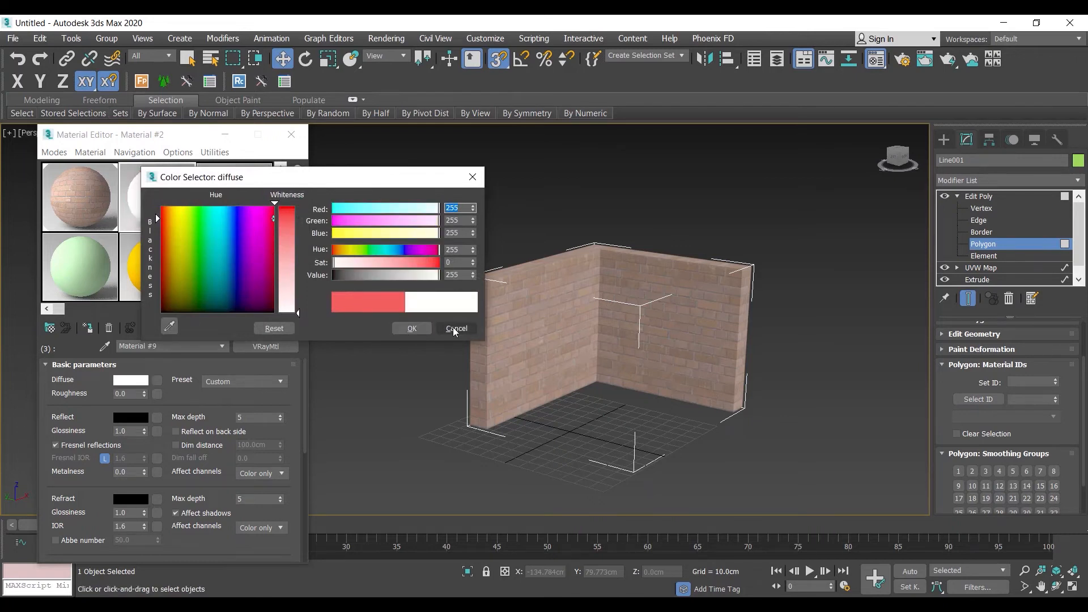
pyautogui.click(412, 328)
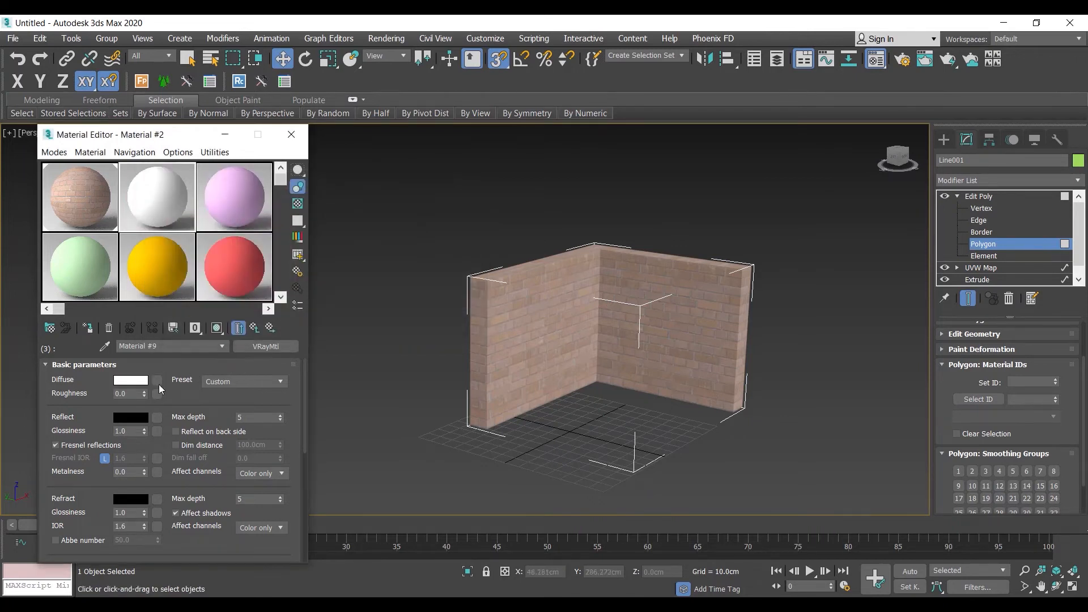
# - Load Woods & Plastics.Finish Carpentry.Wood.Boards.bump.jpg as the ID 3 diffuse bitmap and return to the Multi/Sub-Object level
pyautogui.click(158, 382)
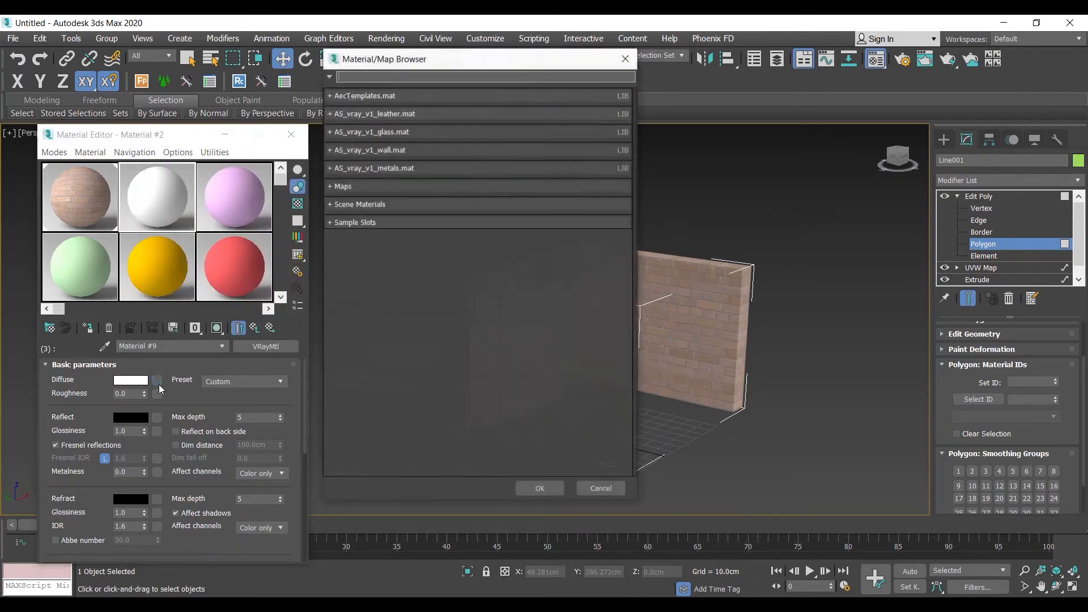
pyautogui.write('bit')
pyautogui.doubleClick(347, 91)
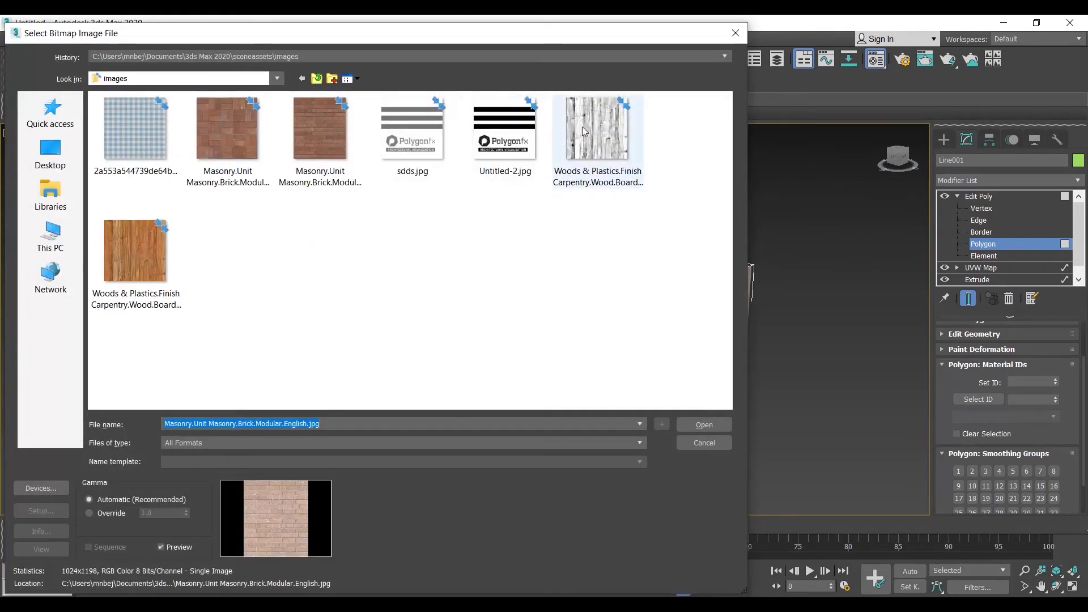
pyautogui.click(584, 131)
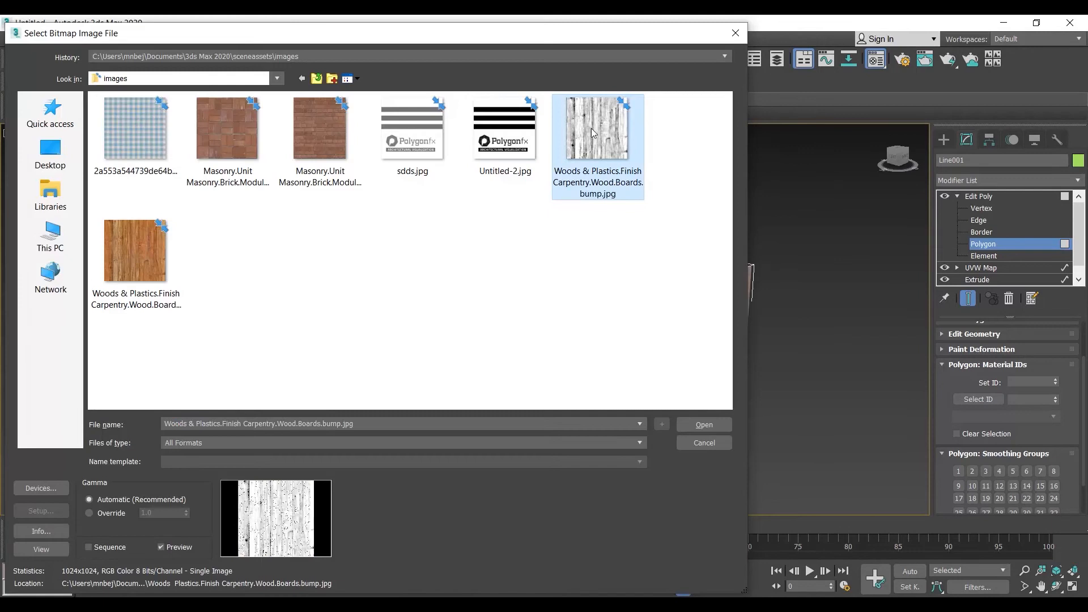
pyautogui.doubleClick(596, 131)
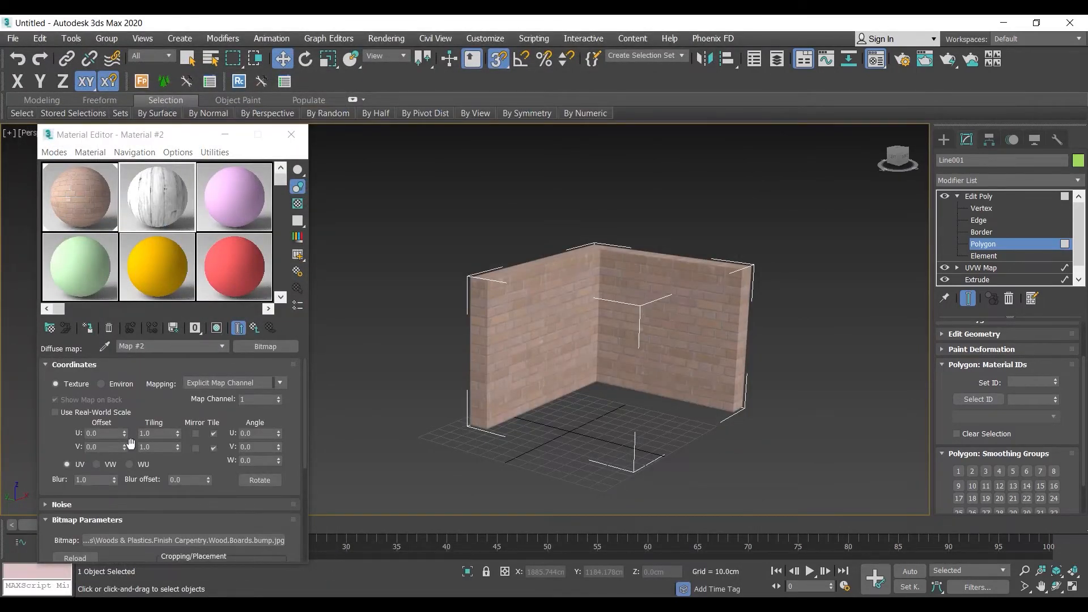
pyautogui.click(253, 330)
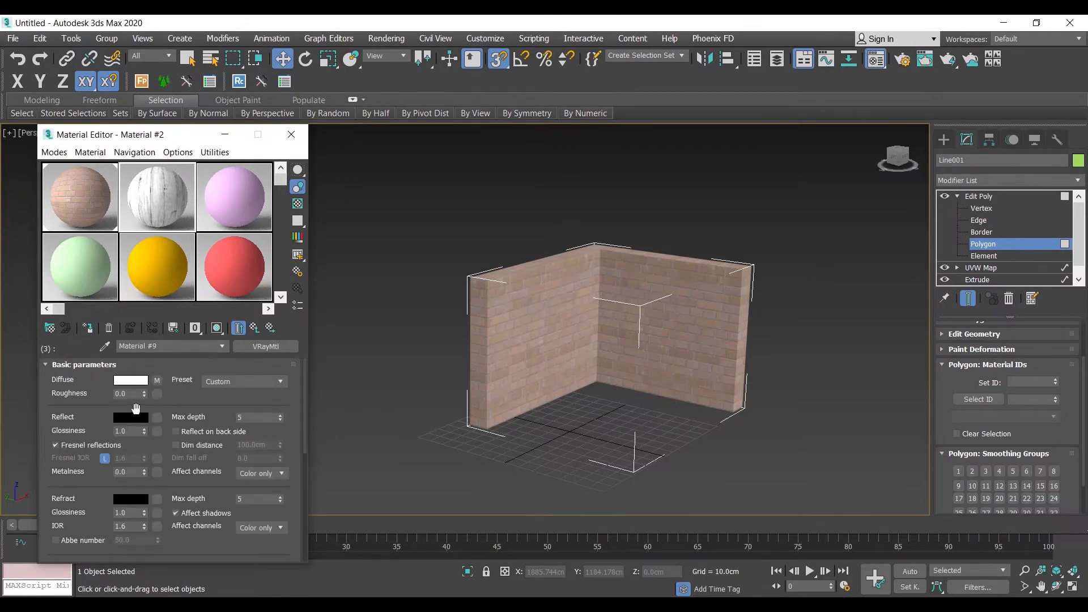
pyautogui.click(255, 330)
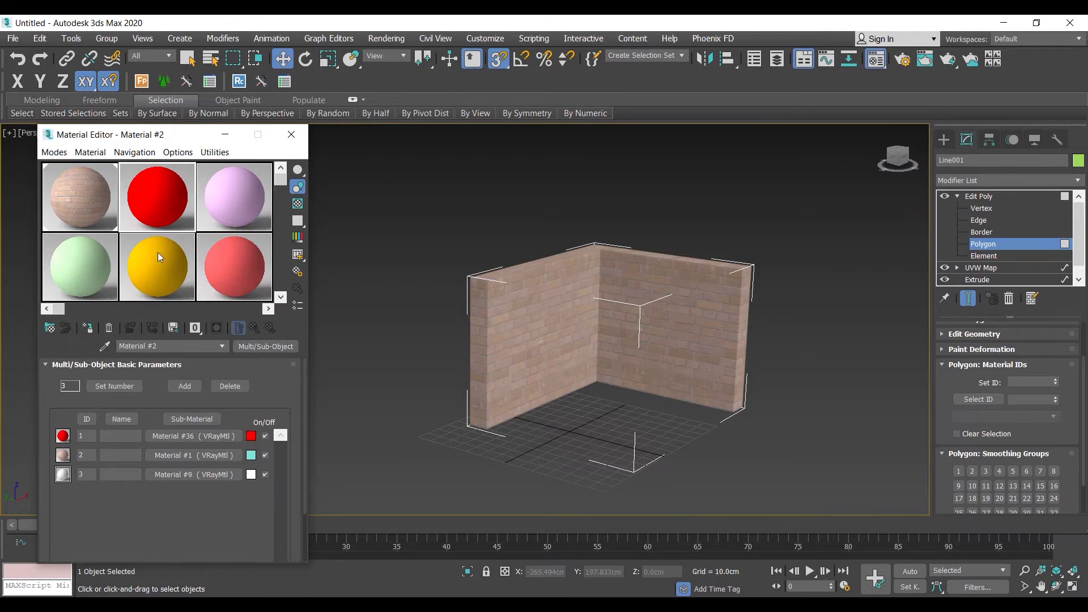
# - Apply the Multi/Sub-Object Material #2 from the second sample slot to the L-shaped wall
pyautogui.click(90, 195)
pyautogui.click(167, 195)
pyautogui.moveTo(436, 329); pyautogui.dragTo(470, 434)
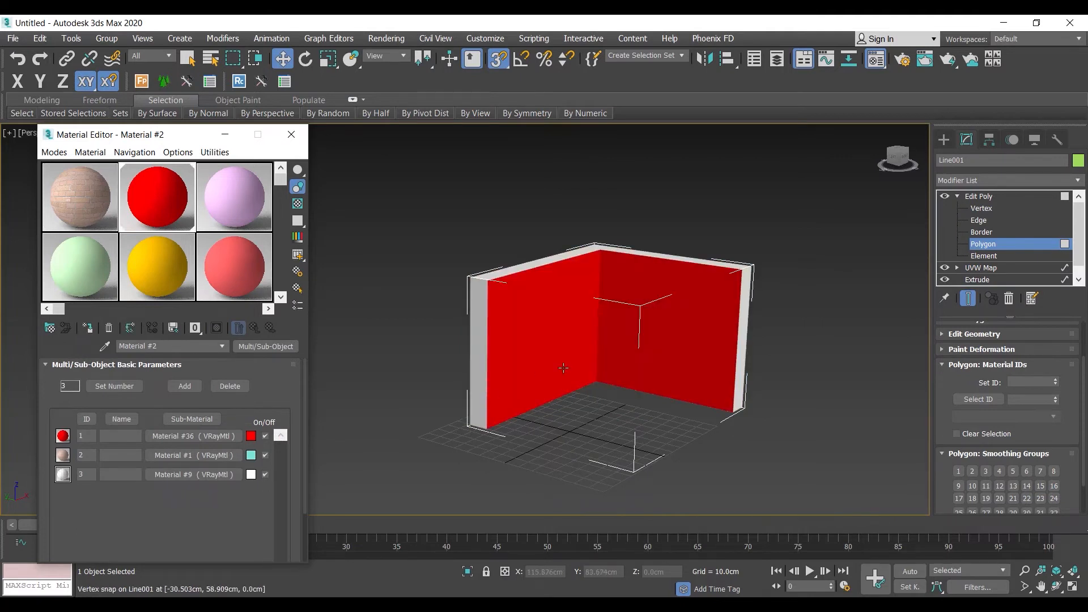
# - Try moving the UVW Map modifier above Edit Poly in the wall's stack, and deselect the wall to check its faces
pyautogui.scroll(4, 548, 335)
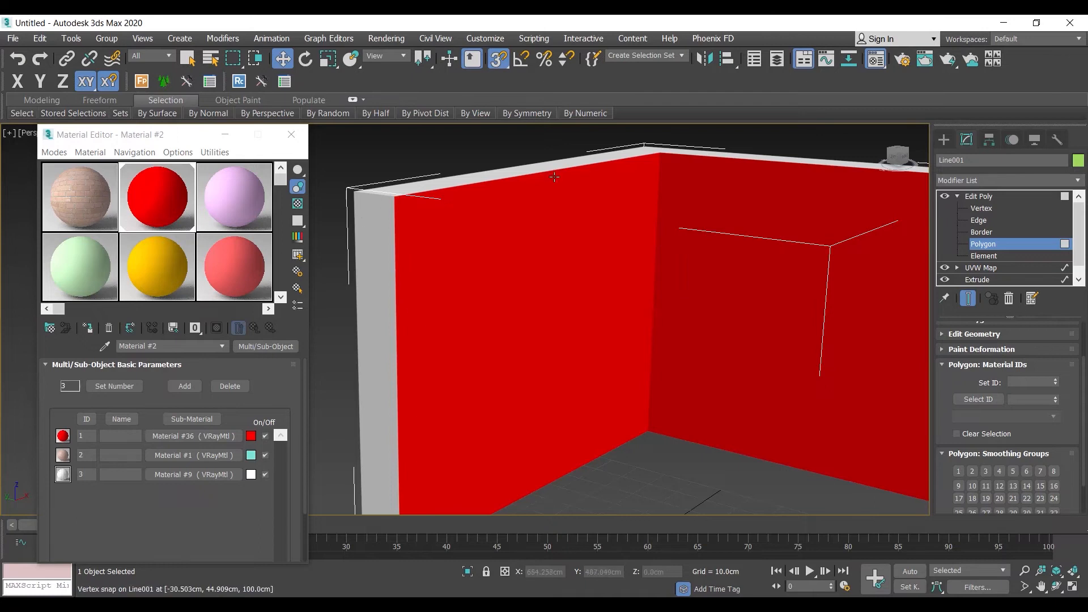
pyautogui.keyDown('alt'); pyautogui.moveTo(610, 259); pyautogui.dragTo(632, 331, button='middle'); pyautogui.keyUp('alt')
pyautogui.scroll(5, 633, 331)
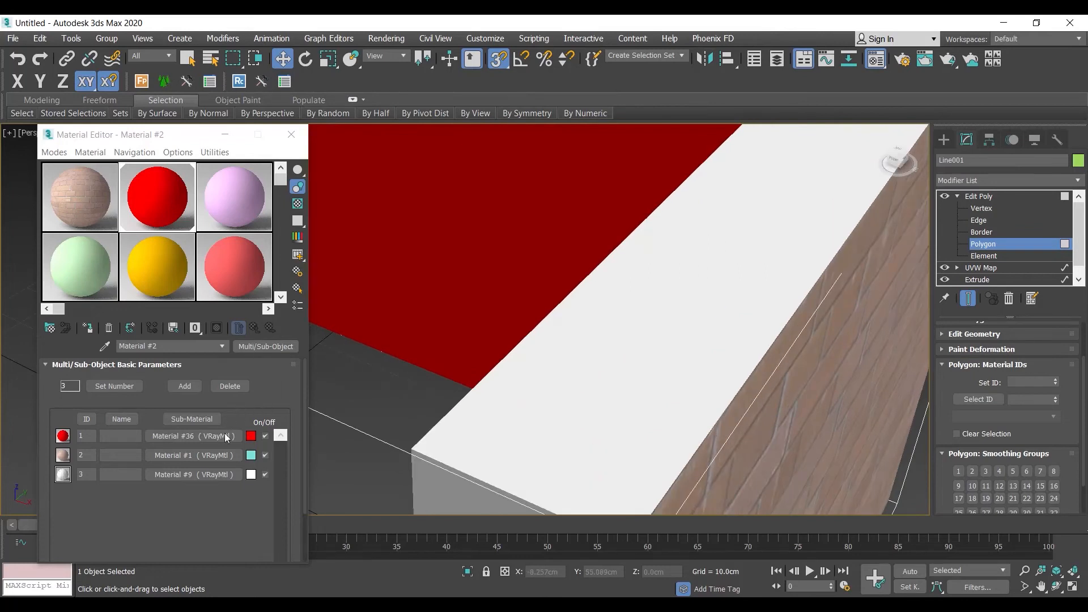
pyautogui.keyDown('alt'); pyautogui.moveTo(693, 303); pyautogui.dragTo(579, 330, button='middle'); pyautogui.keyUp('alt')
pyautogui.moveTo(984, 272); pyautogui.dragTo(970, 199)
pyautogui.moveTo(794, 288); pyautogui.dragTo(856, 254, button='middle')
pyautogui.scroll(-3, 739, 275)
pyautogui.click(957, 197)
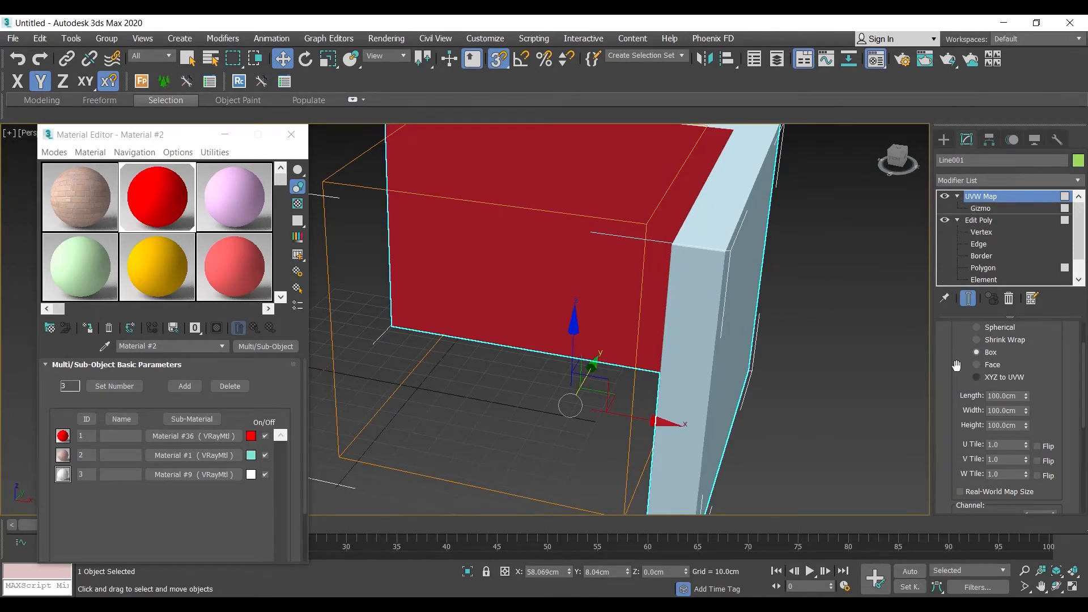
pyautogui.keyDown('alt'); pyautogui.moveTo(912, 337); pyautogui.dragTo(826, 334, button='middle'); pyautogui.keyUp('alt')
pyautogui.keyDown('alt'); pyautogui.moveTo(743, 280); pyautogui.dragTo(829, 306, button='middle'); pyautogui.keyUp('alt')
pyautogui.click(830, 305)
pyautogui.moveTo(787, 340)
pyautogui.keyDown('alt'); pyautogui.mouseDown(button='middle')
pyautogui.moveTo(731, 321)
pyautogui.moveTo(652, 341)
pyautogui.moveTo(779, 338)
pyautogui.mouseUp(button='middle'); pyautogui.keyUp('alt')
pyautogui.scroll(-3, 773, 342)
# - Open the ID 3 sub-material of Material #2 and enable its shaded map display in the viewport
pyautogui.doubleClick(142, 194)
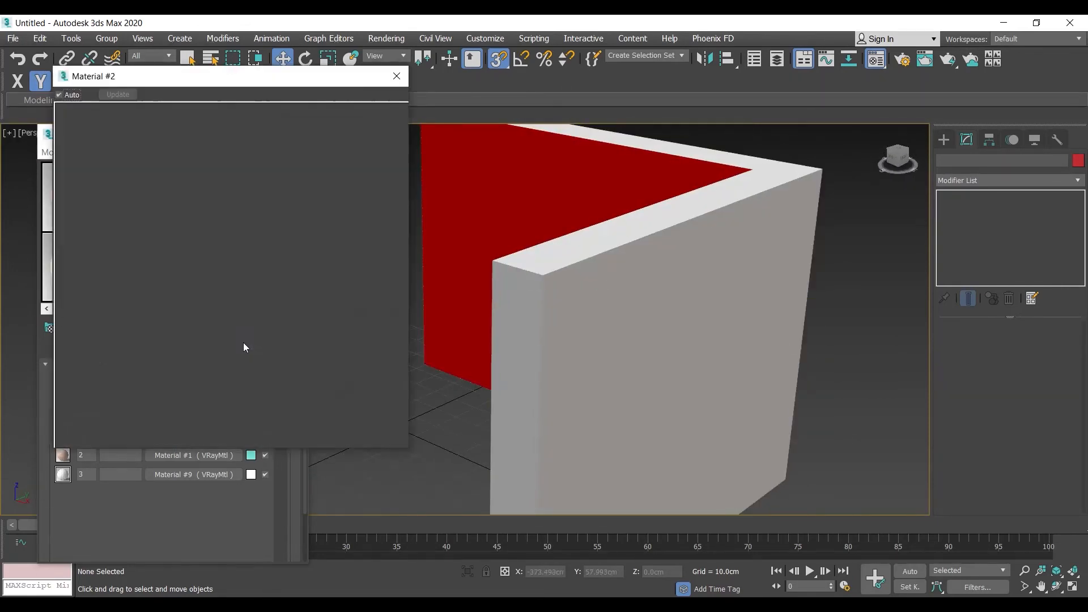
pyautogui.click(397, 76)
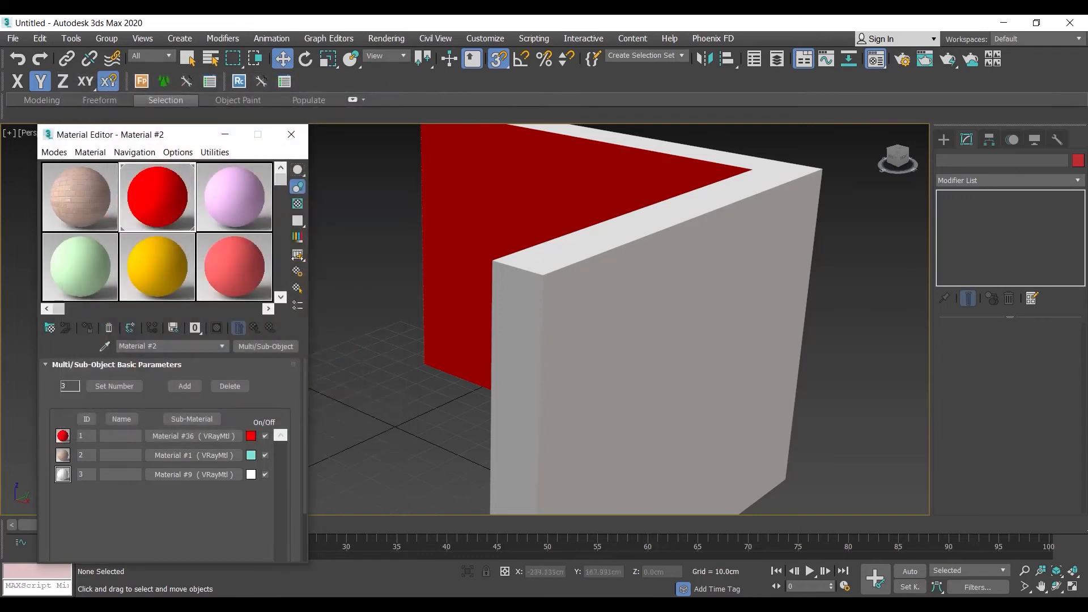
pyautogui.click(199, 474)
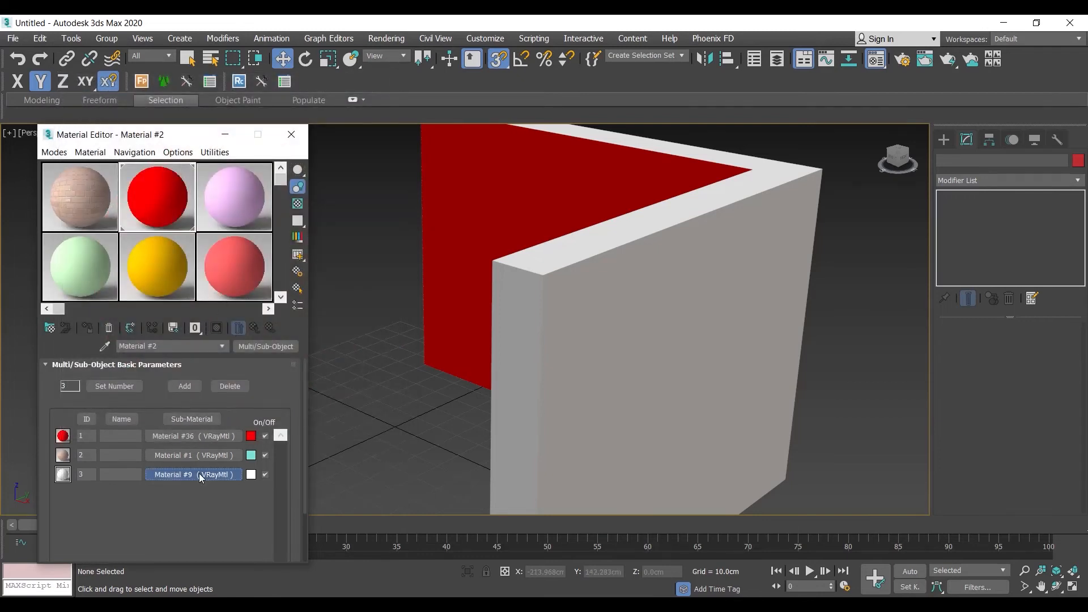
pyautogui.click(218, 328)
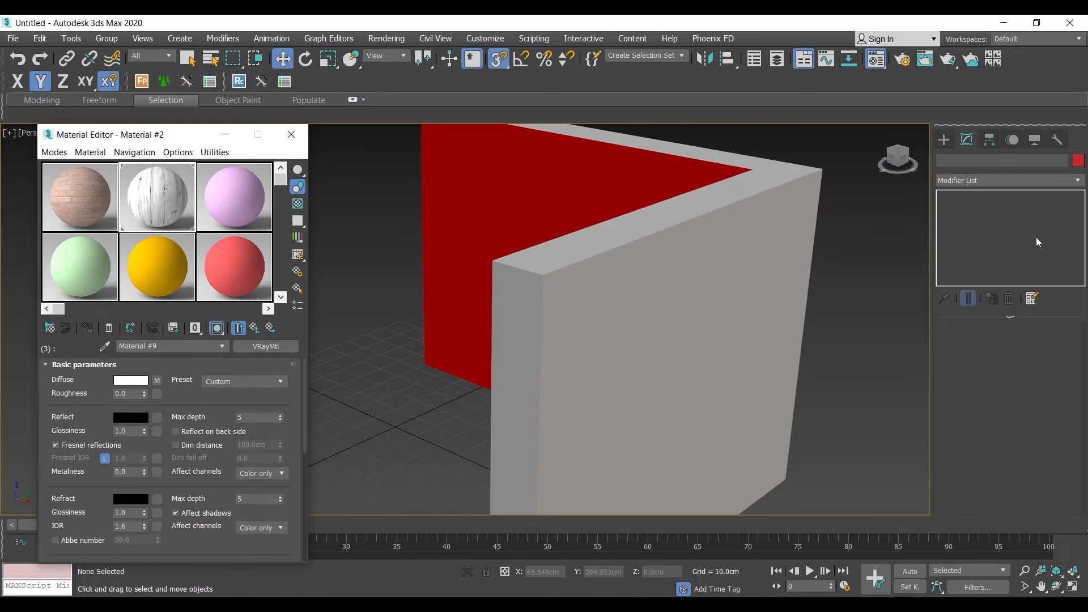
# - Select the wall's UVW Map modifier below Edit Poly and adjust the height of its box mapping
pyautogui.click(985, 244)
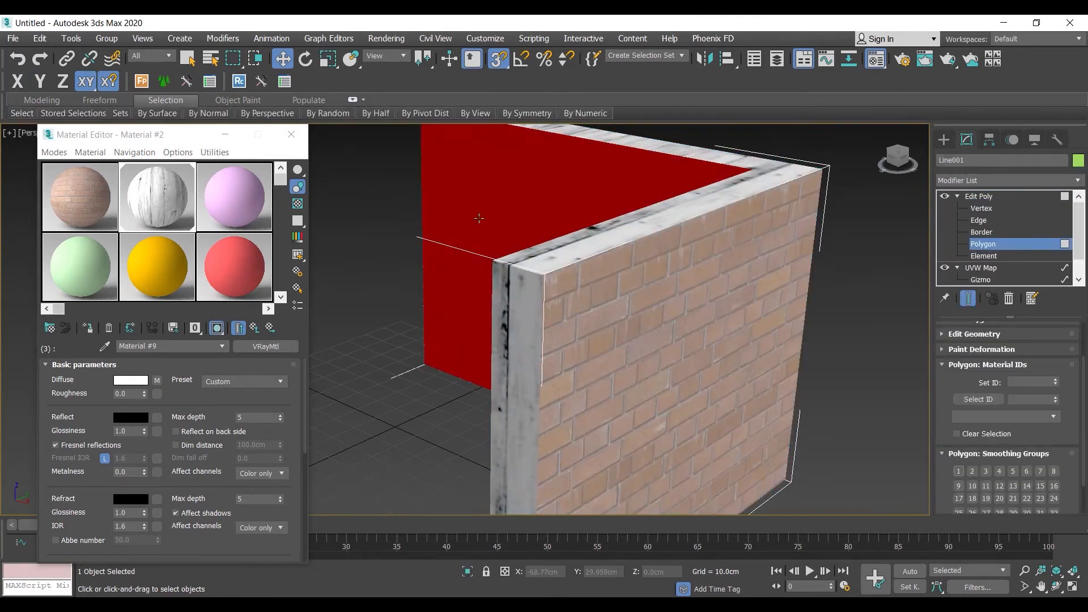
pyautogui.keyDown('alt'); pyautogui.moveTo(539, 268); pyautogui.dragTo(542, 289, button='middle'); pyautogui.keyUp('alt')
pyautogui.keyDown('alt'); pyautogui.moveTo(707, 265); pyautogui.dragTo(744, 255, button='middle'); pyautogui.keyUp('alt')
pyautogui.click(958, 196)
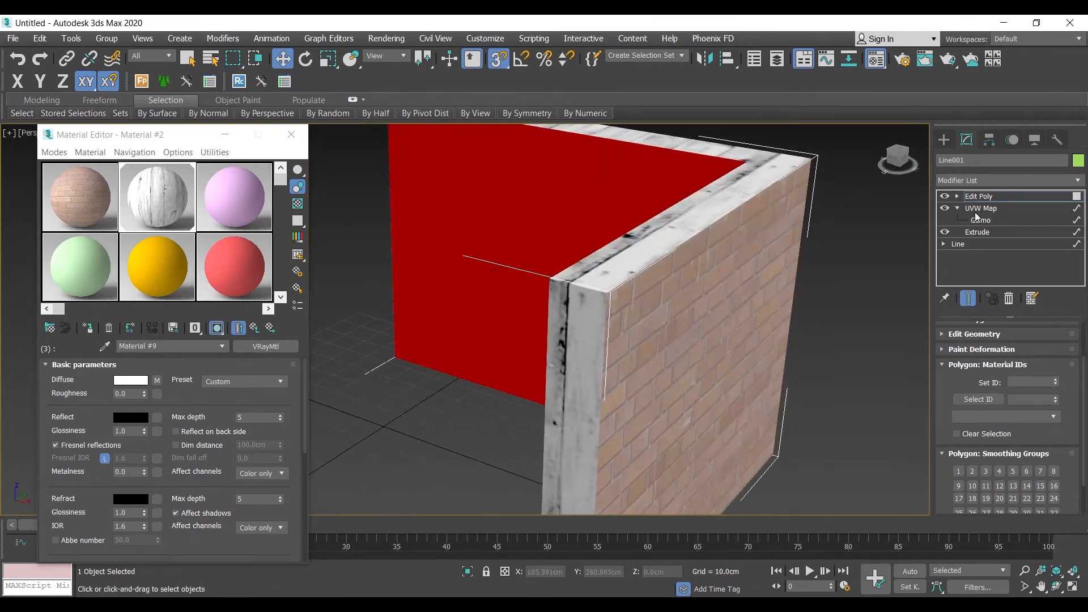
pyautogui.click(982, 209)
pyautogui.click(607, 357)
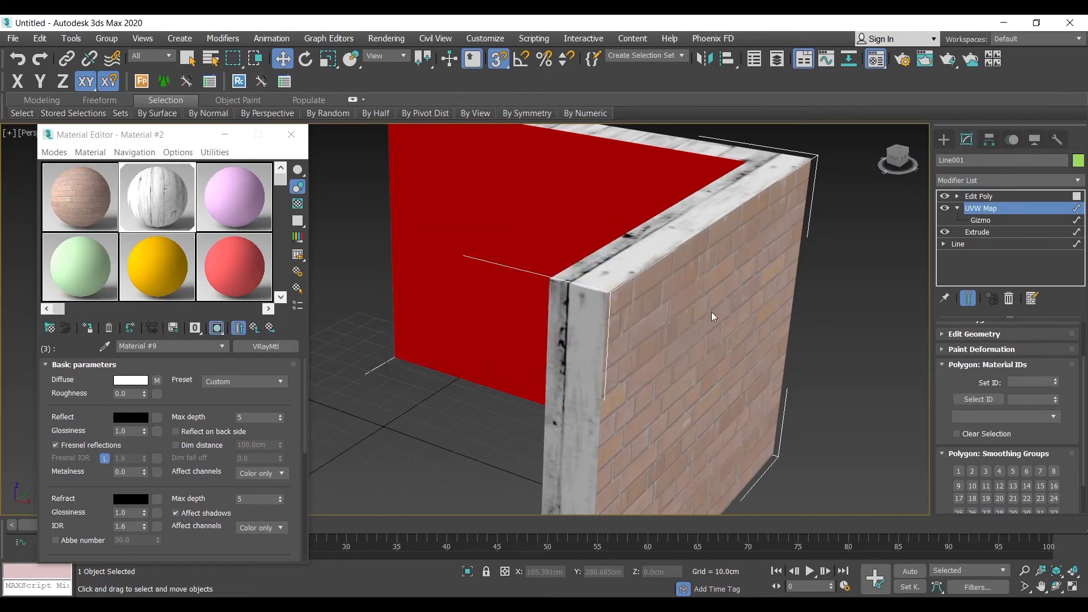
pyautogui.keyDown('alt'); pyautogui.moveTo(712, 312); pyautogui.dragTo(686, 286, button='middle'); pyautogui.keyUp('alt')
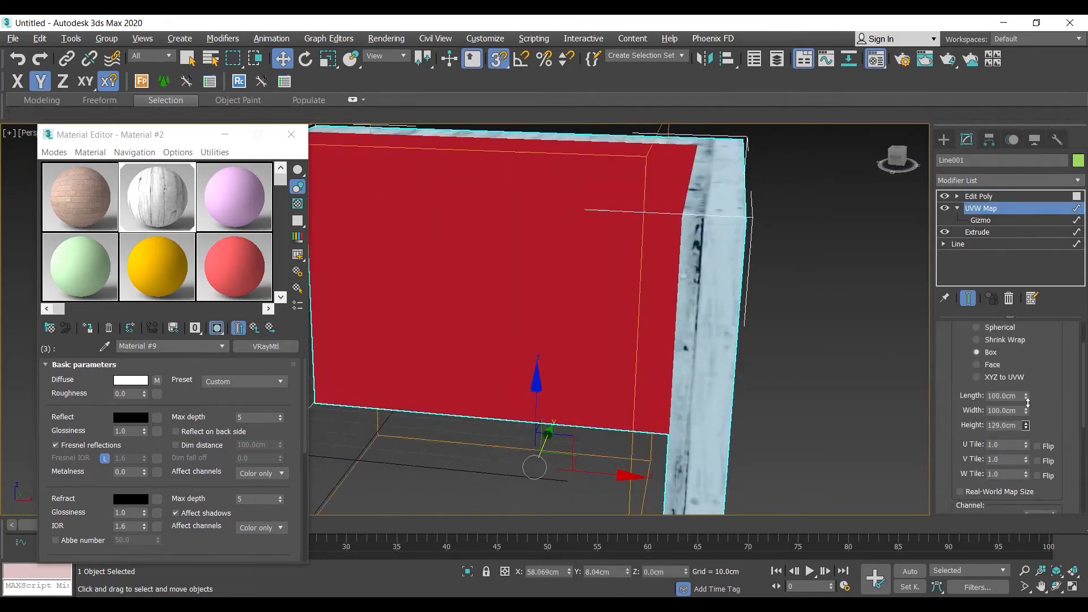
pyautogui.keyDown('alt'); pyautogui.moveTo(866, 384); pyautogui.dragTo(828, 384, button='middle'); pyautogui.keyUp('alt')
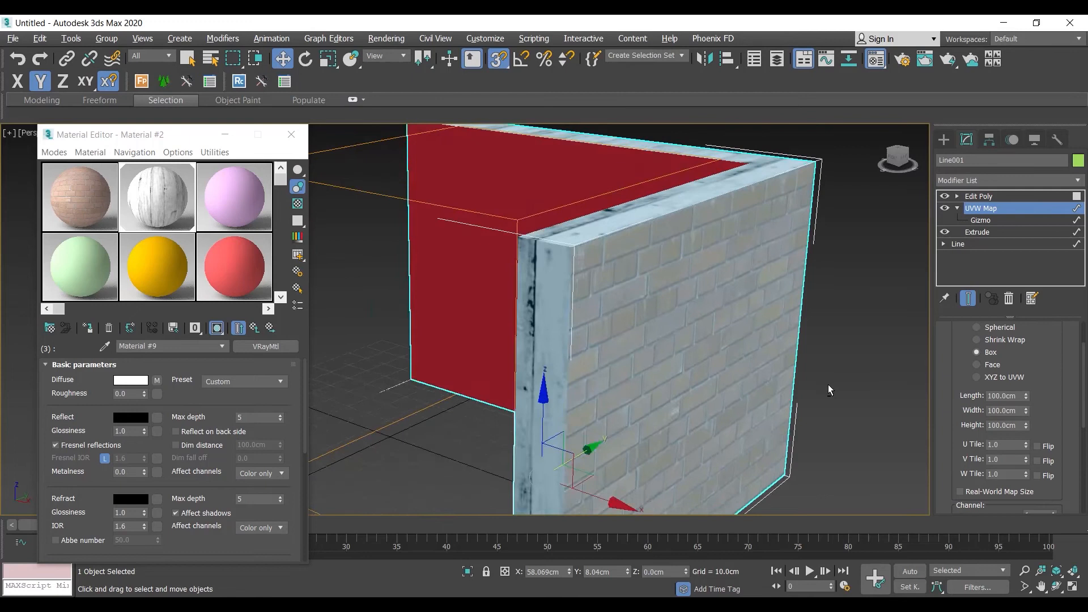
pyautogui.moveTo(1030, 427)
pyautogui.mouseDown()
pyautogui.moveTo(1024, 400)
pyautogui.moveTo(1031, 442)
pyautogui.mouseUp()
# - Deselect the wall and examine the brick, red and wood faces from both of its sides
pyautogui.keyDown('alt'); pyautogui.moveTo(706, 285); pyautogui.dragTo(590, 318, button='middle'); pyautogui.keyUp('alt')
pyautogui.scroll(2, 674, 322)
pyautogui.click(873, 253)
pyautogui.moveTo(710, 315); pyautogui.dragTo(757, 313, button='middle')
pyautogui.keyDown('alt'); pyautogui.moveTo(484, 395); pyautogui.dragTo(582, 326, button='middle'); pyautogui.keyUp('alt')
pyautogui.scroll(2, 581, 326)
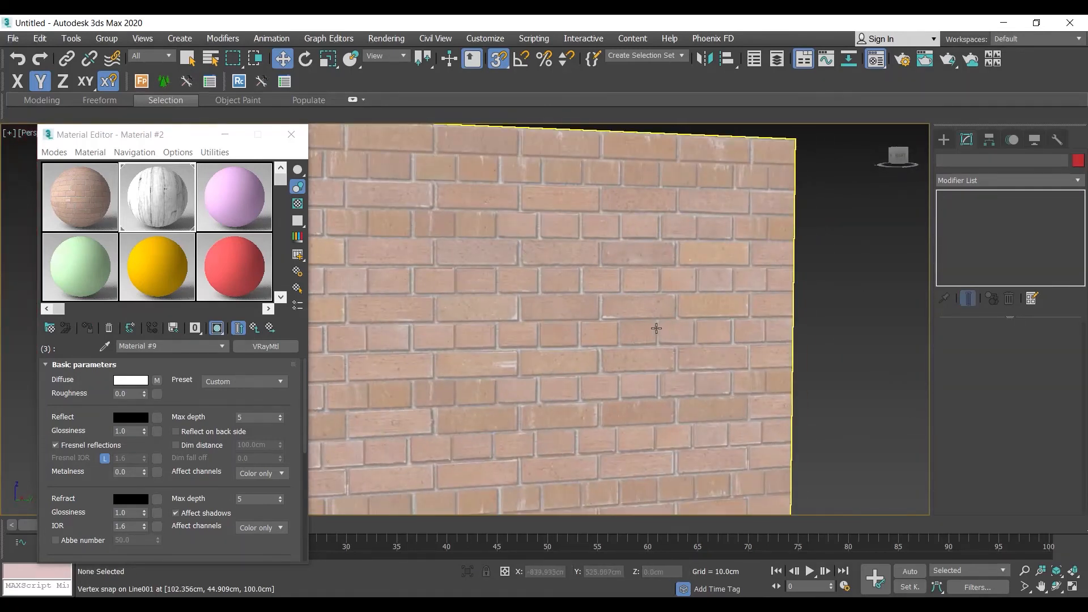
pyautogui.keyDown('alt'); pyautogui.moveTo(657, 328); pyautogui.dragTo(753, 340, button='middle'); pyautogui.keyUp('alt')
pyautogui.keyDown('alt'); pyautogui.moveTo(550, 317); pyautogui.dragTo(773, 332, button='middle'); pyautogui.keyUp('alt')
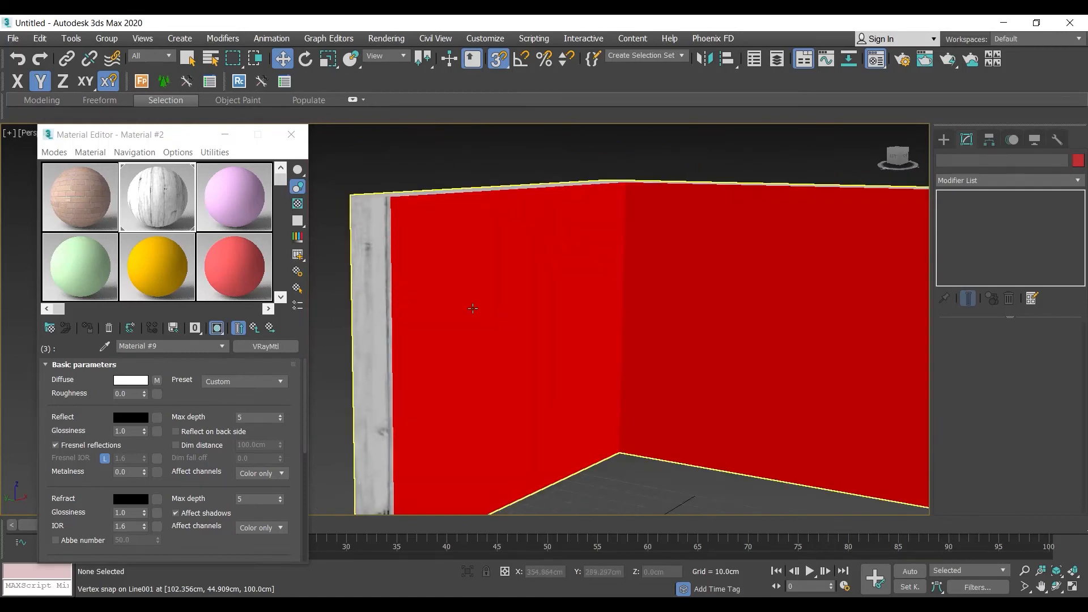
# - Return to Material #2's parent level and assign material ID 4 to the single inner polygon on the wall's far wing
pyautogui.click(255, 327)
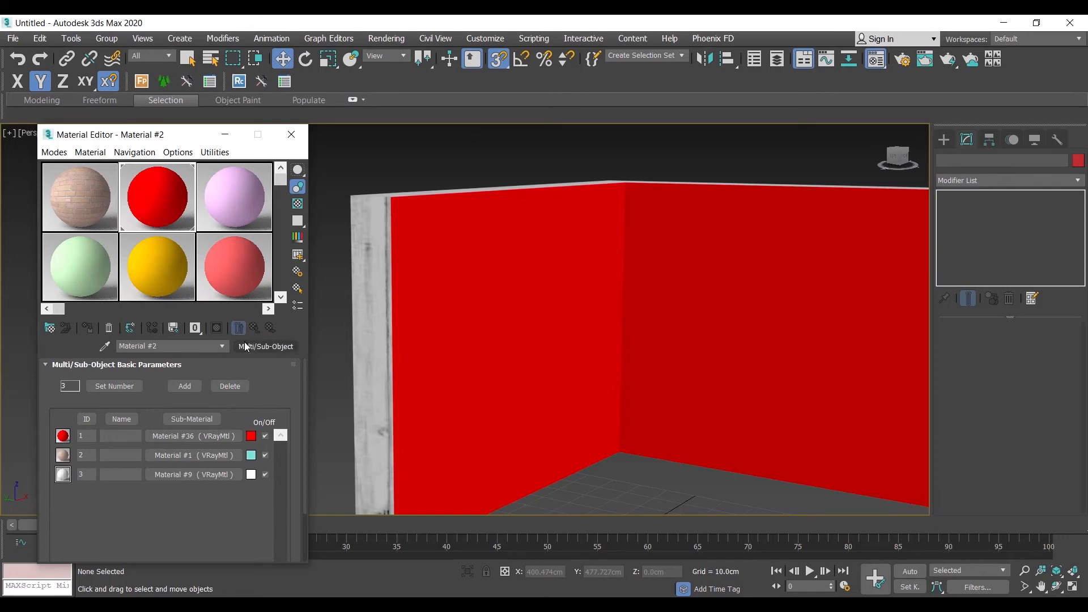
pyautogui.scroll(-4, 580, 345)
pyautogui.scroll(2, 582, 343)
pyautogui.keyDown('alt'); pyautogui.moveTo(581, 342); pyautogui.dragTo(567, 371, button='middle'); pyautogui.keyUp('alt')
pyautogui.click(560, 319)
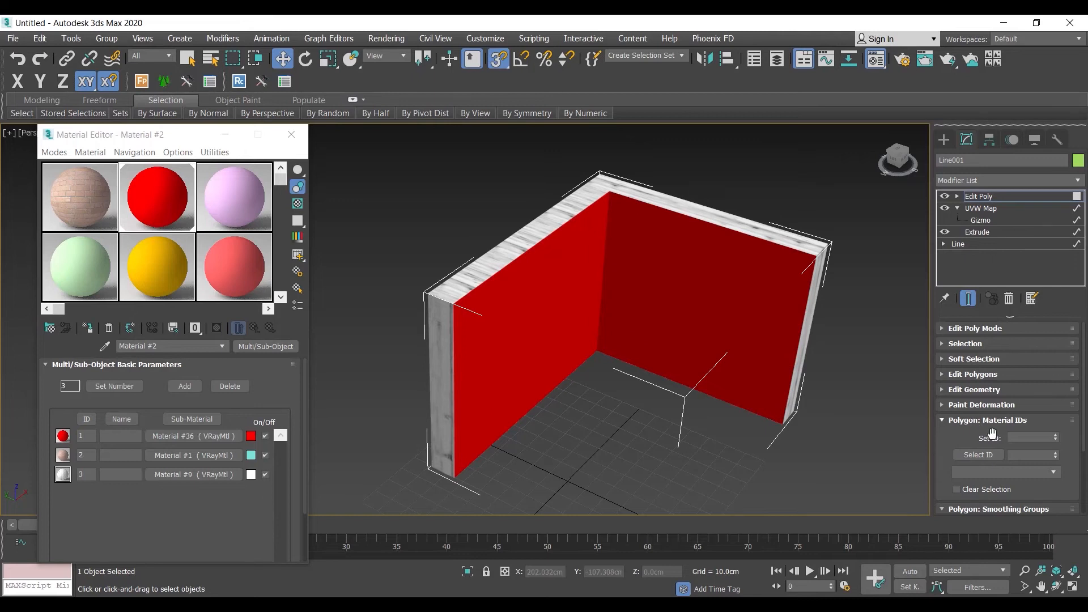
pyautogui.keyDown('alt'); pyautogui.moveTo(638, 317); pyautogui.dragTo(658, 294, button='middle'); pyautogui.keyUp('alt')
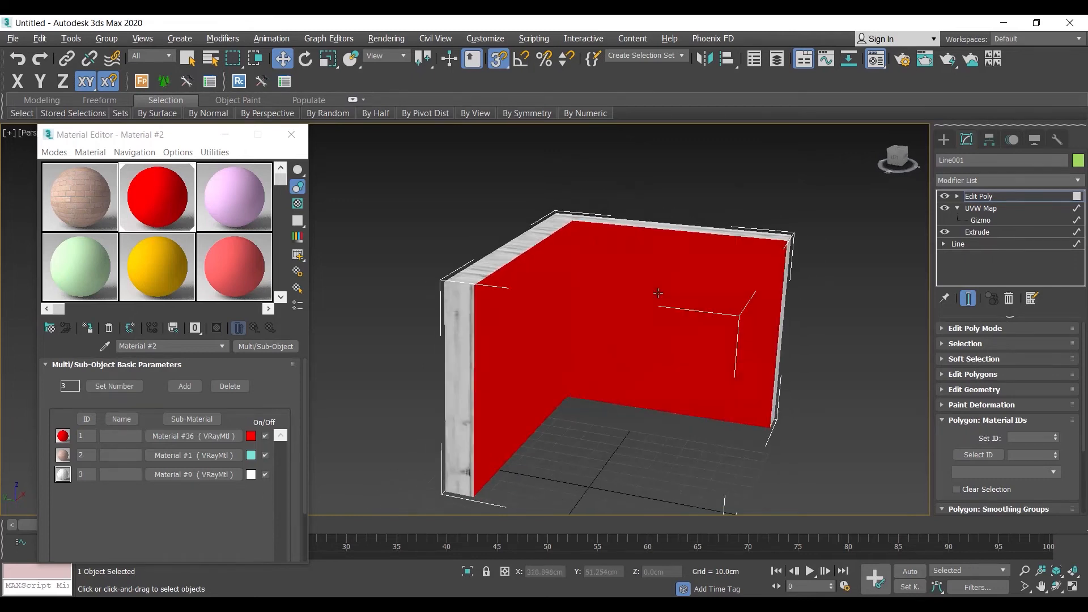
pyautogui.click(647, 293)
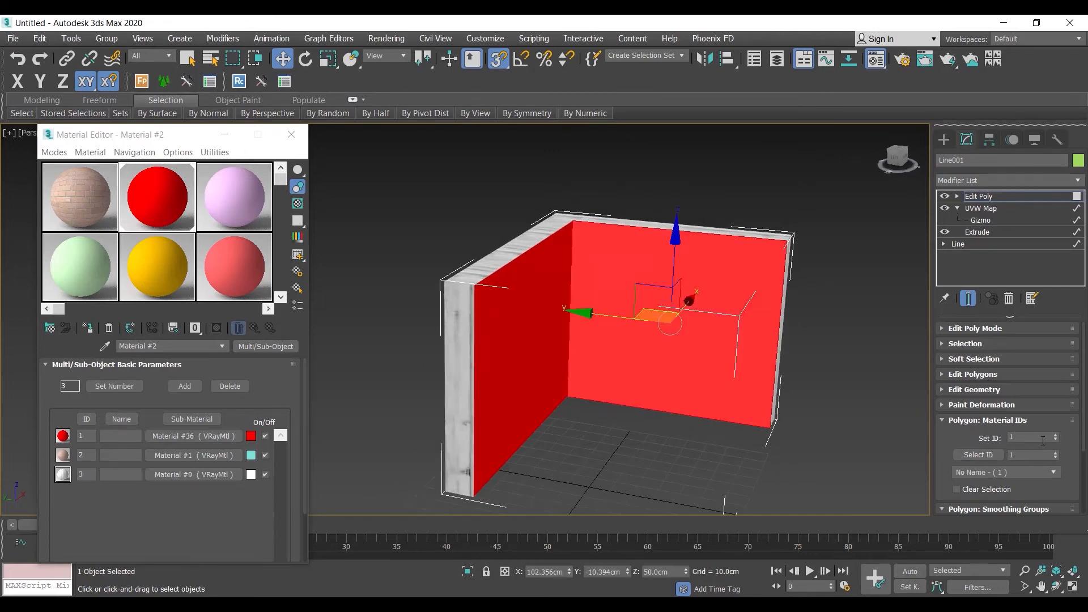
pyautogui.doubleClick(1017, 437)
pyautogui.click(866, 348)
pyautogui.keyDown('alt'); pyautogui.moveTo(739, 331); pyautogui.dragTo(715, 330, button='middle'); pyautogui.keyUp('alt')
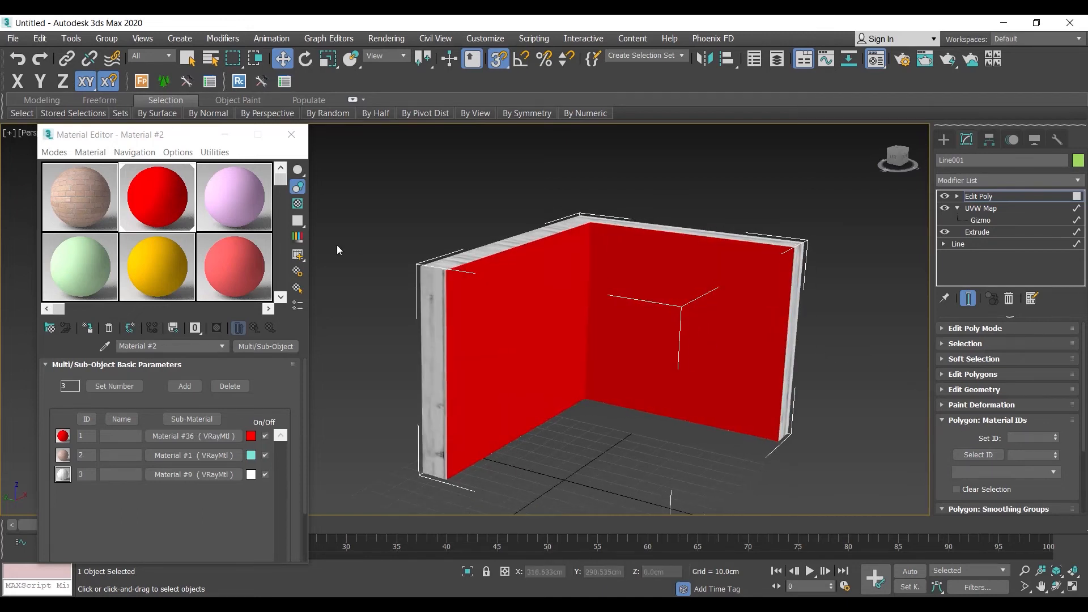
# - Set the number of sub-materials in Material #2 to 4
pyautogui.click(121, 386)
pyautogui.write('4')
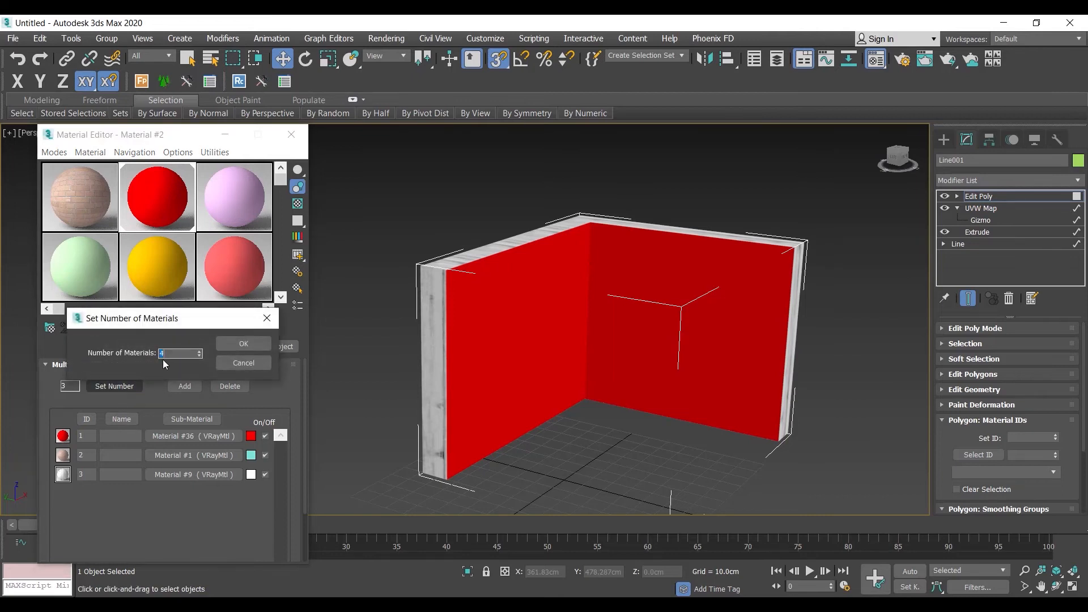
pyautogui.click(230, 345)
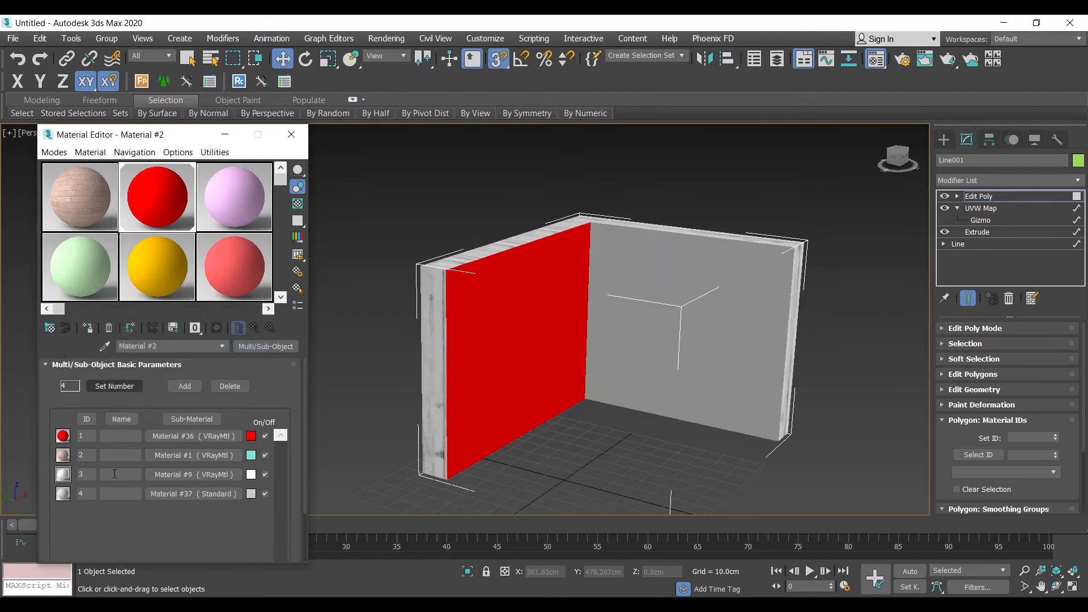
# - Open the ID 4 sub-material and change its type from Standard to VRayMtl
pyautogui.click(170, 494)
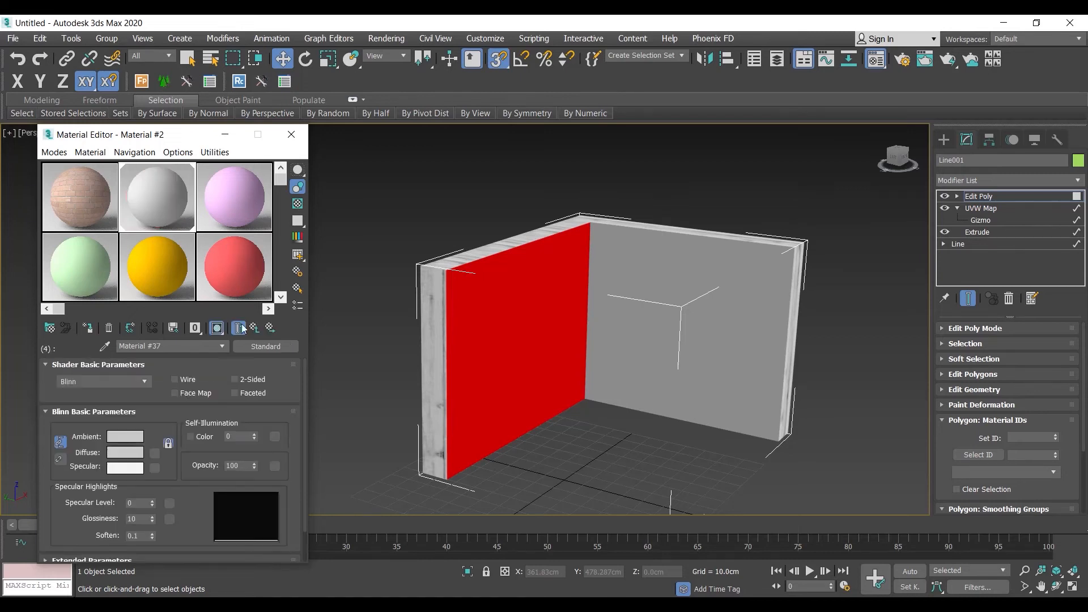
pyautogui.click(264, 347)
pyautogui.write('v')
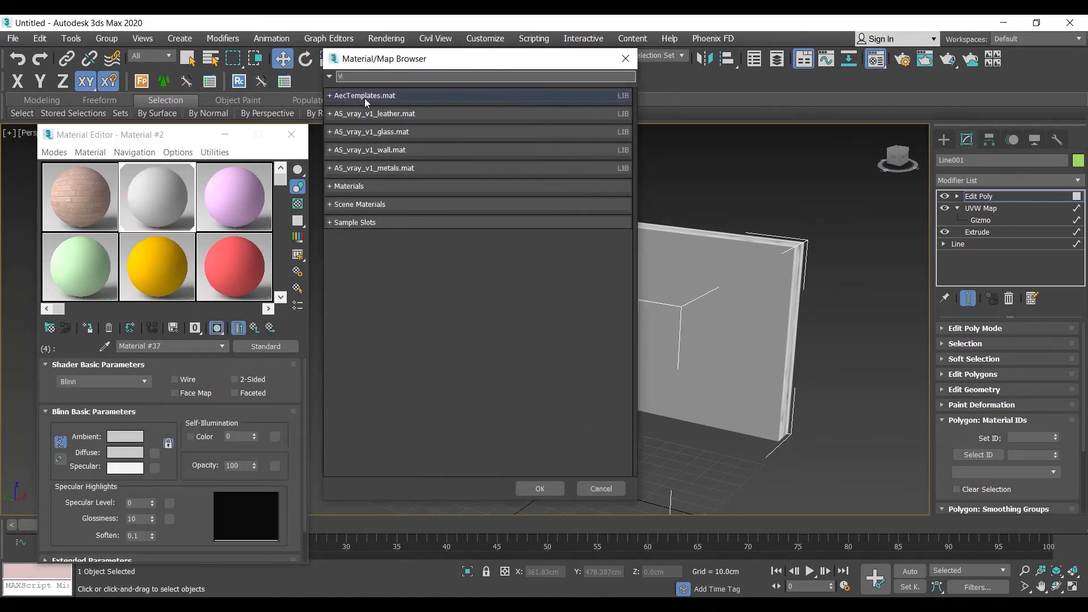
pyautogui.write('raymtl')
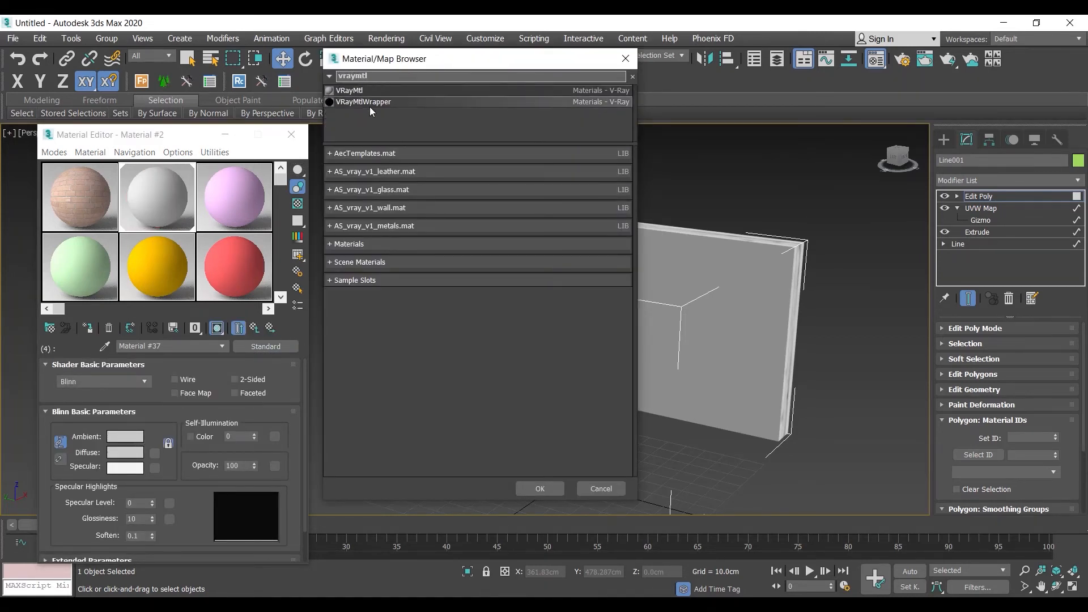
pyautogui.doubleClick(363, 92)
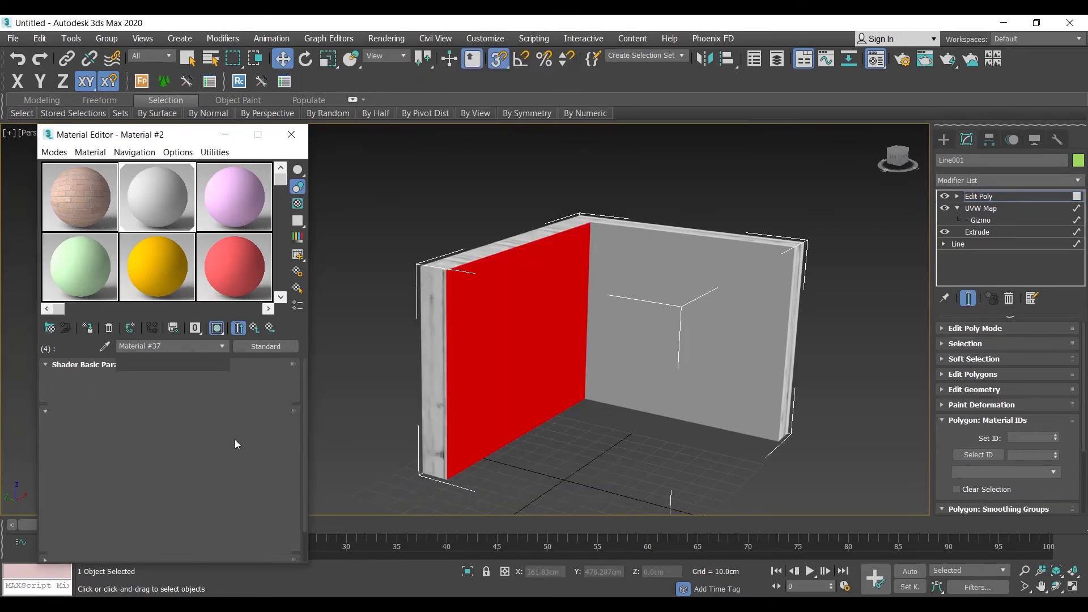
# - Load Untitled-2.jpg as the ID 4 sub-material's diffuse bitmap, enable its viewport display, and return to the Multi/Sub-Object level
pyautogui.click(157, 379)
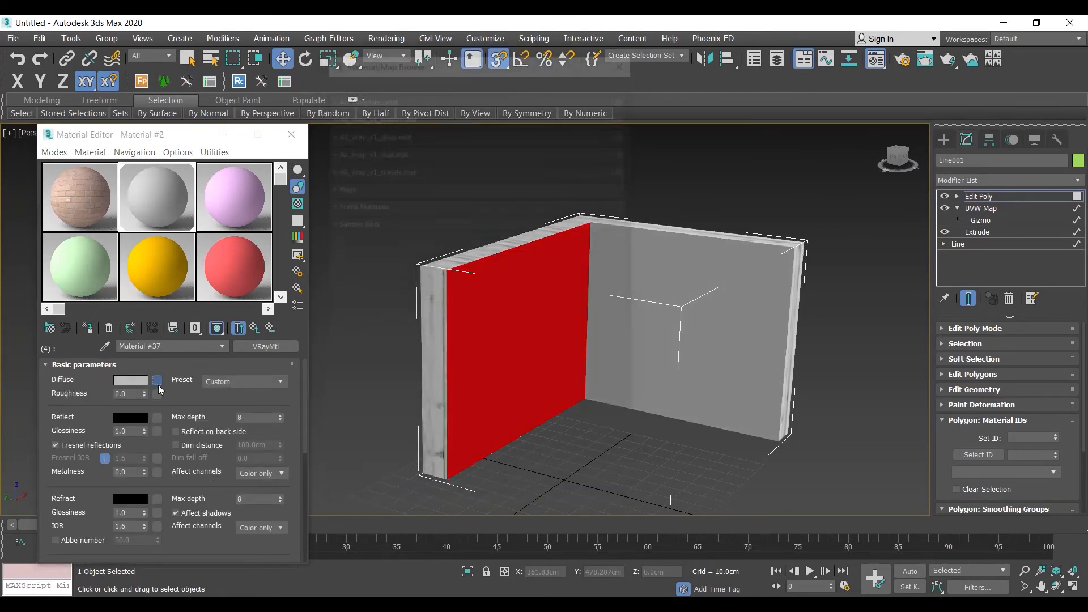
pyautogui.write('bit')
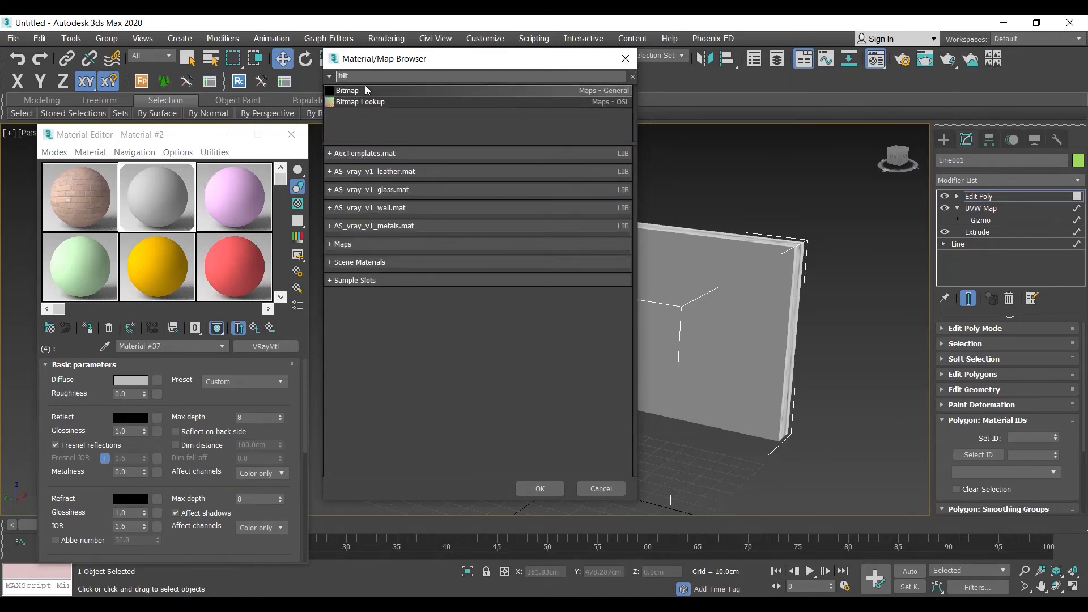
pyautogui.doubleClick(366, 89)
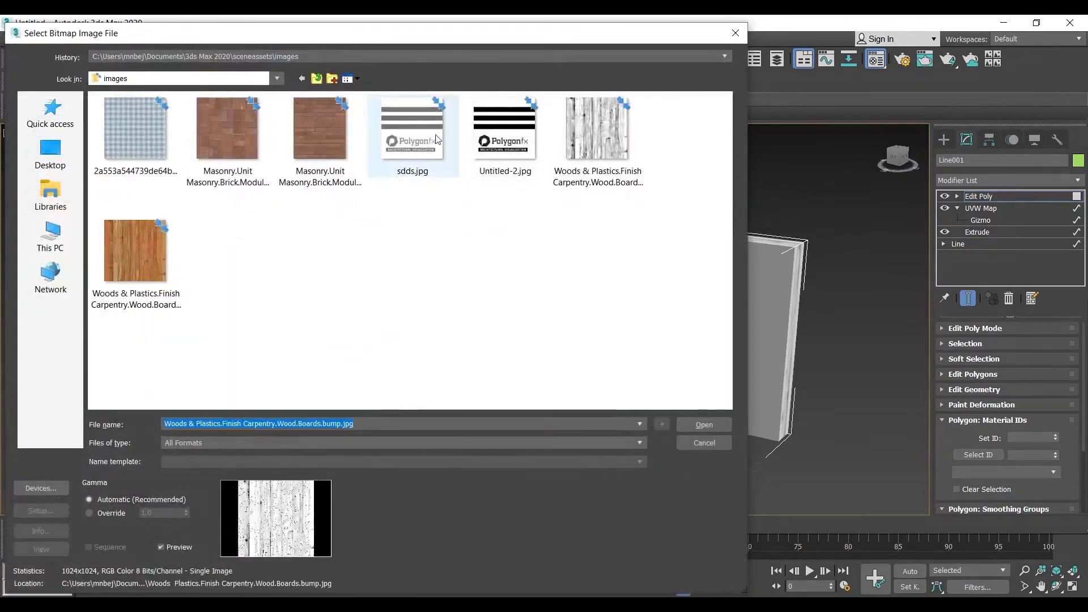
pyautogui.click(504, 135)
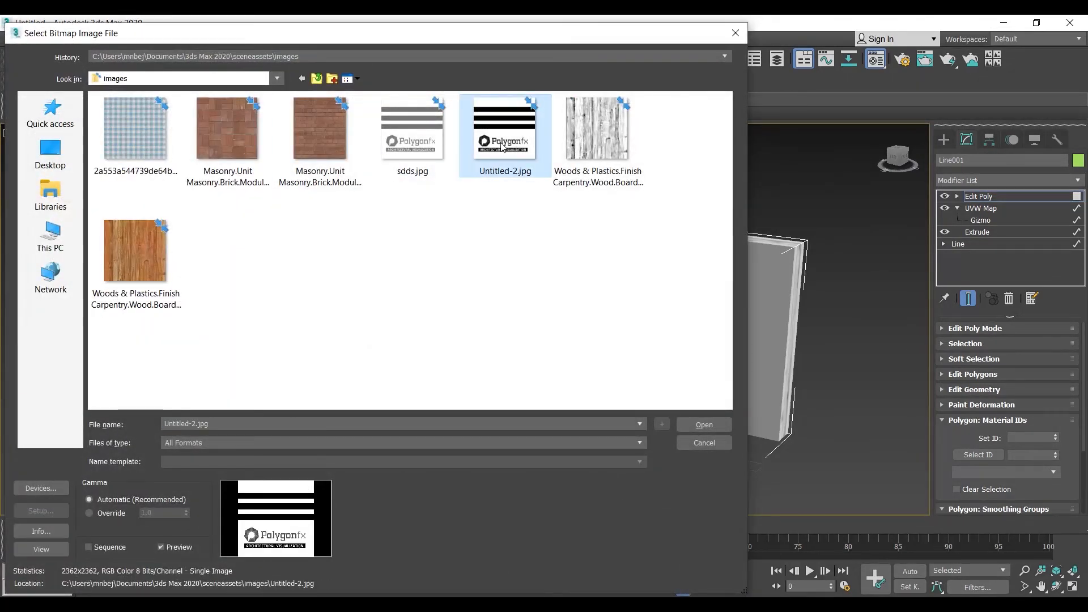
pyautogui.doubleClick(505, 135)
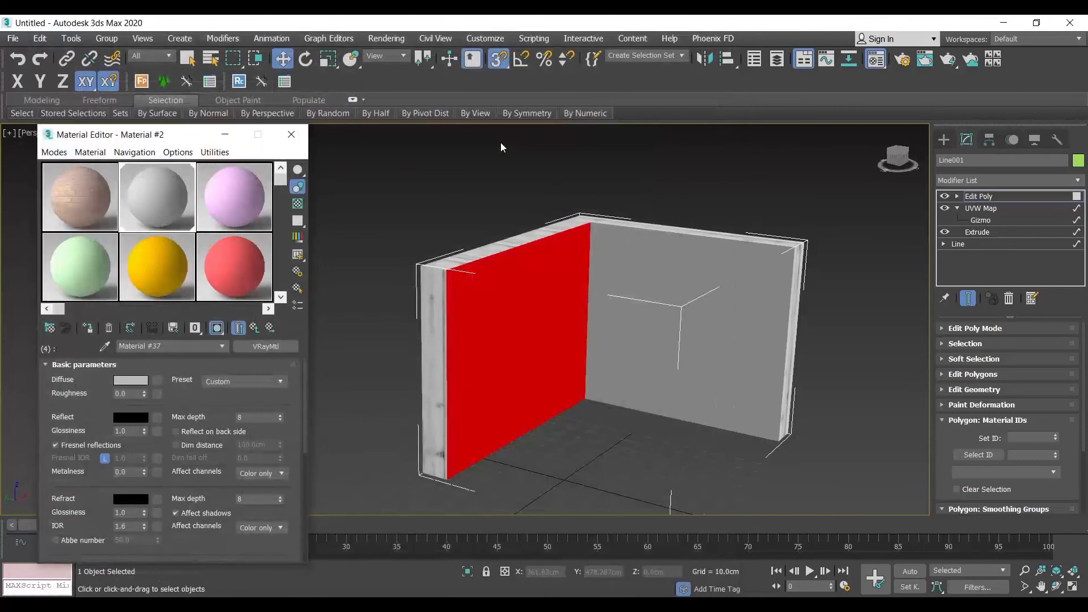
pyautogui.click(218, 329)
pyautogui.click(255, 329)
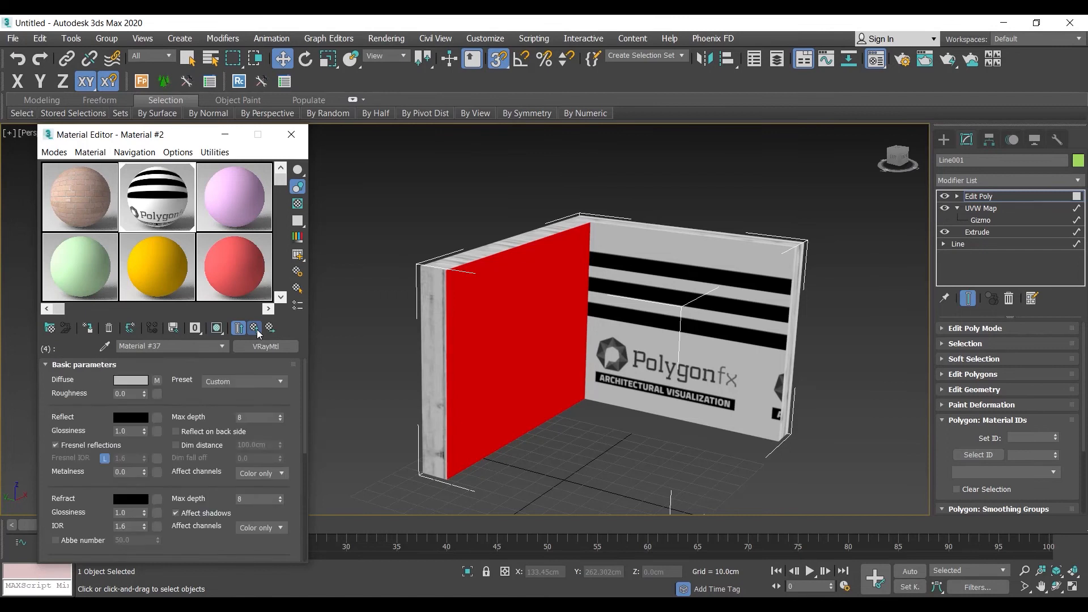
pyautogui.click(257, 329)
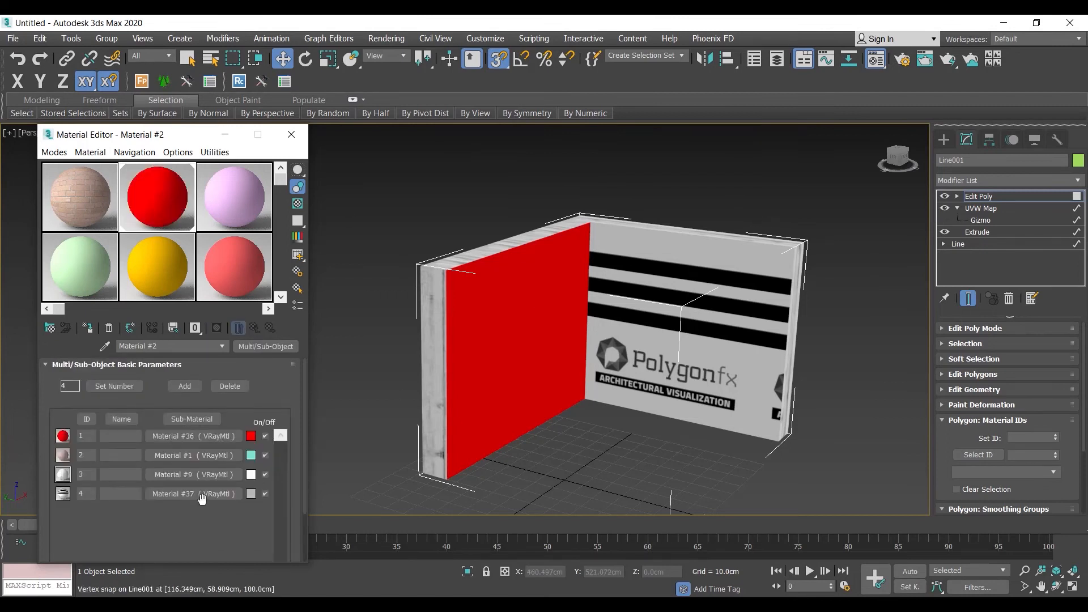
# - Close the Material Editor, leave polygon editing in Edit Poly, and delete the L-shaped wall
pyautogui.keyDown('alt'); pyautogui.moveTo(524, 299); pyautogui.dragTo(319, 294, button='middle'); pyautogui.keyUp('alt')
pyautogui.keyDown('alt'); pyautogui.moveTo(417, 312); pyautogui.dragTo(412, 363, button='middle'); pyautogui.keyUp('alt')
pyautogui.keyDown('alt'); pyautogui.moveTo(494, 255); pyautogui.dragTo(644, 362, button='middle'); pyautogui.keyUp('alt')
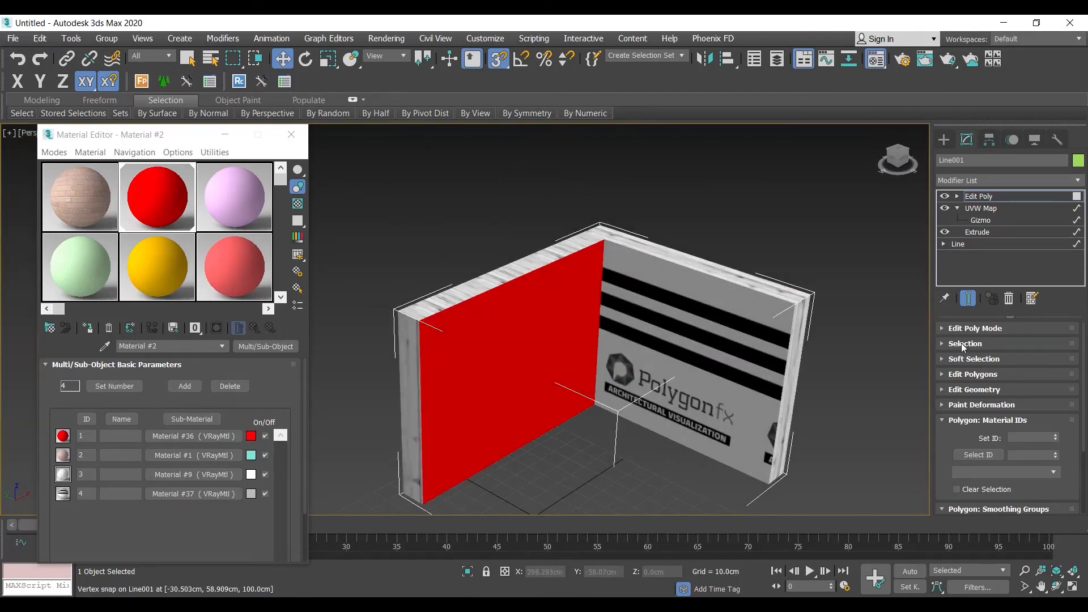
pyautogui.moveTo(712, 352); pyautogui.dragTo(683, 363, button='middle')
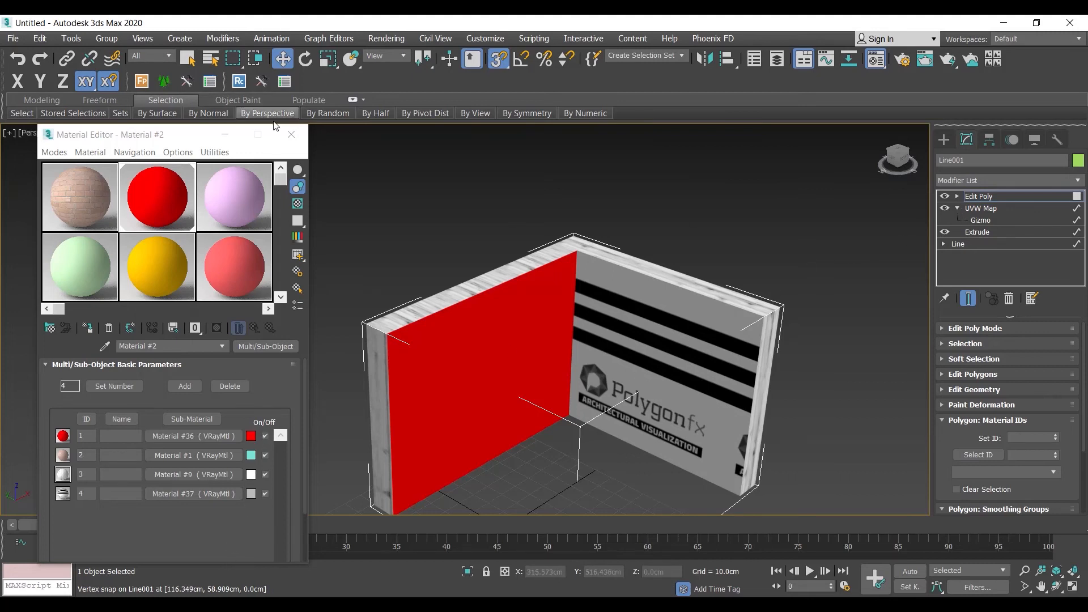
pyautogui.click(291, 134)
pyautogui.click(980, 197)
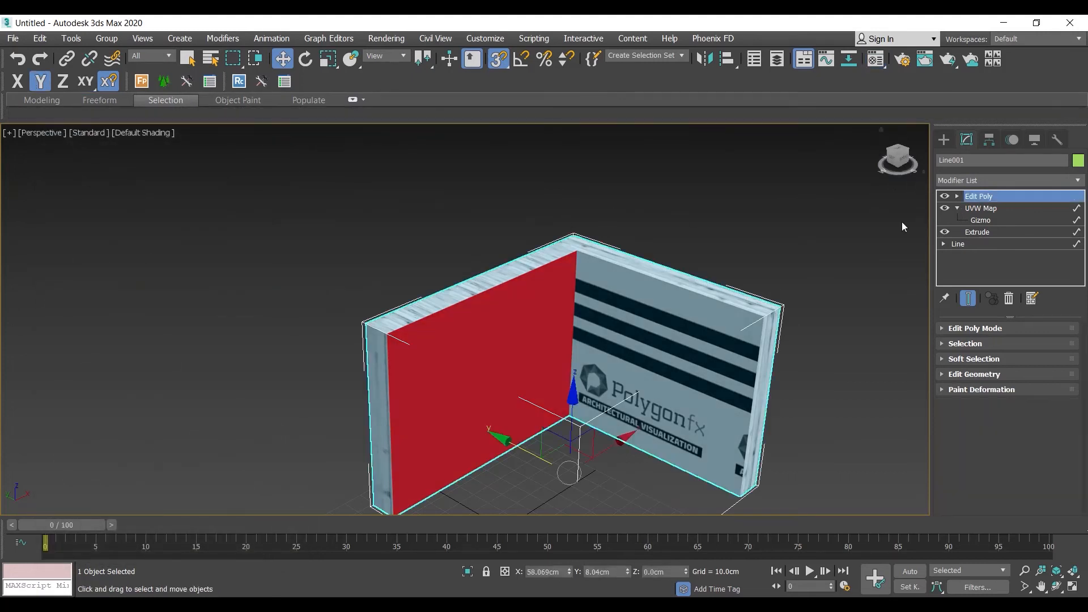
pyautogui.click(818, 275)
pyautogui.press('Delete')
# - Create a box about 53 cm long, 50 cm wide and 50 cm high on the grid
pyautogui.moveTo(609, 311); pyautogui.dragTo(598, 142, button='middle')
pyautogui.keyDown('alt'); pyautogui.moveTo(631, 278); pyautogui.dragTo(608, 281, button='middle'); pyautogui.keyUp('alt')
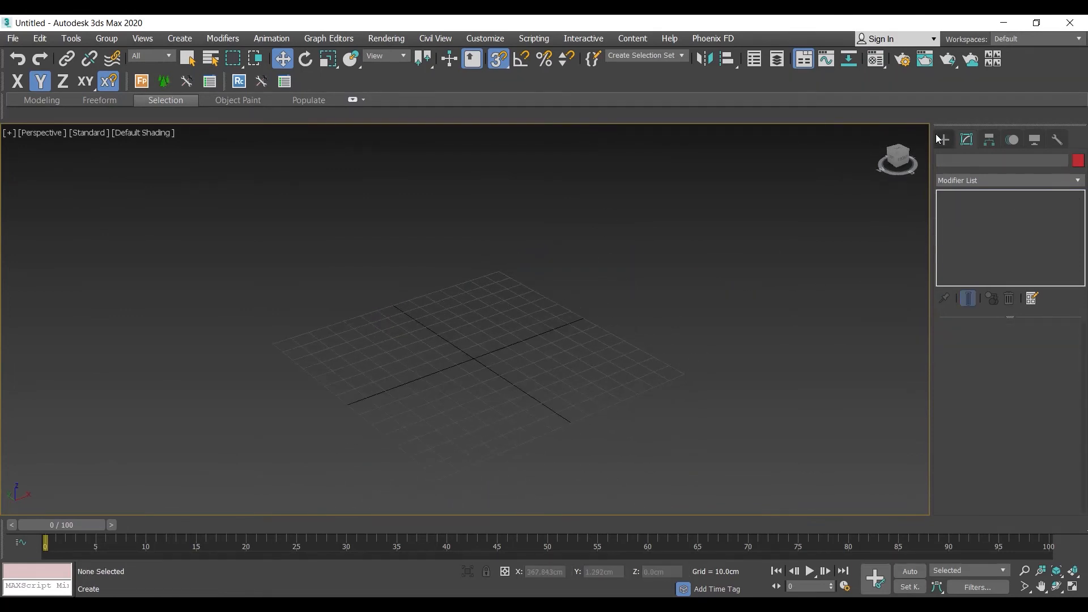
pyautogui.click(944, 138)
pyautogui.click(944, 159)
pyautogui.click(978, 221)
pyautogui.moveTo(398, 347); pyautogui.dragTo(549, 362)
pyautogui.click(531, 267)
pyautogui.moveTo(533, 295); pyautogui.dragTo(526, 326, button='middle')
pyautogui.scroll(3, 538, 348)
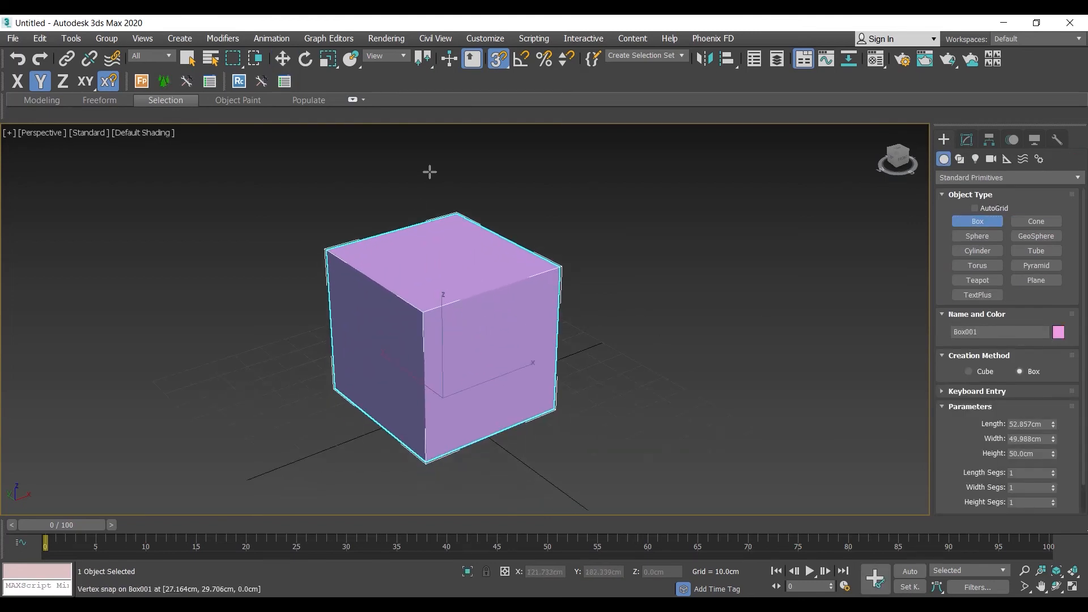
# - Reopen the Material Editor, select the light green Material #7, and apply the light pink sample material to the box
pyautogui.press('m')
pyautogui.click(81, 260)
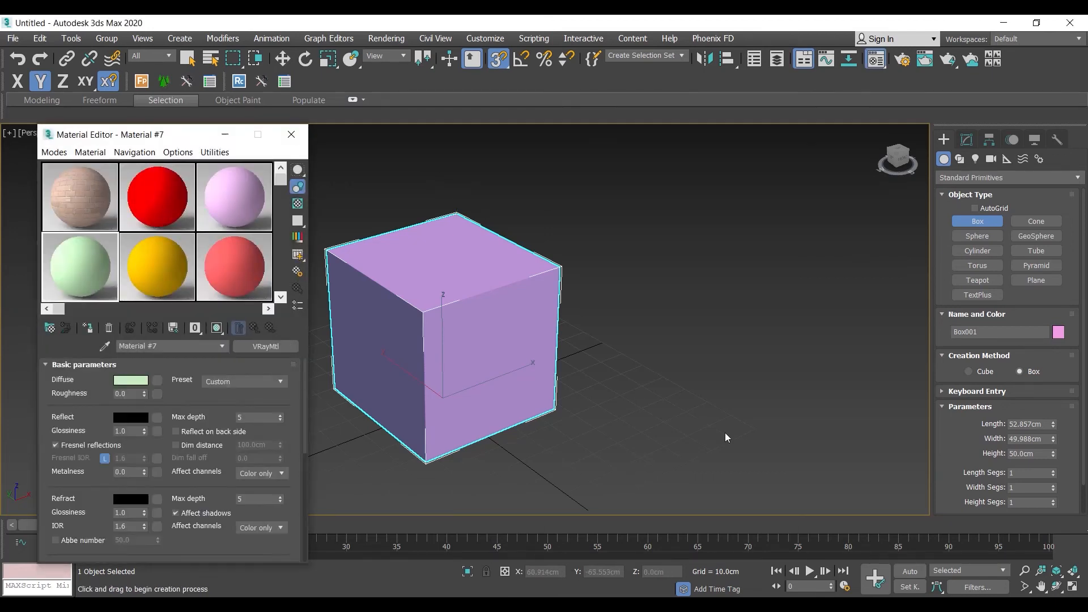
pyautogui.moveTo(246, 199); pyautogui.dragTo(347, 253)
pyautogui.moveTo(386, 286); pyautogui.dragTo(484, 293, button='middle')
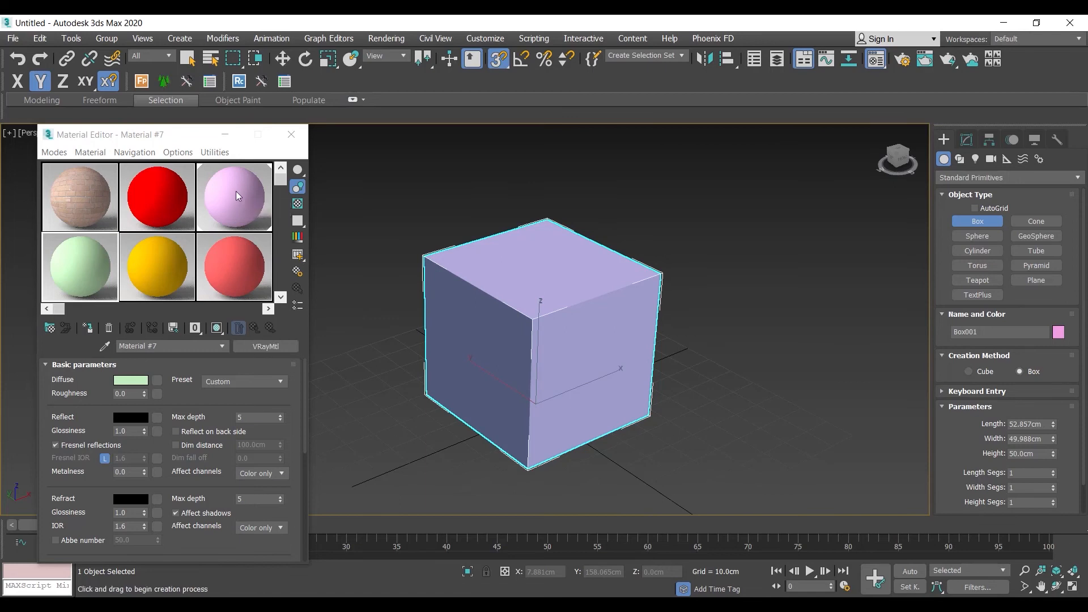
# - Change Material #7 to a VRayLightMtl and assign it to the box
pyautogui.click(266, 346)
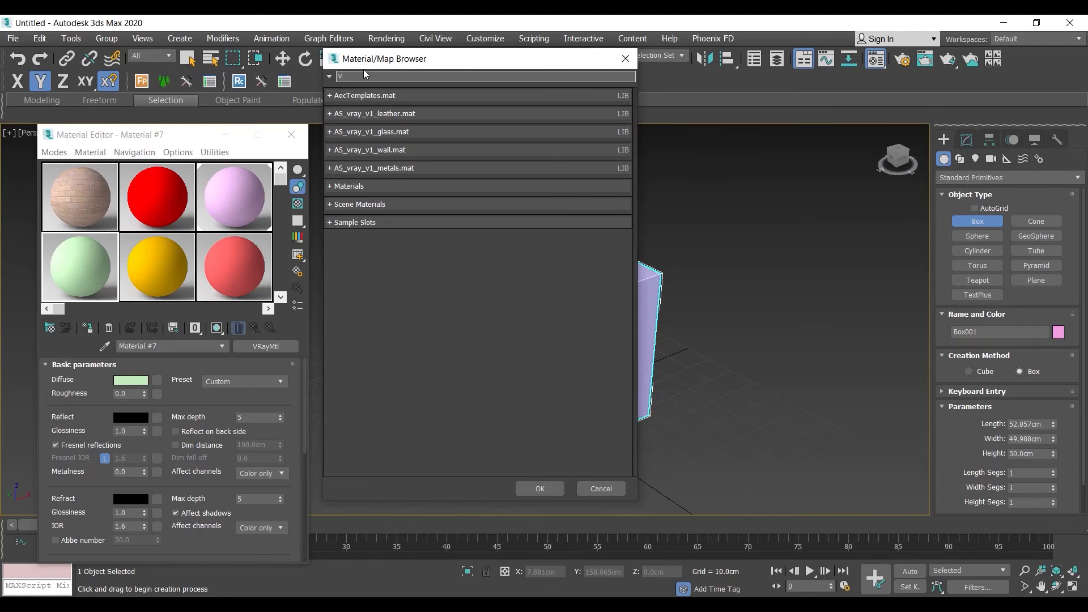
pyautogui.write('vrayligh')
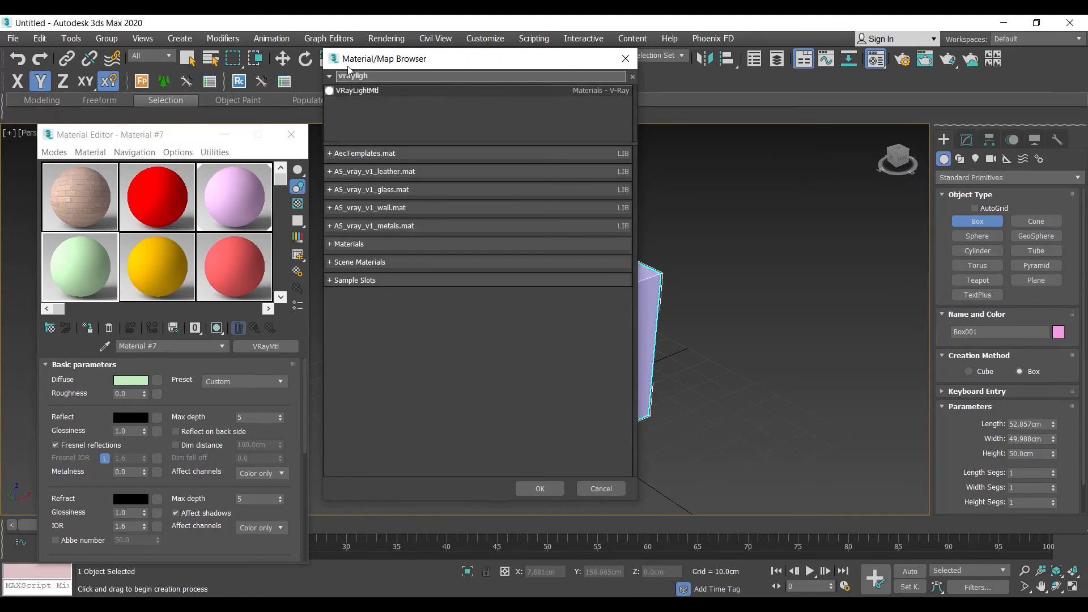
pyautogui.doubleClick(371, 91)
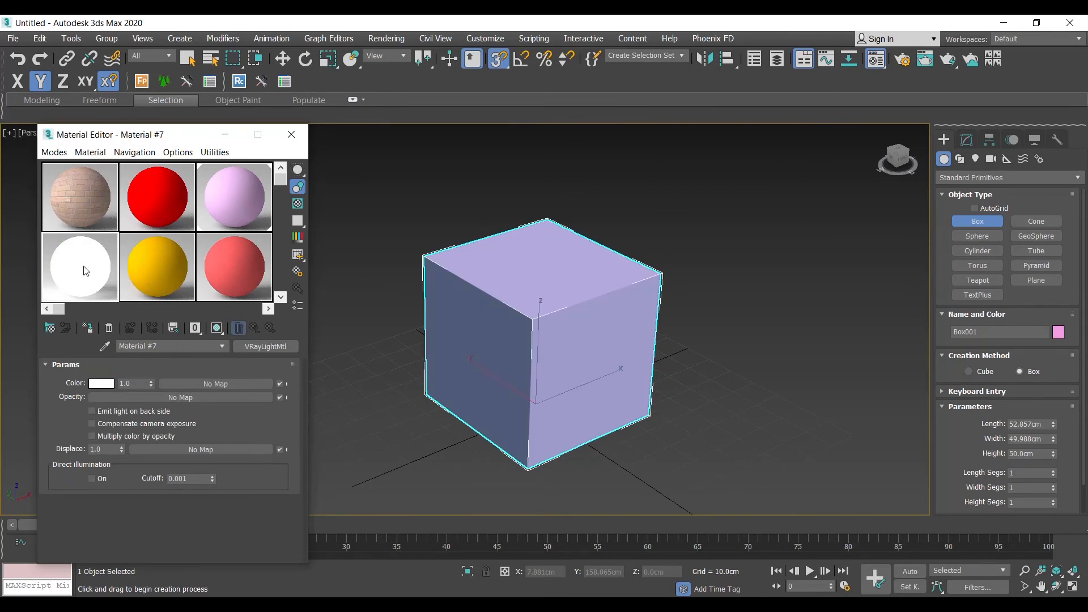
pyautogui.moveTo(87, 275); pyautogui.dragTo(520, 336)
pyautogui.keyDown('alt'); pyautogui.moveTo(478, 350); pyautogui.dragTo(515, 332, button='middle'); pyautogui.keyUp('alt')
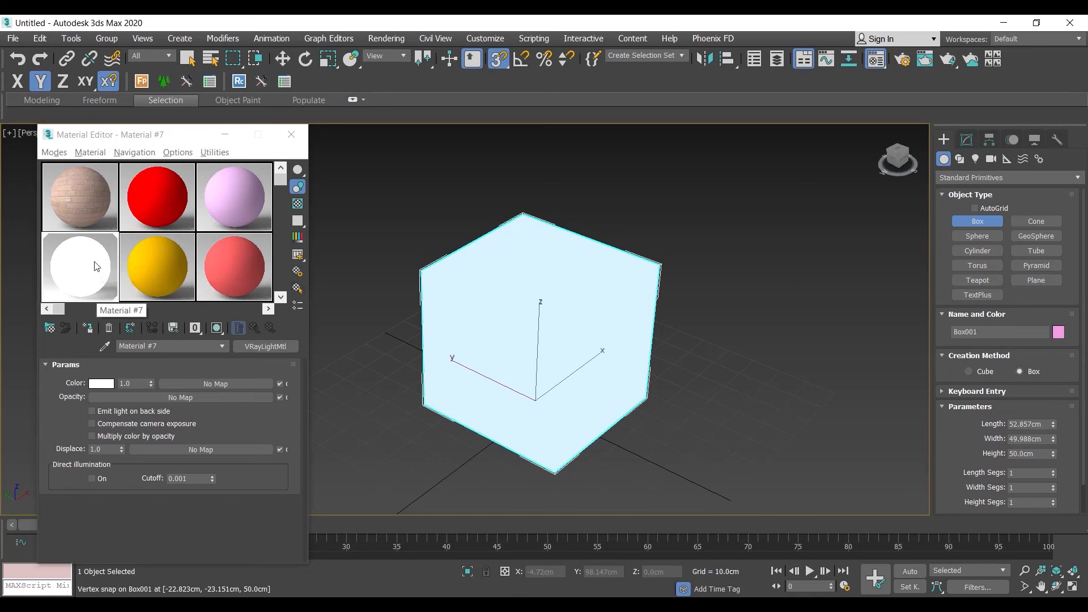
# - Try red and orange light colours for Material #7, and cancel the colour change
pyautogui.keyDown('alt'); pyautogui.moveTo(557, 321); pyautogui.dragTo(564, 311, button='middle'); pyautogui.keyUp('alt')
pyautogui.click(102, 384)
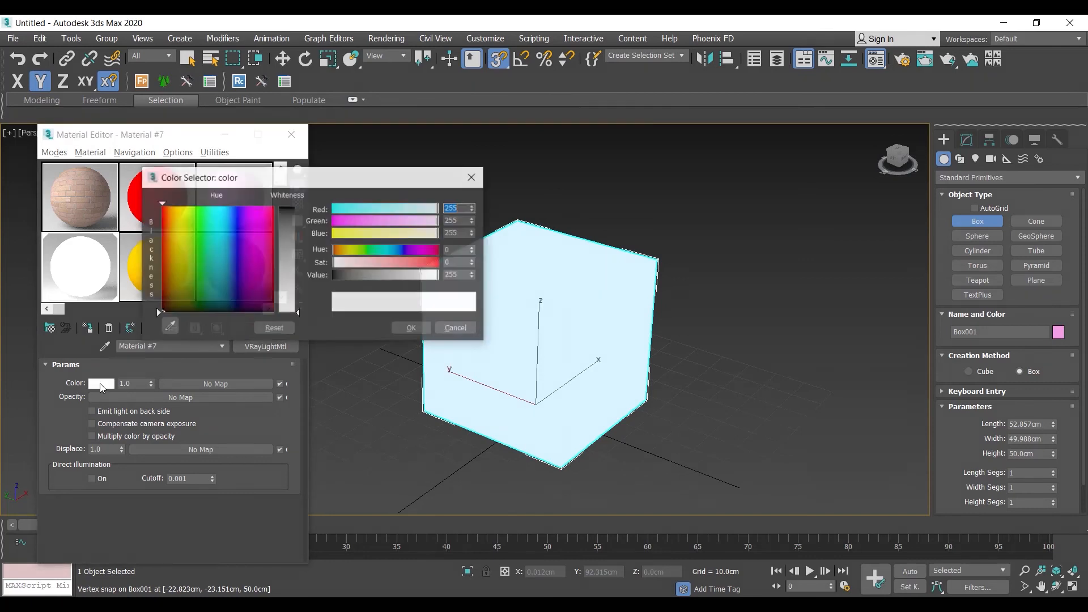
pyautogui.moveTo(299, 254); pyautogui.dragTo(298, 207)
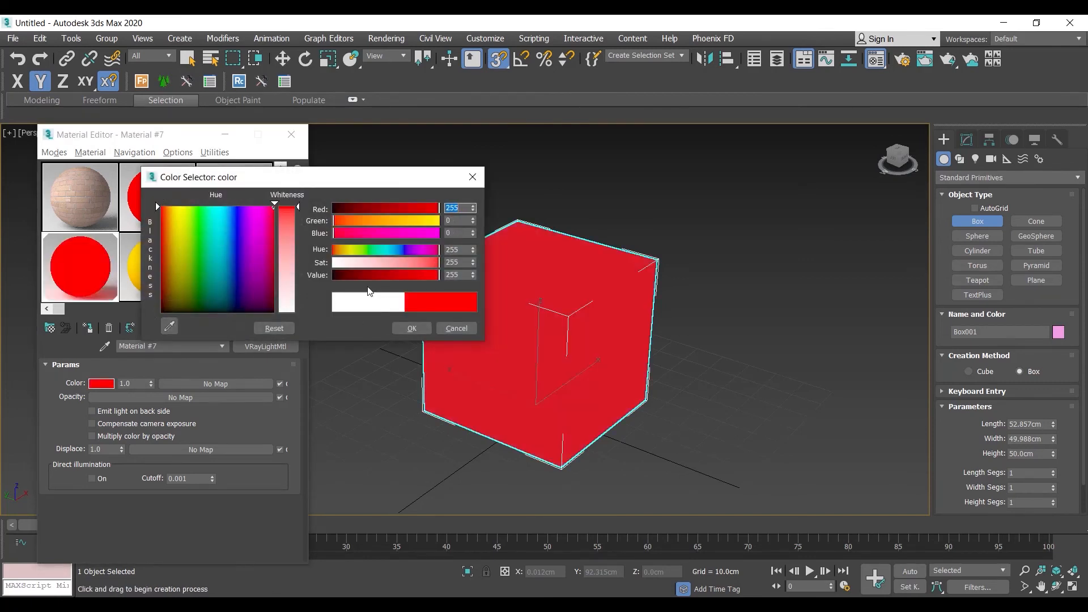
pyautogui.moveTo(223, 245); pyautogui.dragTo(175, 248)
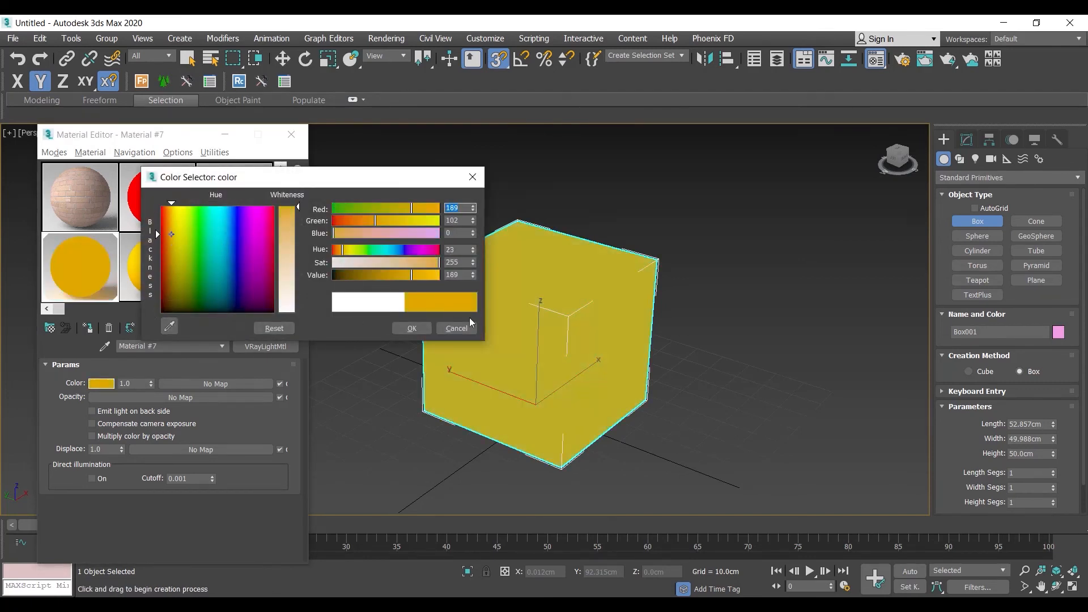
pyautogui.click(456, 327)
# - Raise Material #7's light intensity to 3.8 and show its sample in an enlarged preview beside the Material Editor
pyautogui.moveTo(151, 385); pyautogui.dragTo(179, 365)
pyautogui.doubleClick(96, 266)
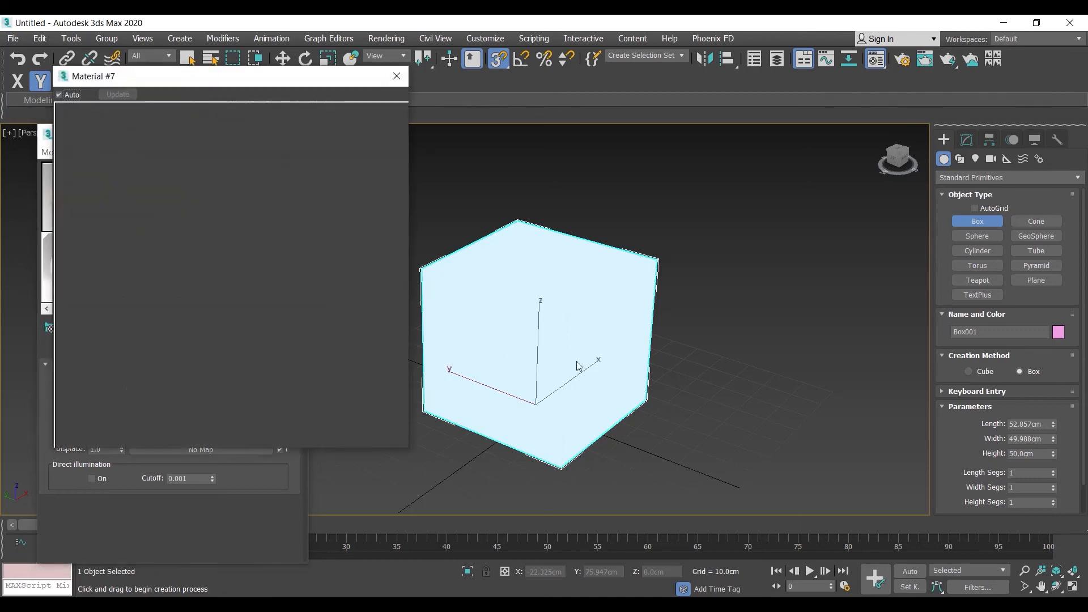
pyautogui.moveTo(271, 80); pyautogui.dragTo(573, 91)
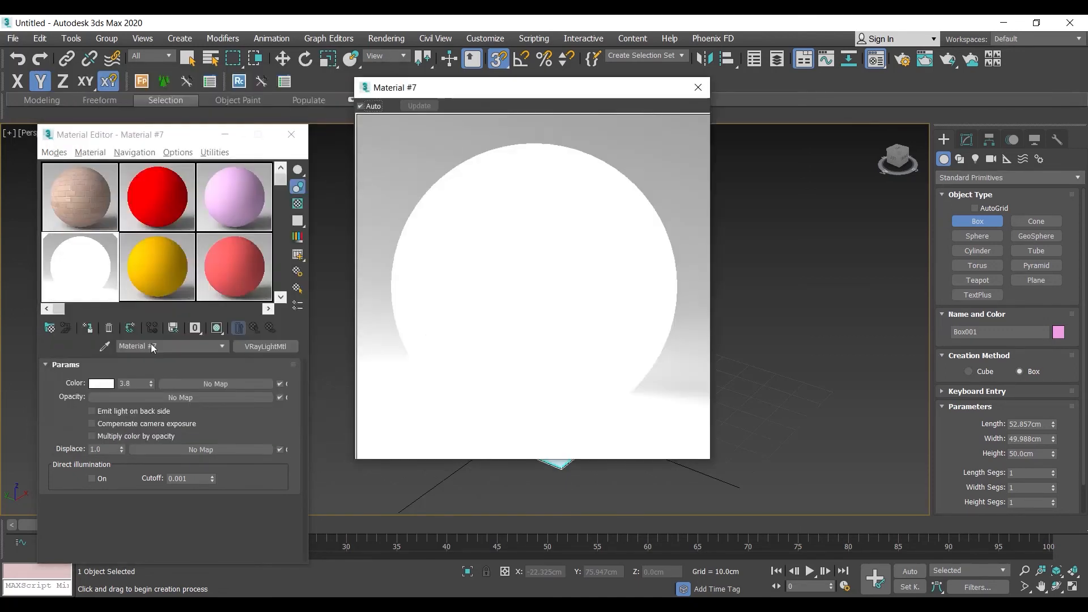
# - Try a light intensity of 5.0 for Material #7, close the enlarged preview, and reset the intensity to 1.0
pyautogui.click(136, 382)
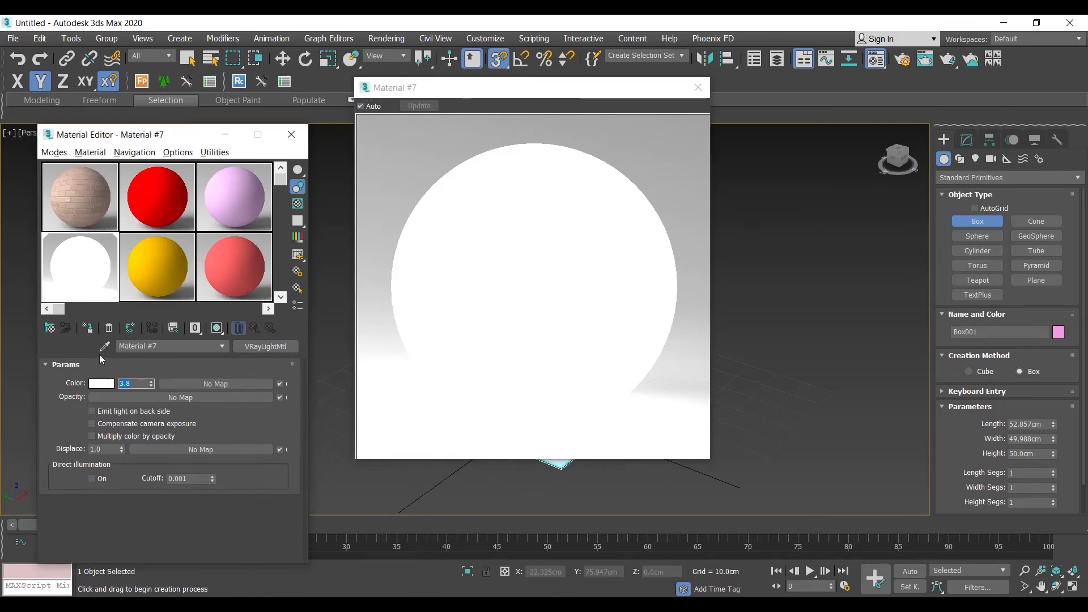
pyautogui.write('.5')
pyautogui.press('Return')
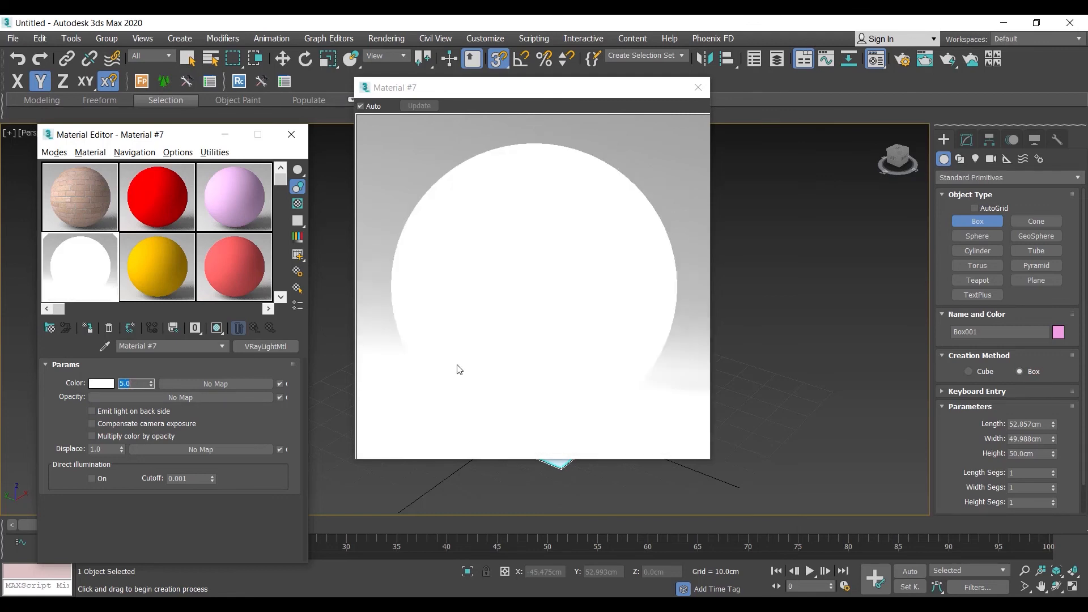
pyautogui.click(699, 87)
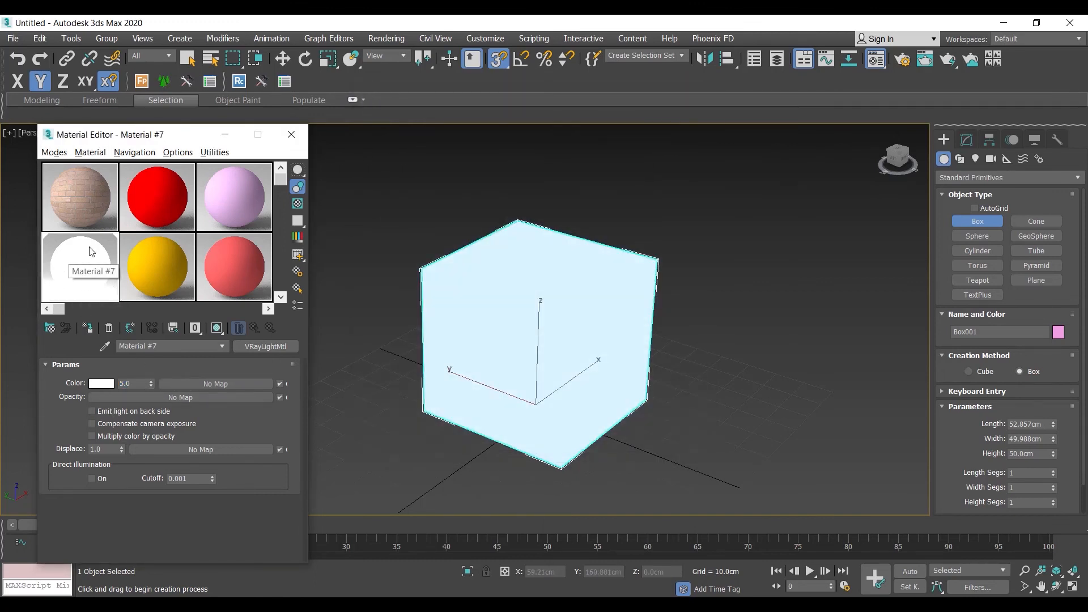
pyautogui.rightClick(152, 383)
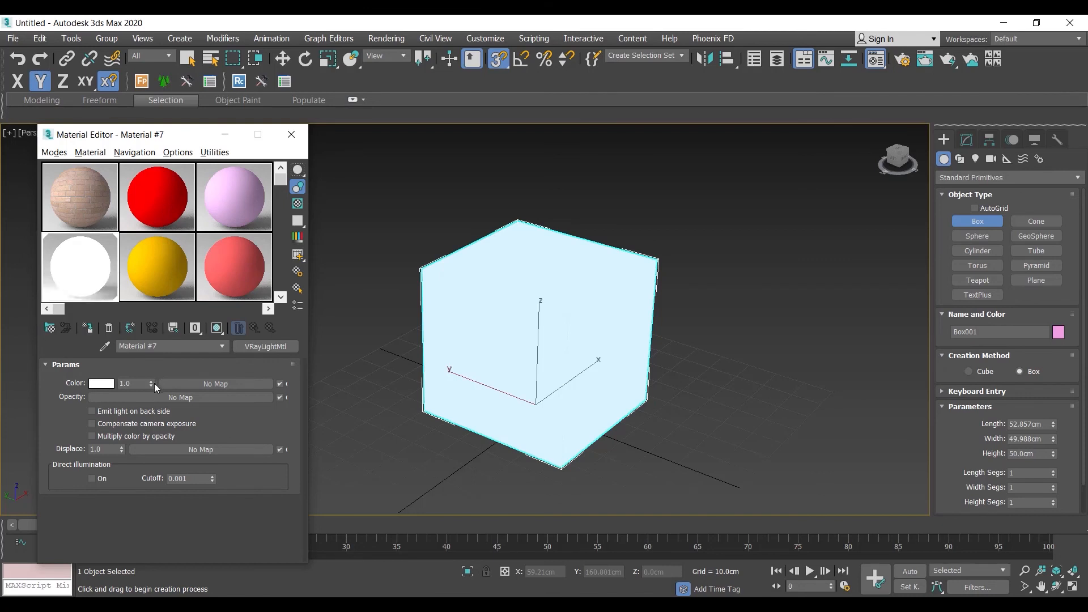
# - Load the blue checkered image from the images folder as a Bitmap map for Material #7's light color
pyautogui.click(208, 384)
pyautogui.write('bit')
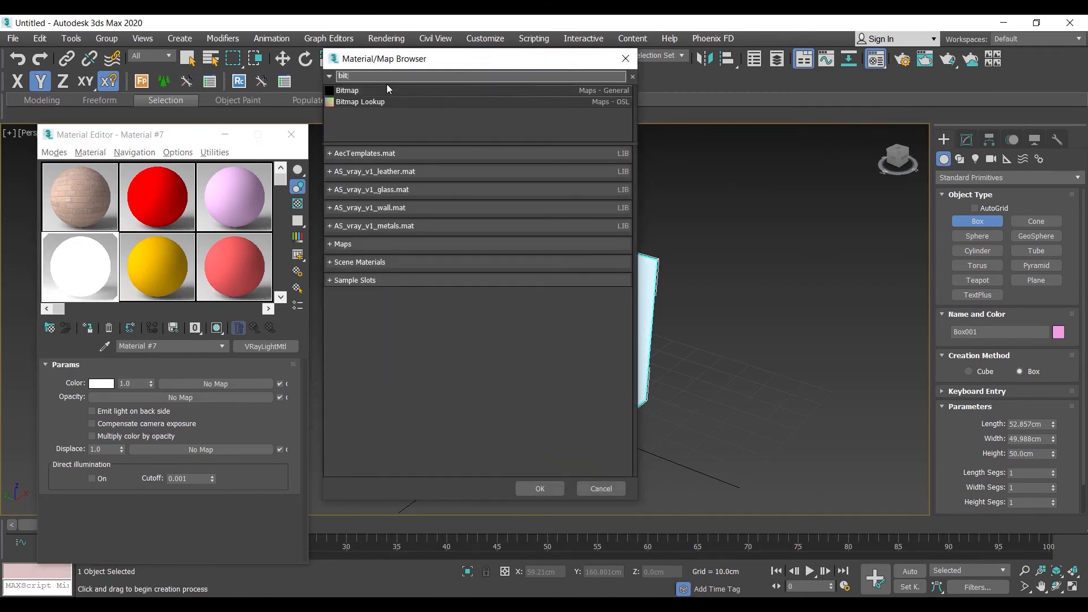
pyautogui.doubleClick(359, 91)
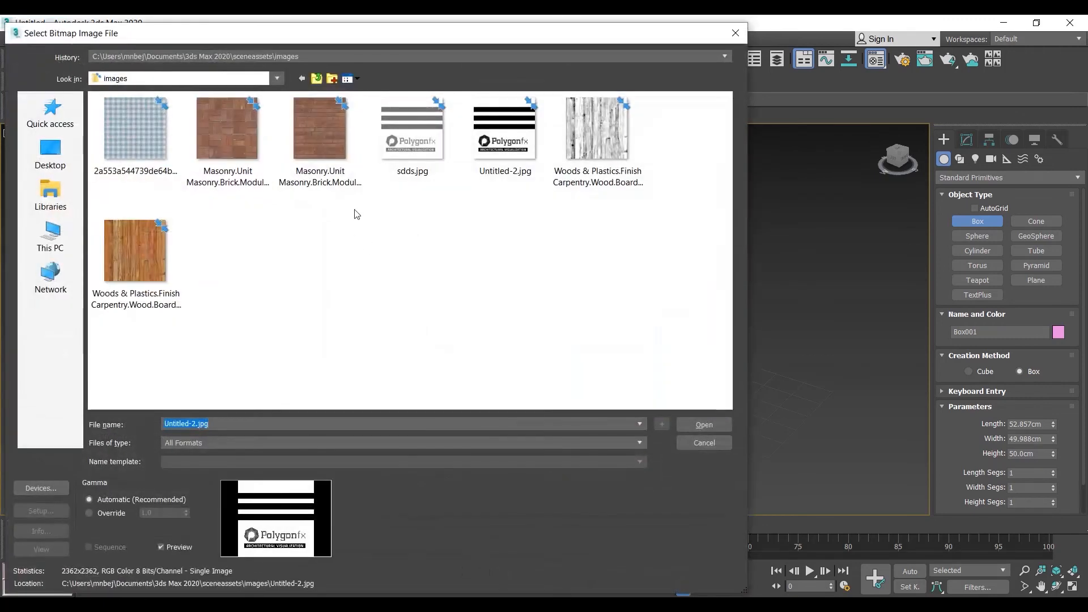
pyautogui.click(156, 250)
pyautogui.doubleClick(144, 131)
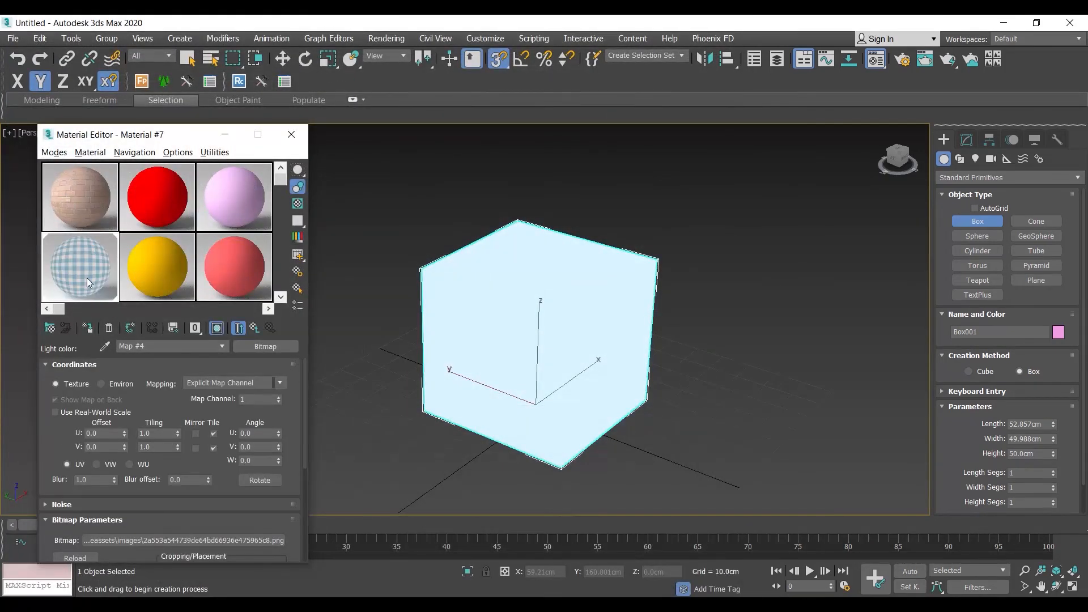
# - Examine the checkered light map in an enlarged preview, and return to Material #7's VRayLightMtl parameters
pyautogui.doubleClick(87, 278)
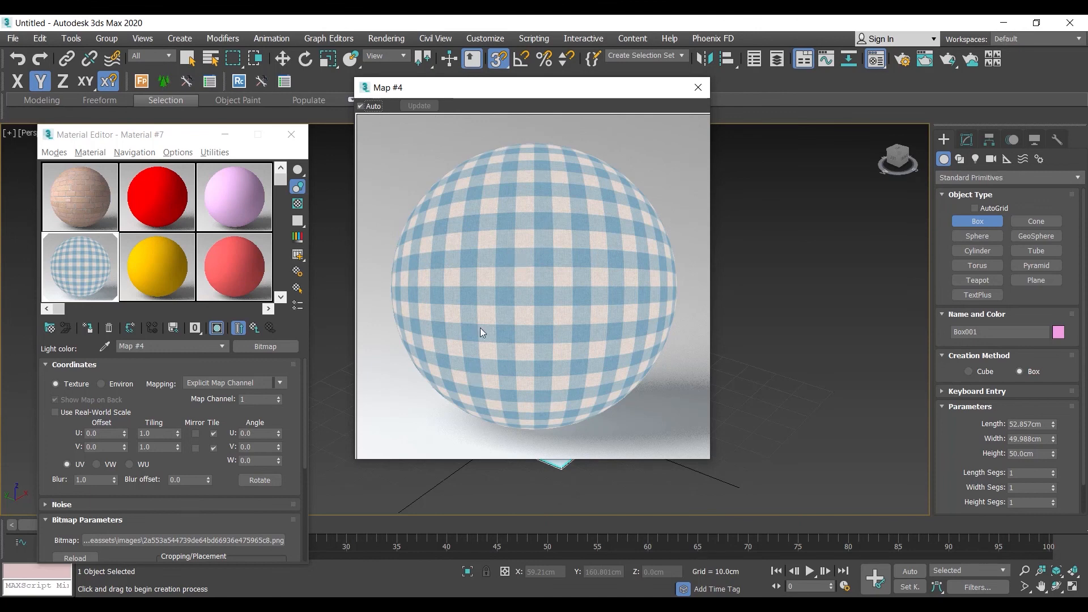
pyautogui.click(698, 87)
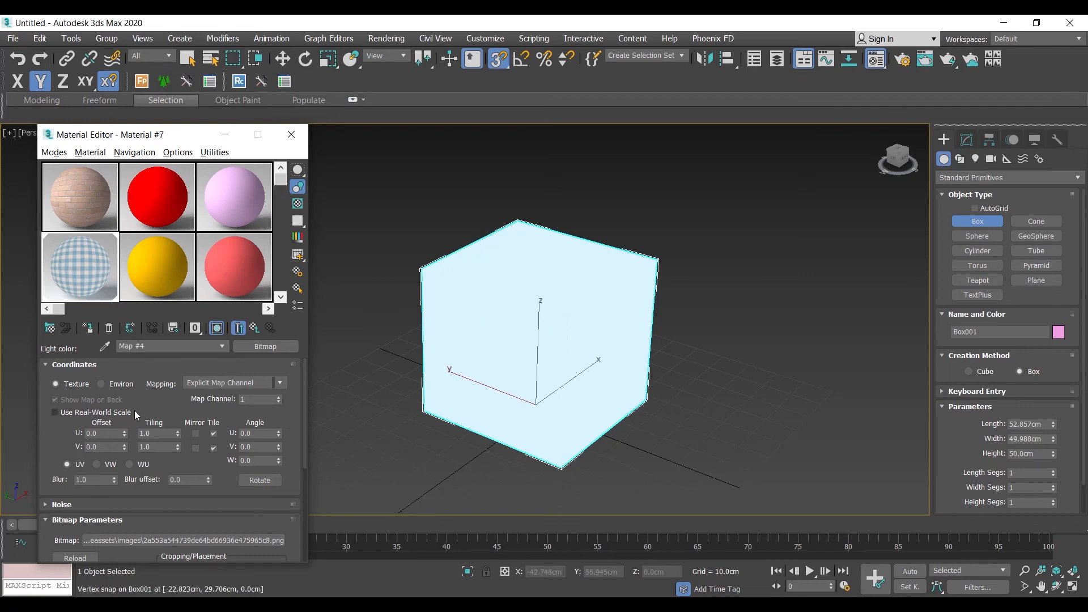
pyautogui.keyDown('alt'); pyautogui.moveTo(632, 377); pyautogui.dragTo(571, 418, button='middle'); pyautogui.keyUp('alt')
pyautogui.click(238, 328)
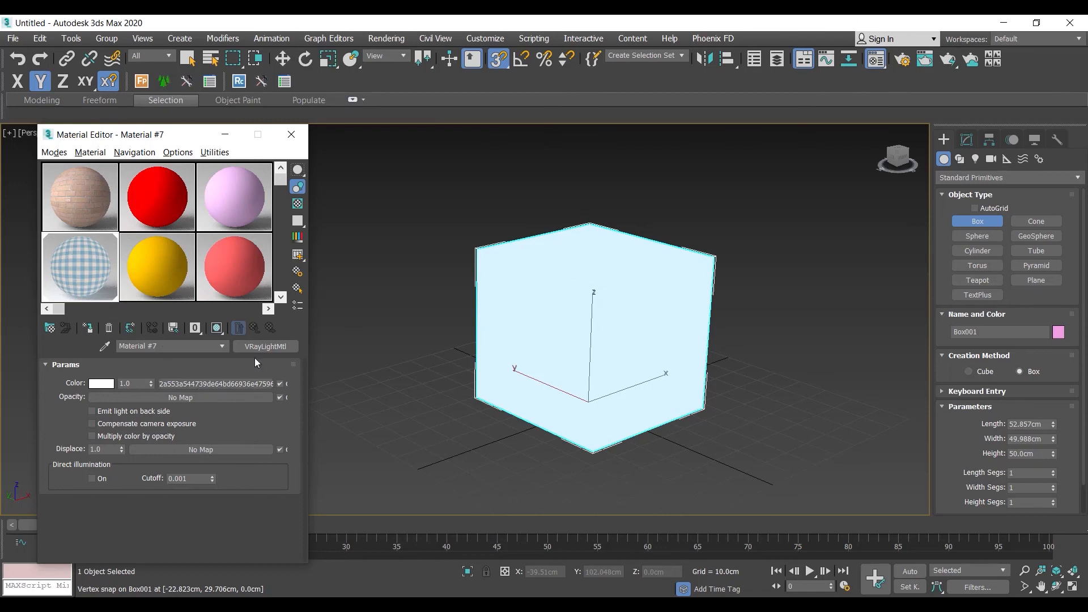
# - Show the parameters of the light pink Material #3 and the Multi/Sub-Object Material #2 for review
pyautogui.click(221, 213)
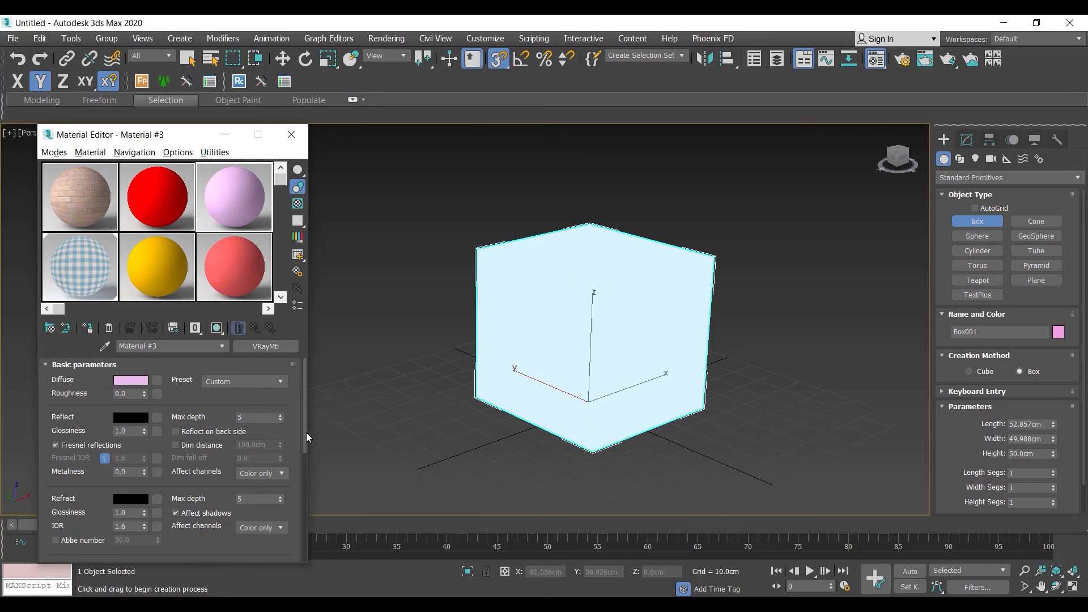
pyautogui.click(173, 203)
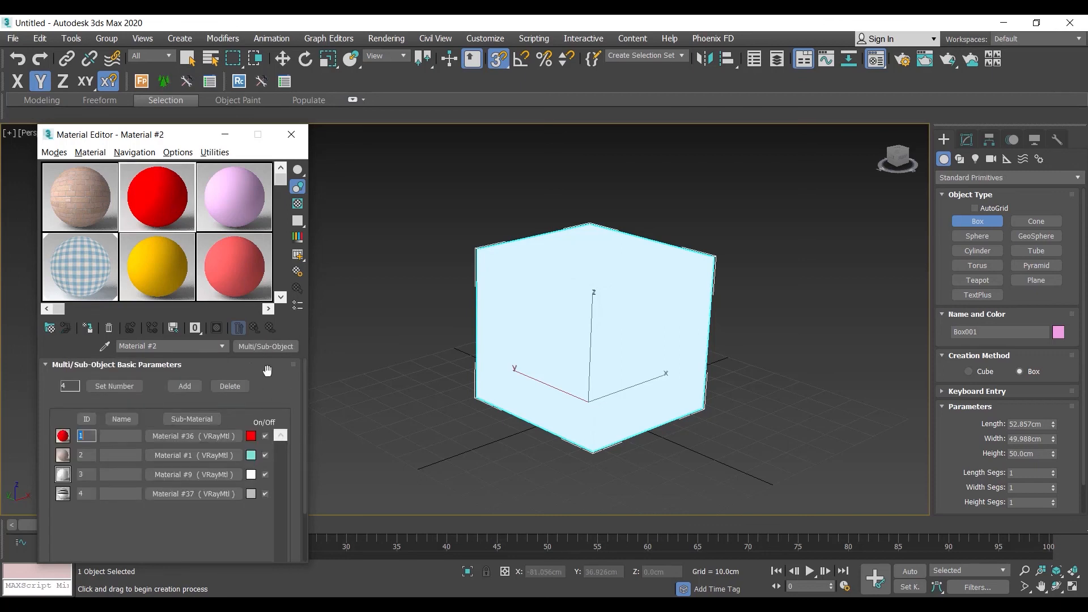